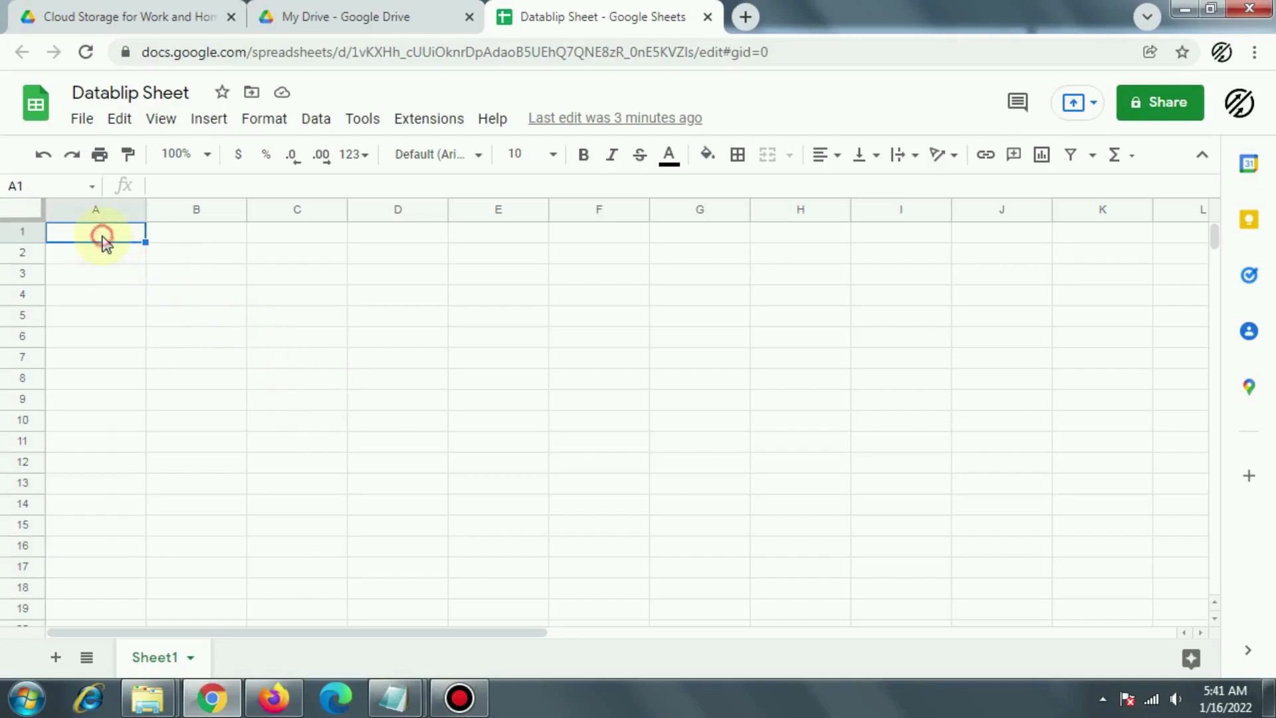
# Step: Enter 'Data 1' in cell A2
pyautogui.click(185, 273)
pyautogui.click(392, 304)
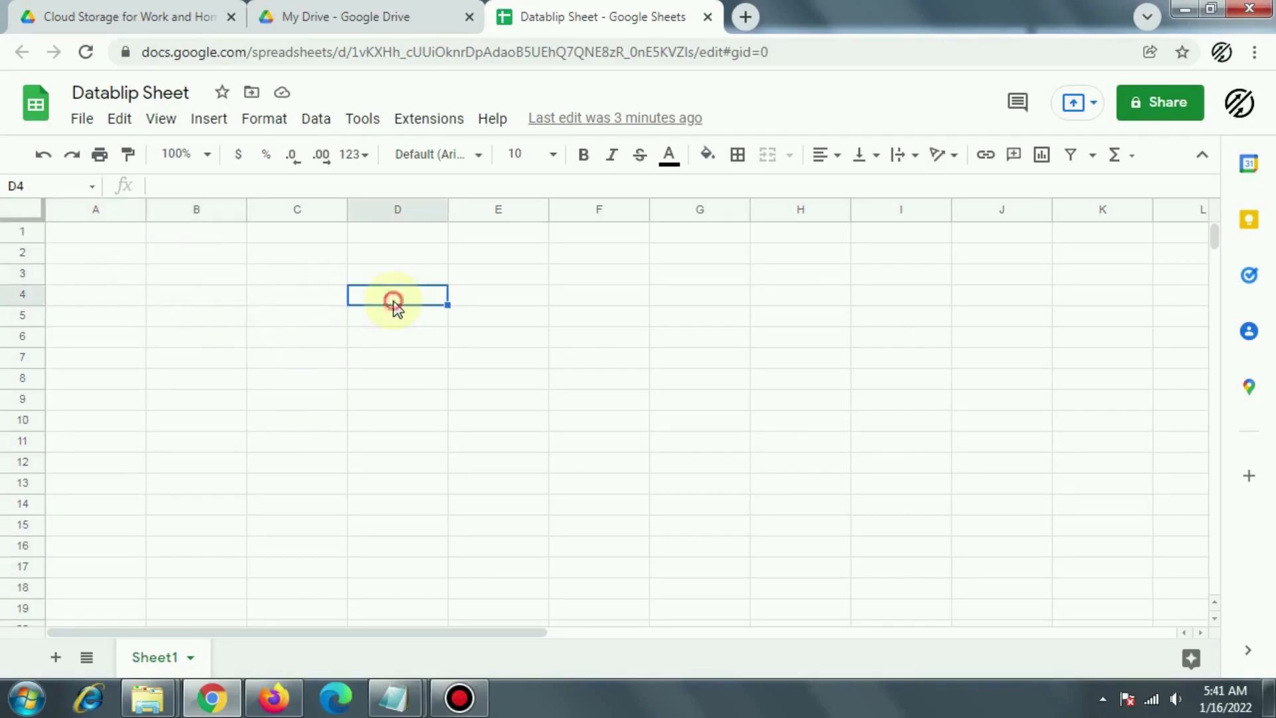
pyautogui.click(109, 254)
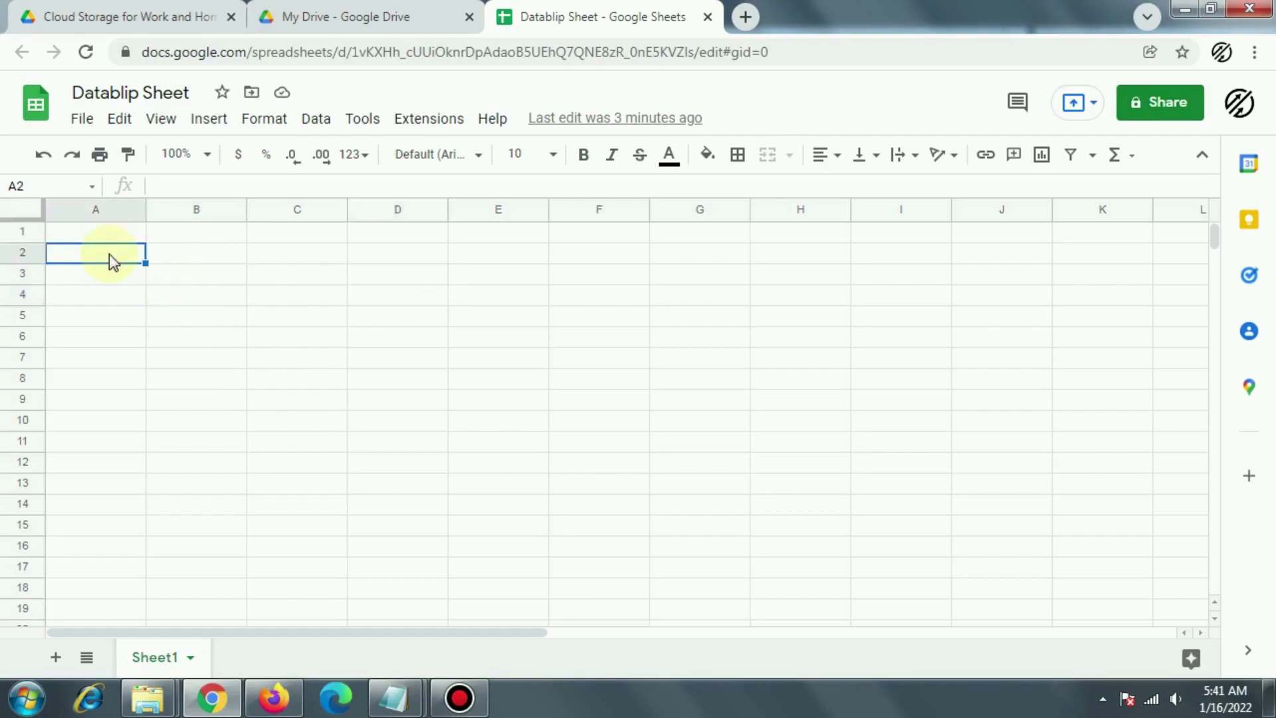
pyautogui.write('Dat')
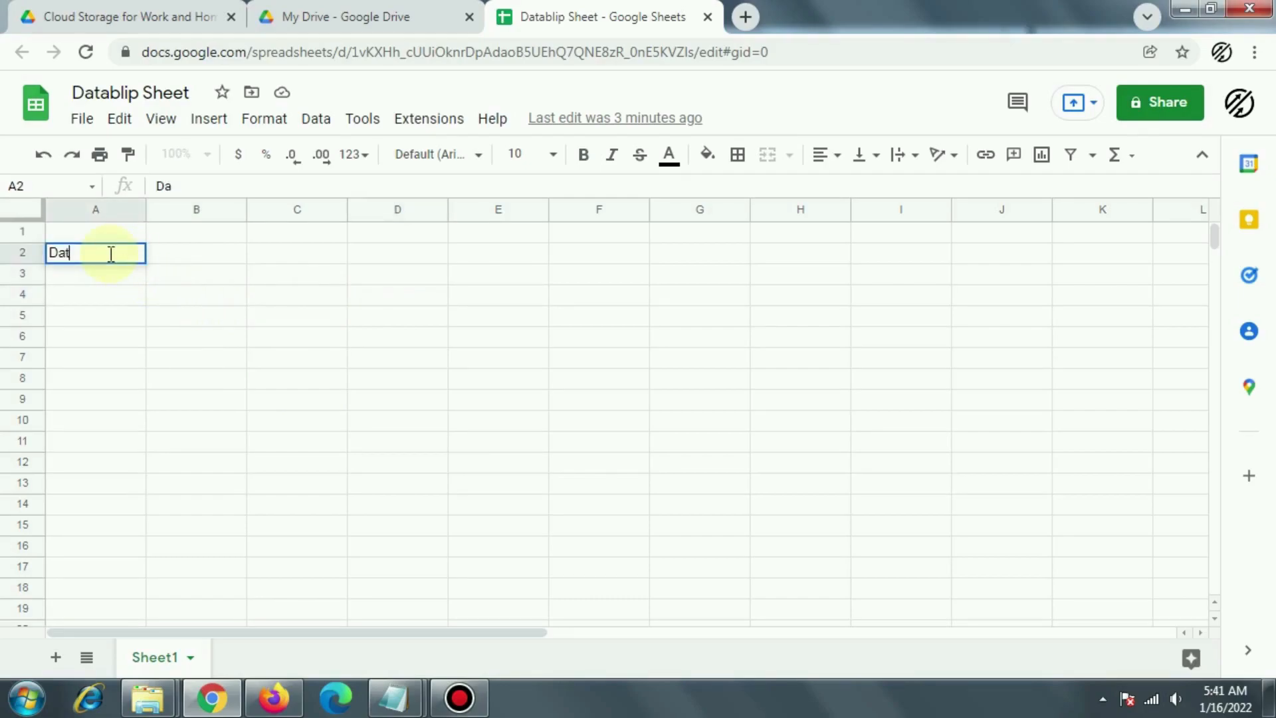
pyautogui.write('a 1')
pyautogui.press('Return')
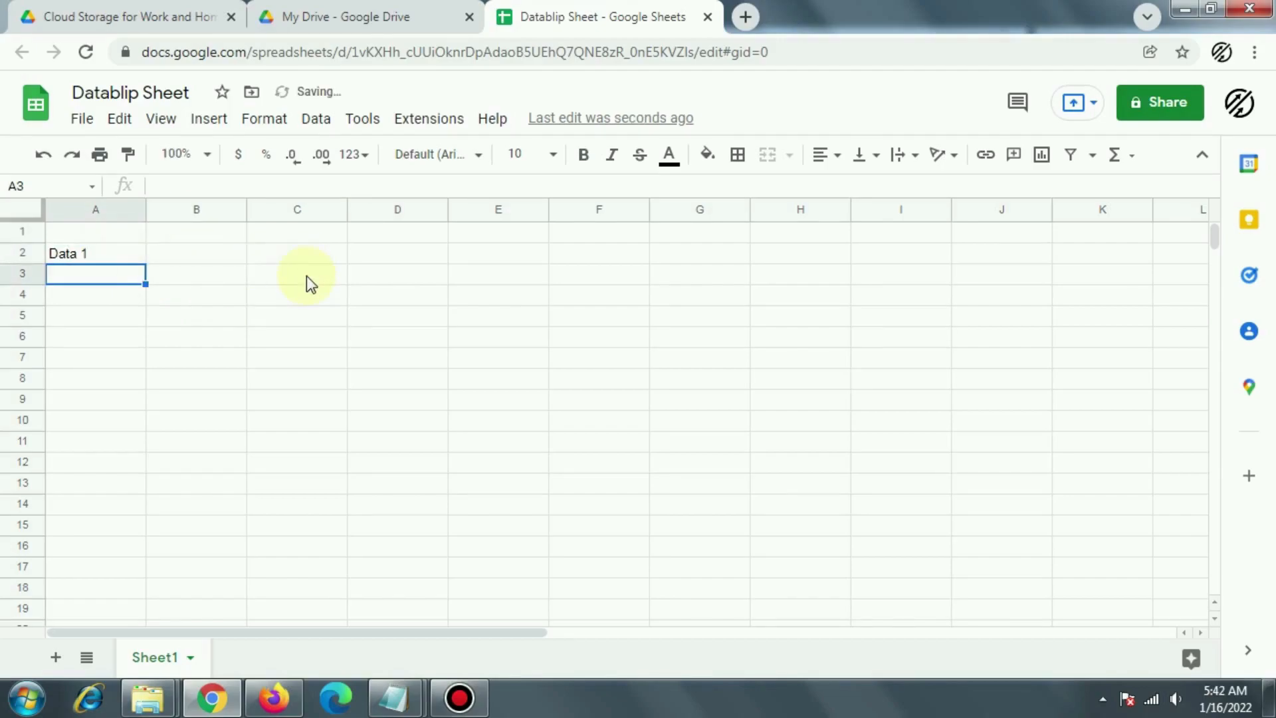
pyautogui.click(305, 277)
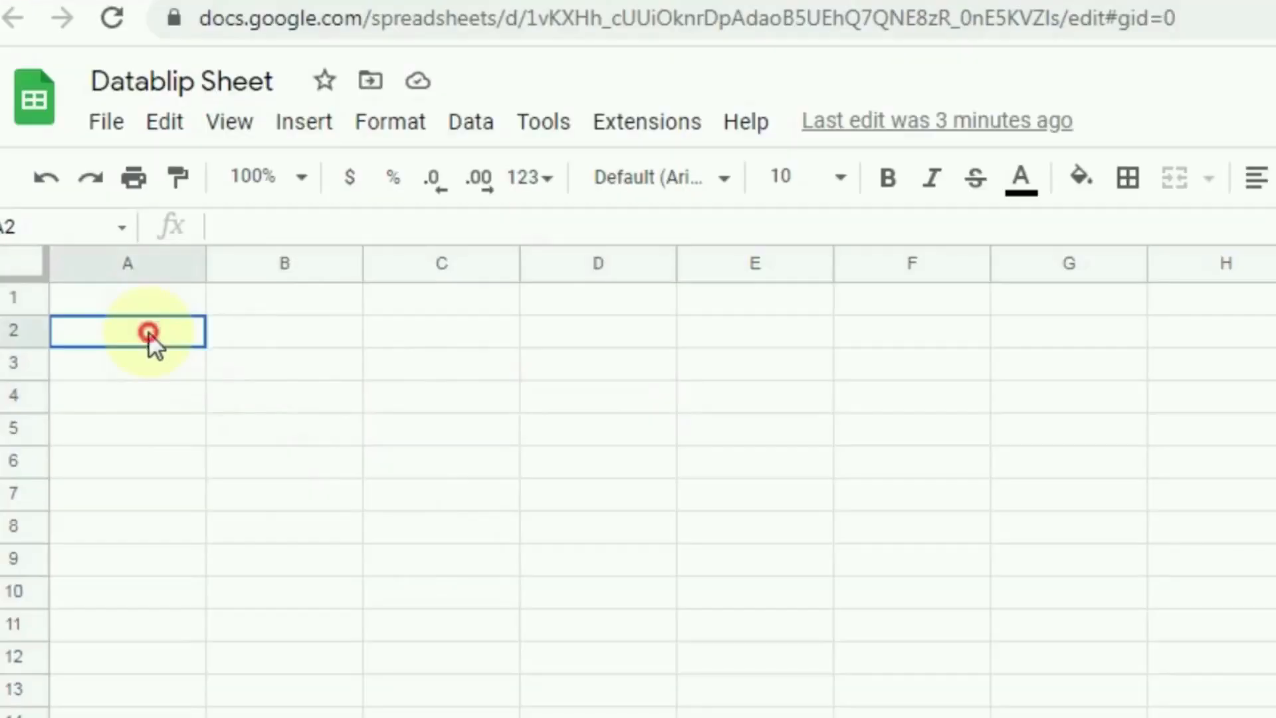
pyautogui.click(149, 331)
pyautogui.write('Data 1')
pyautogui.press('Return')
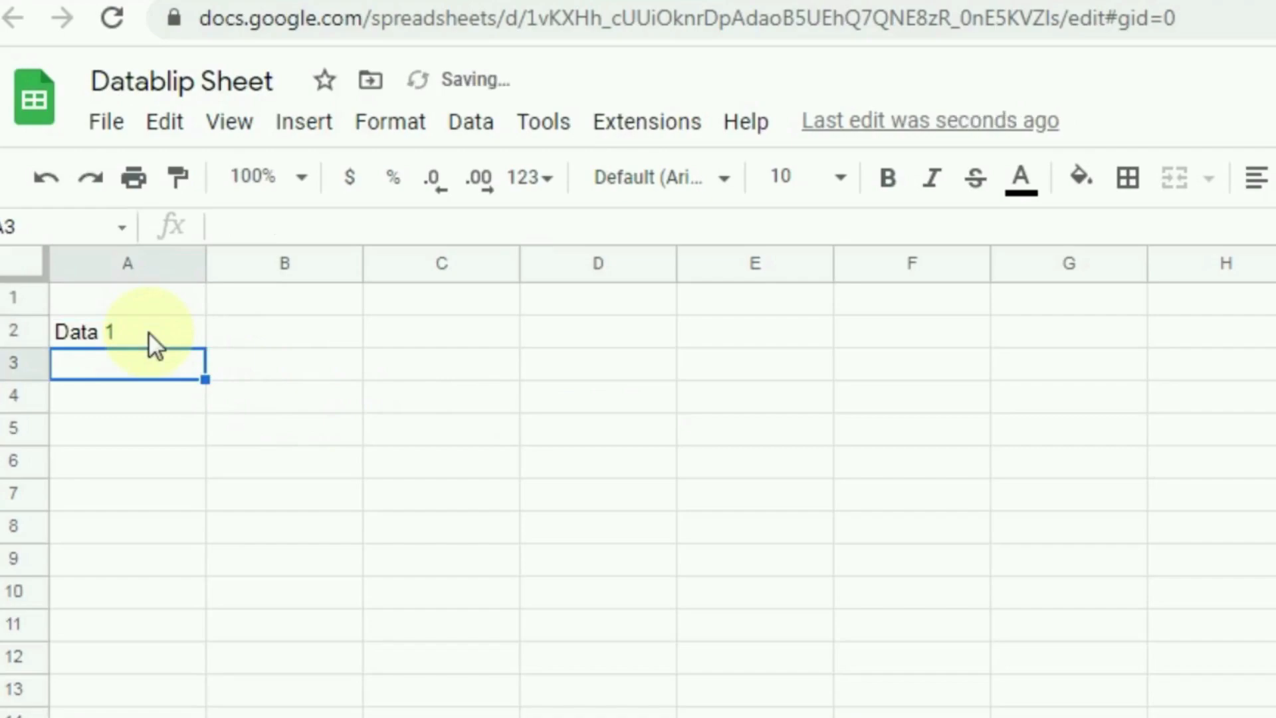
# Step: Enter 'Data 2' in cell C3 and 'Data 3' in cell E5
pyautogui.click(456, 365)
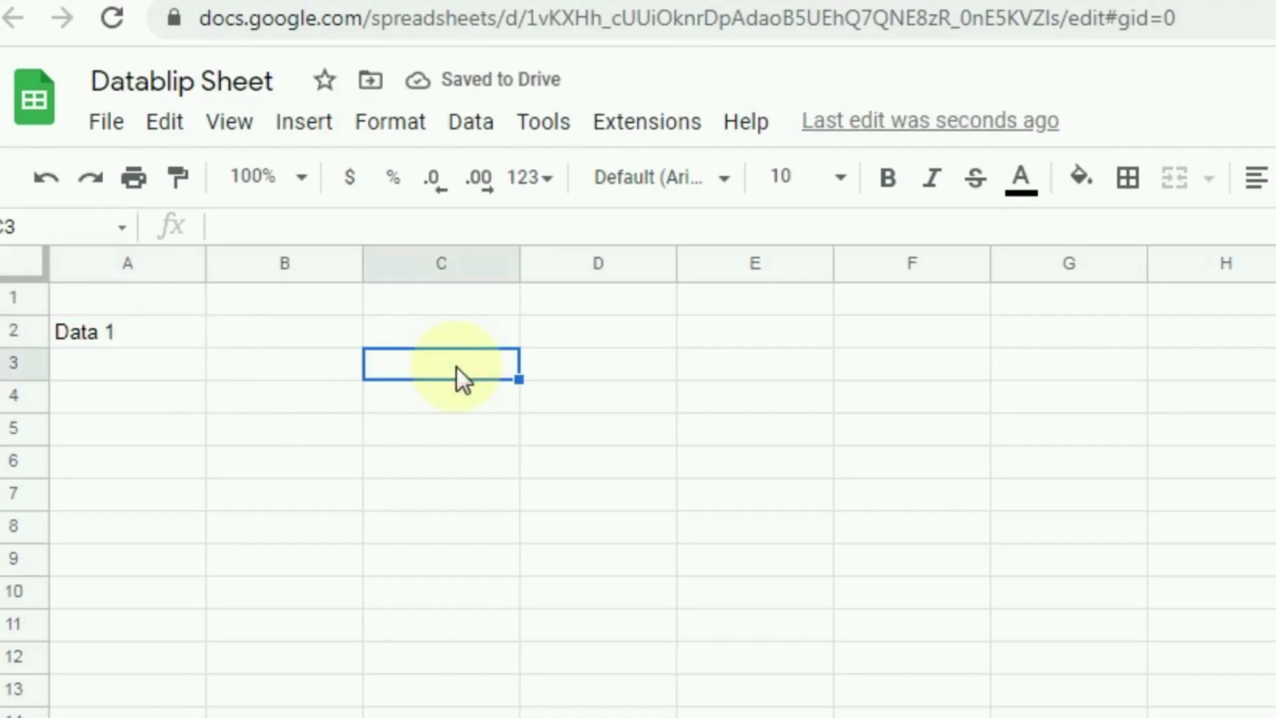
pyautogui.write('Data ')
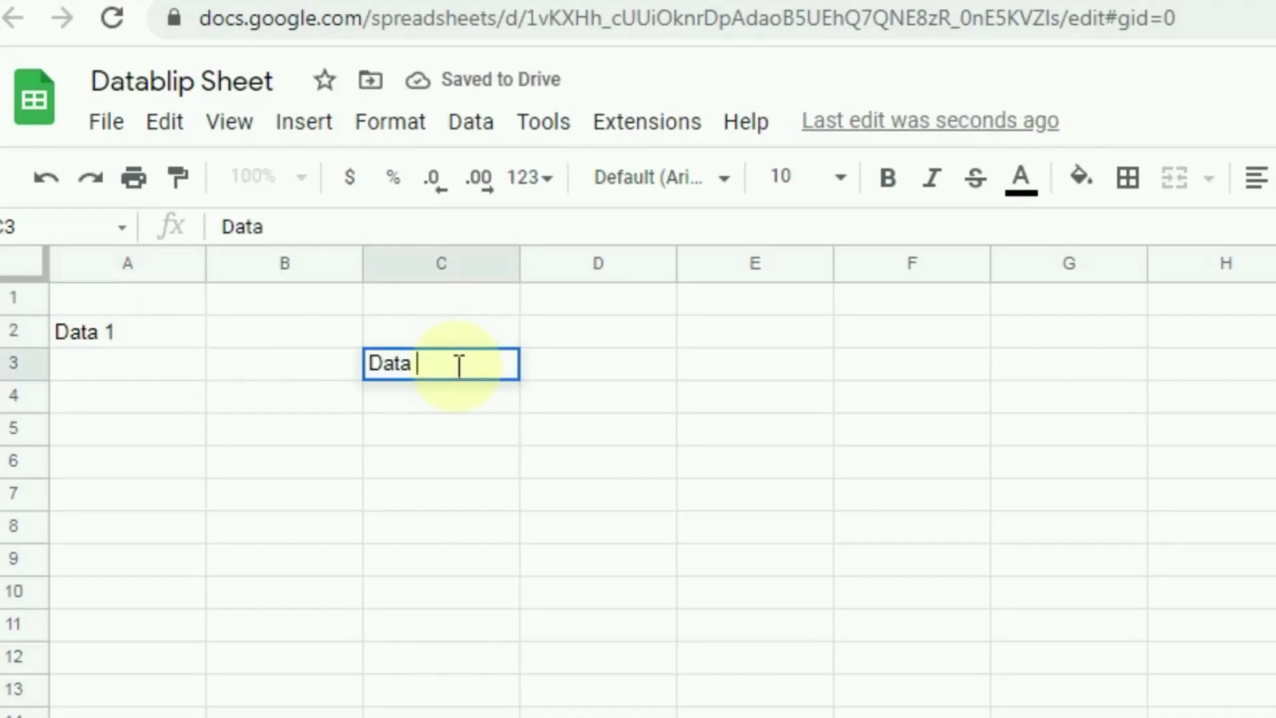
pyautogui.write('2')
pyautogui.press('Return')
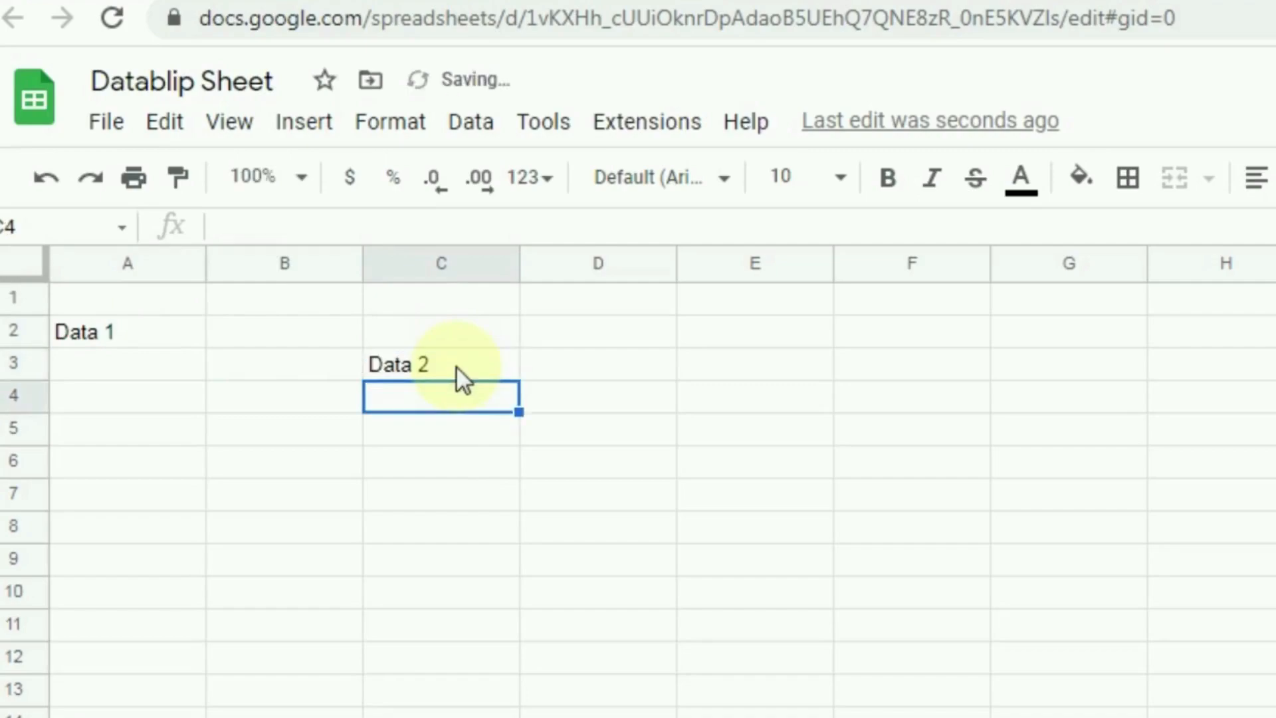
pyautogui.click(754, 439)
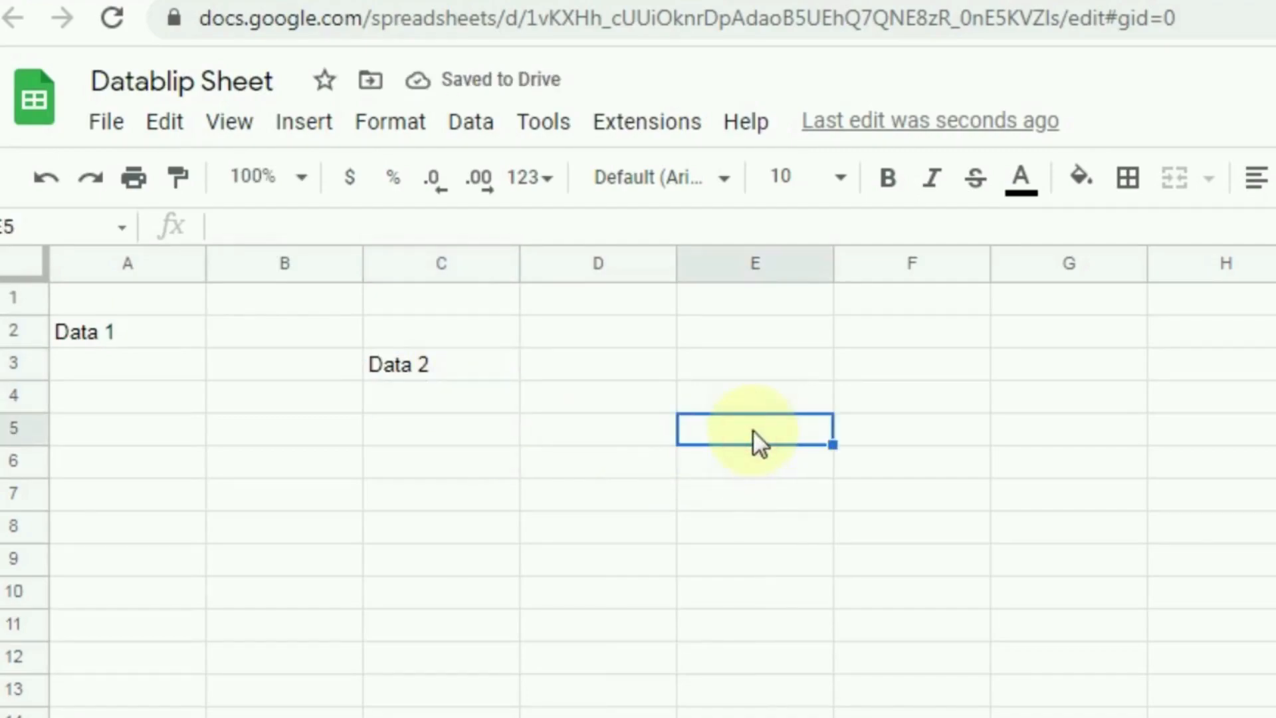
pyautogui.write('Data 3')
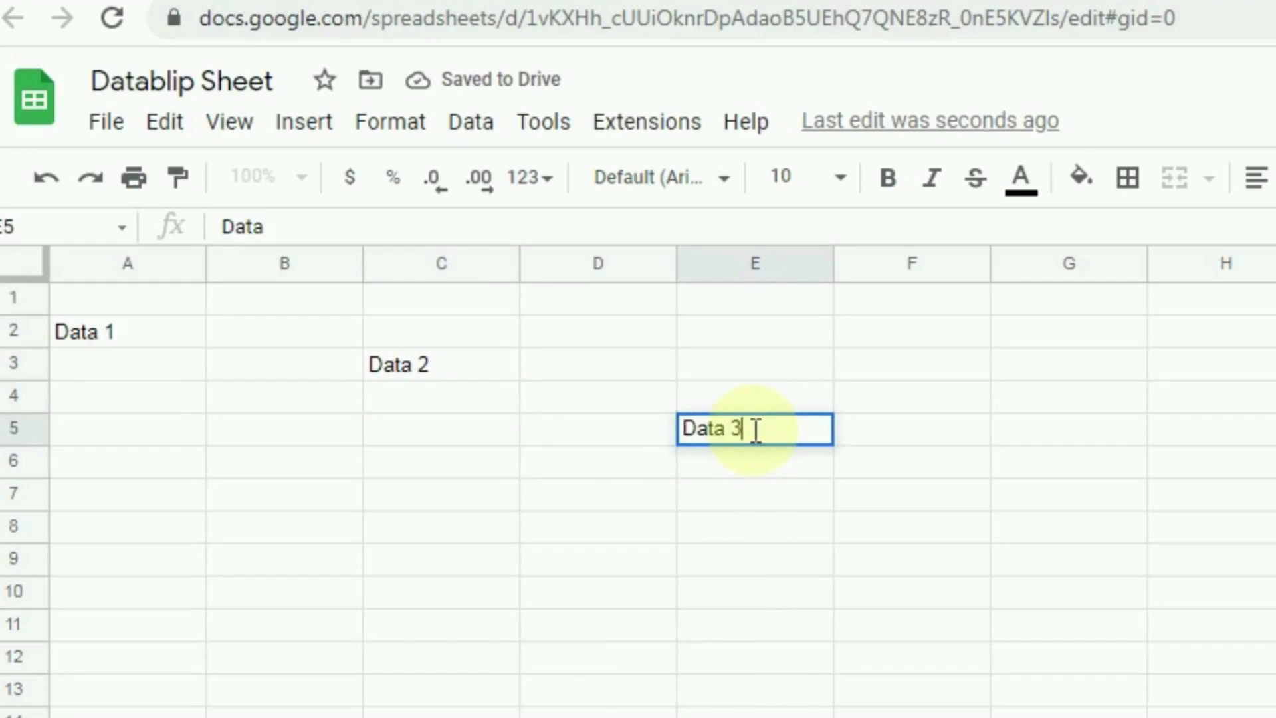
pyautogui.press('Return')
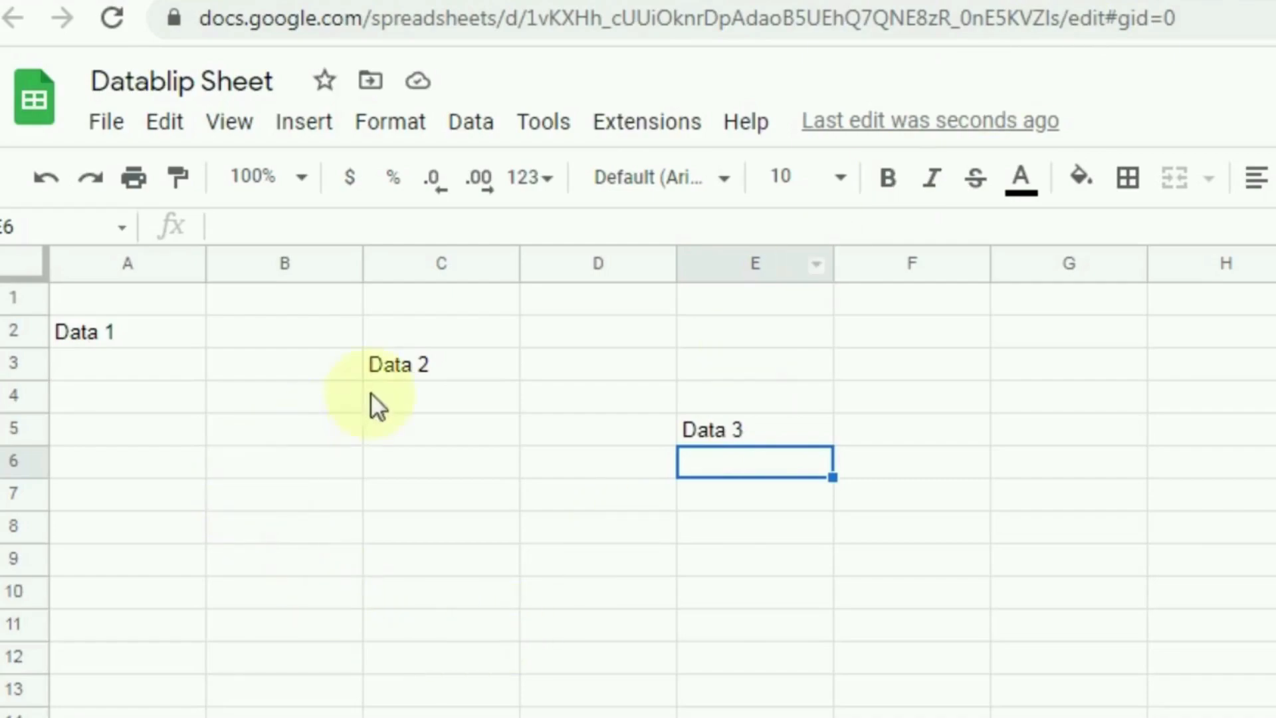
pyautogui.click(102, 339)
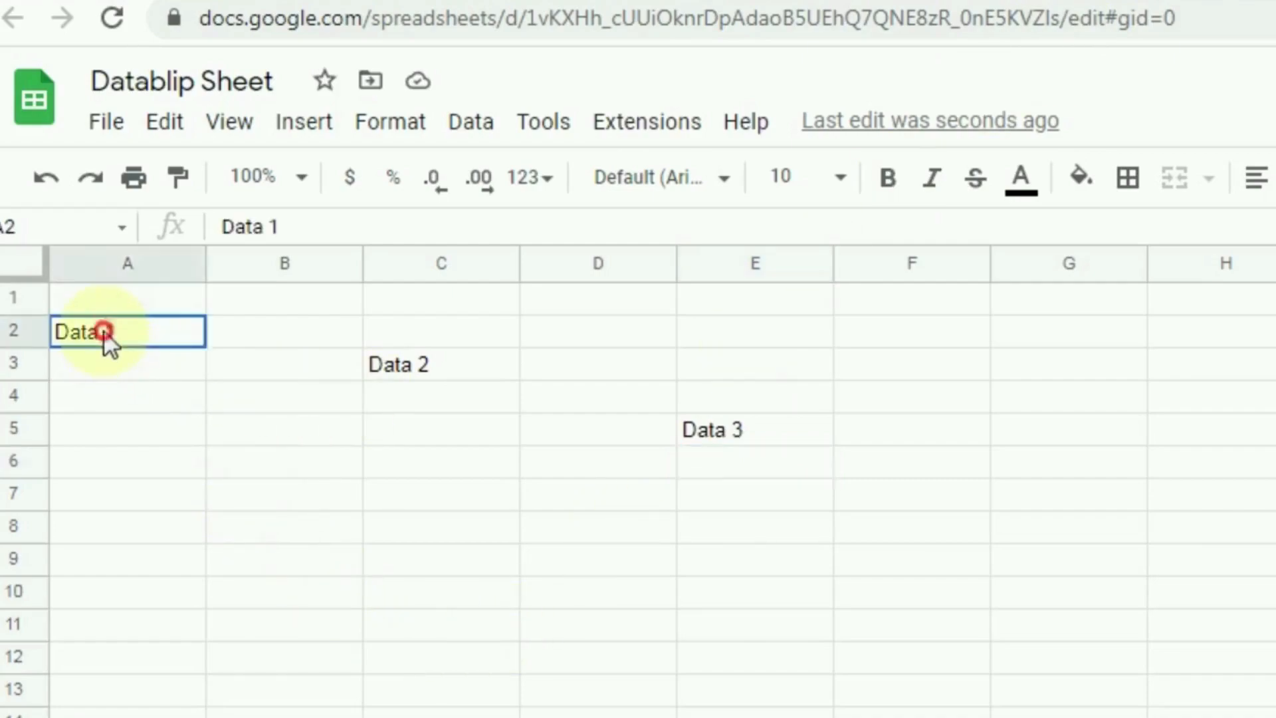
pyautogui.click(409, 366)
pyautogui.click(721, 440)
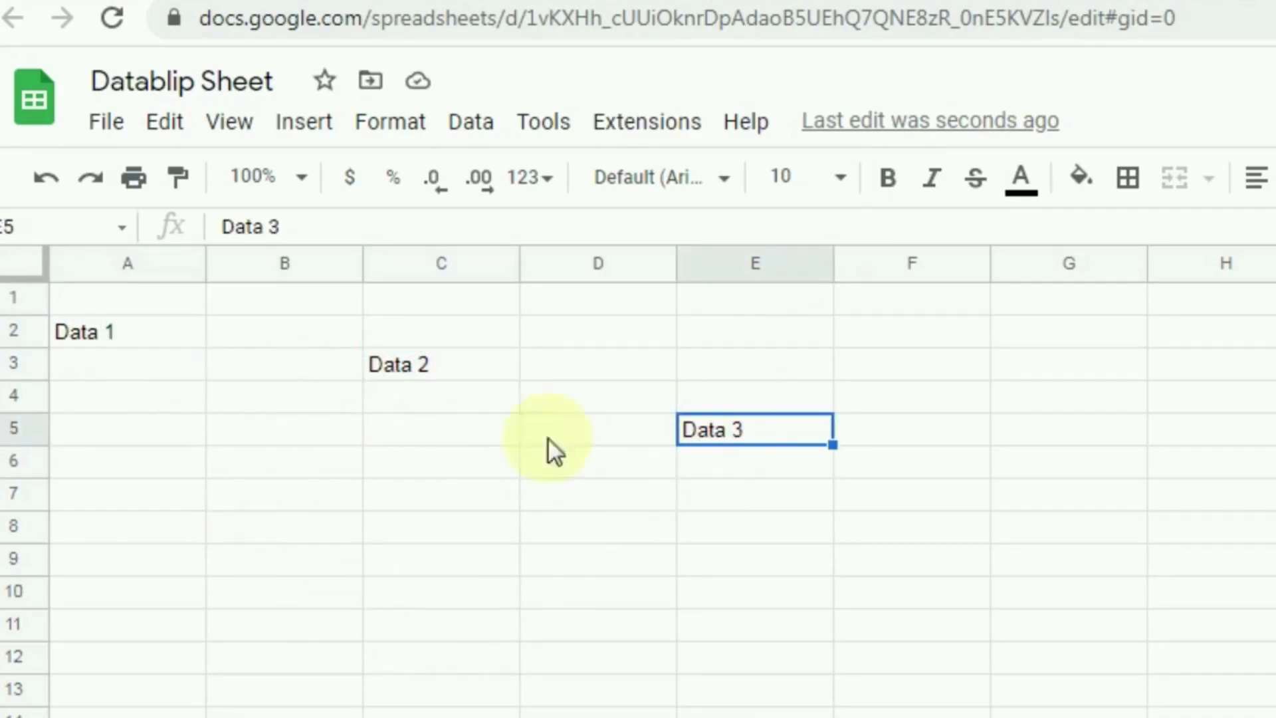
pyautogui.click(133, 334)
pyautogui.doubleClick(134, 335)
pyautogui.moveTo(148, 337); pyautogui.dragTo(61, 350)
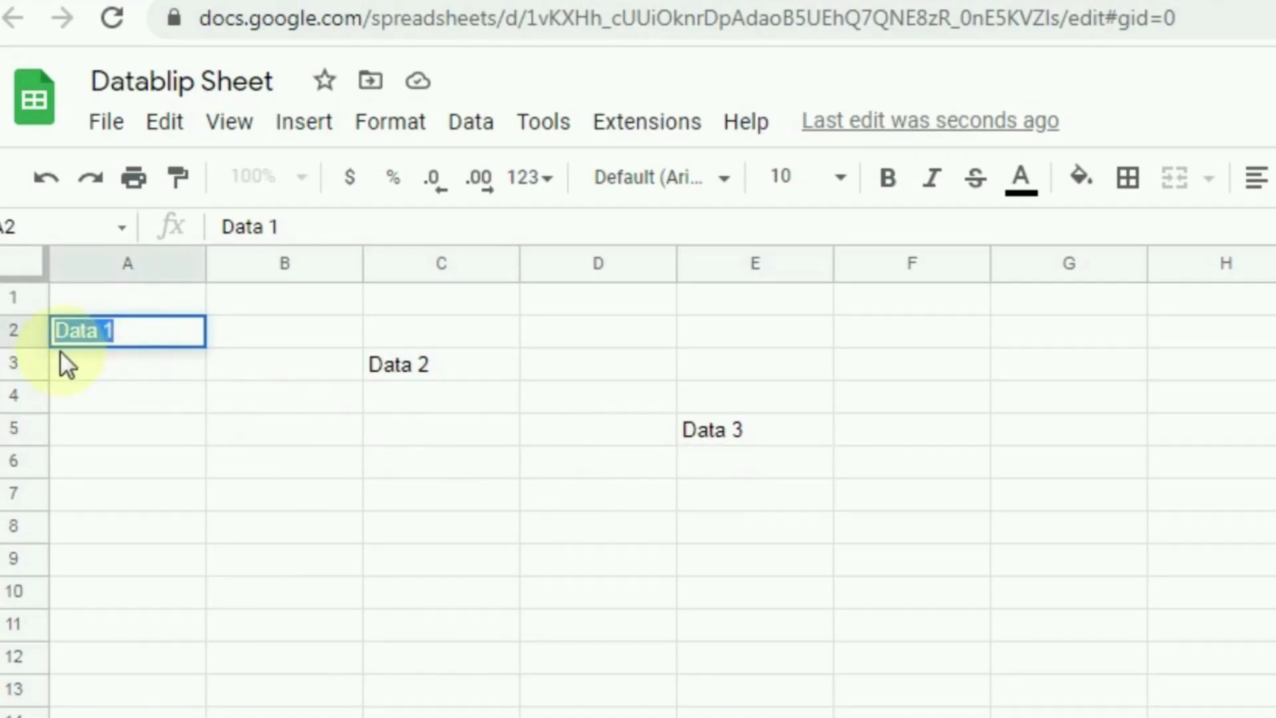
pyautogui.click(439, 369)
pyautogui.doubleClick(447, 365)
pyautogui.moveTo(448, 365); pyautogui.dragTo(370, 365)
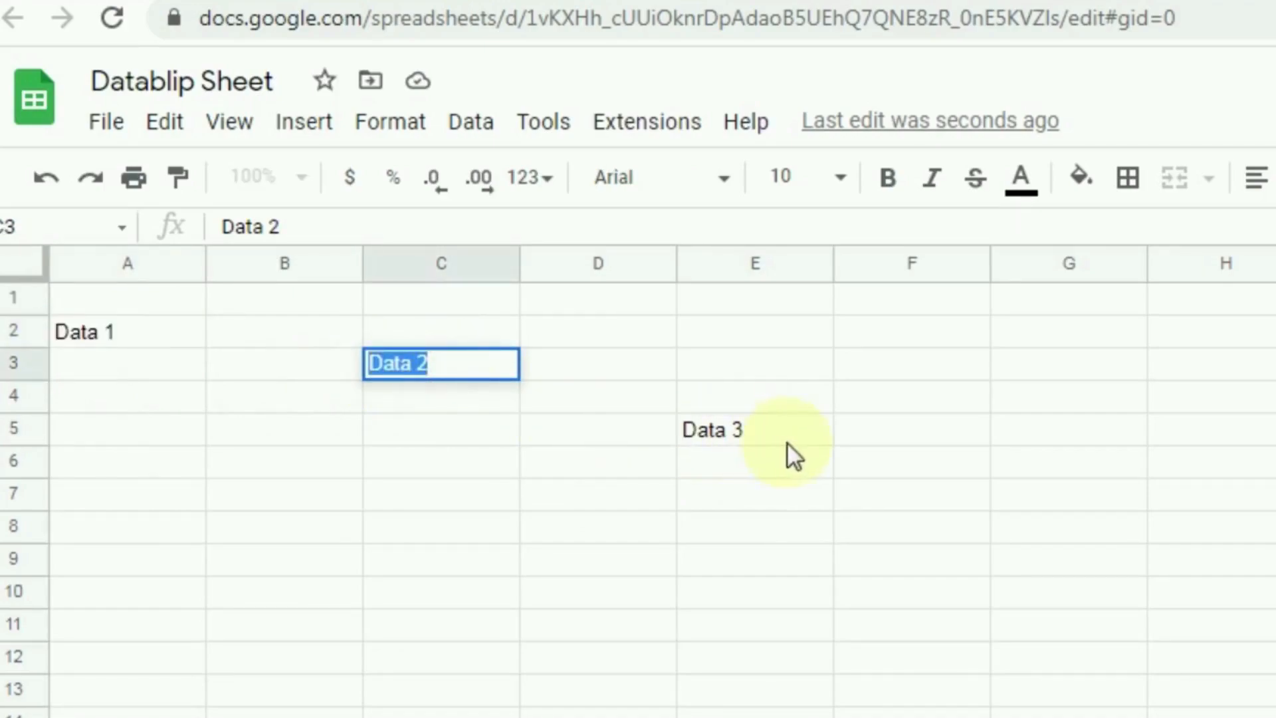
pyautogui.click(758, 438)
pyautogui.doubleClick(759, 432)
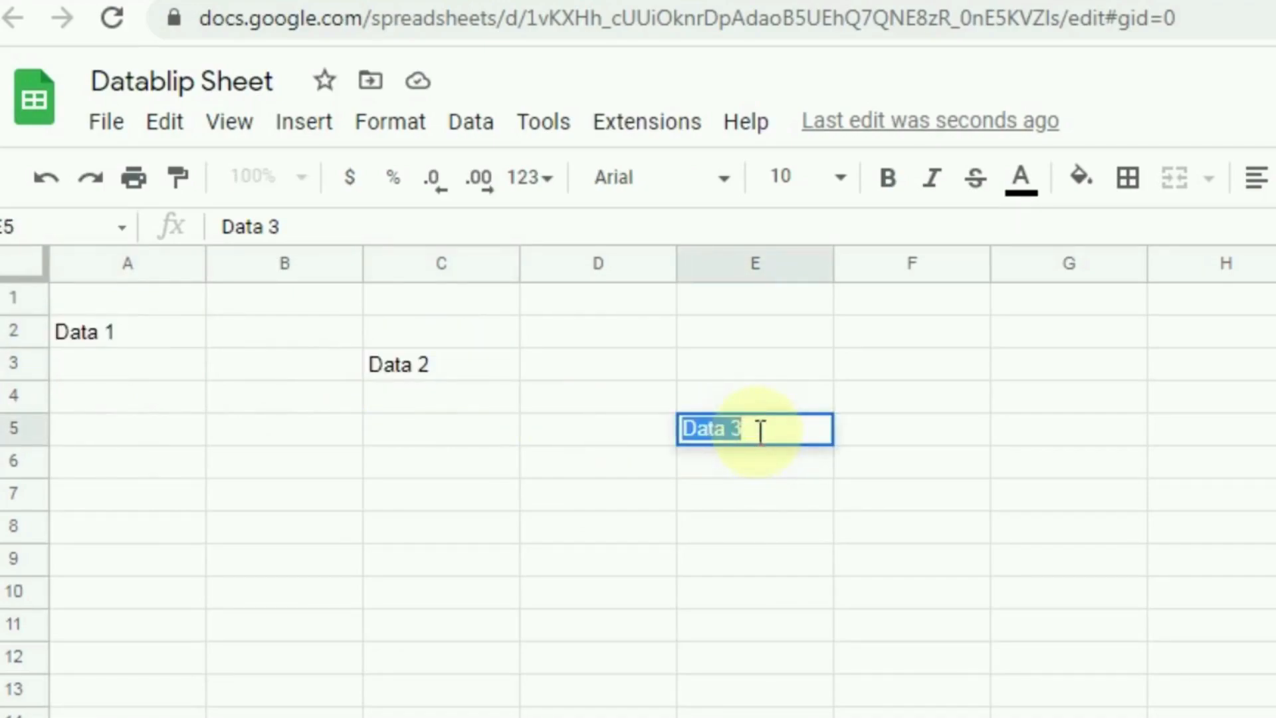
pyautogui.click(779, 511)
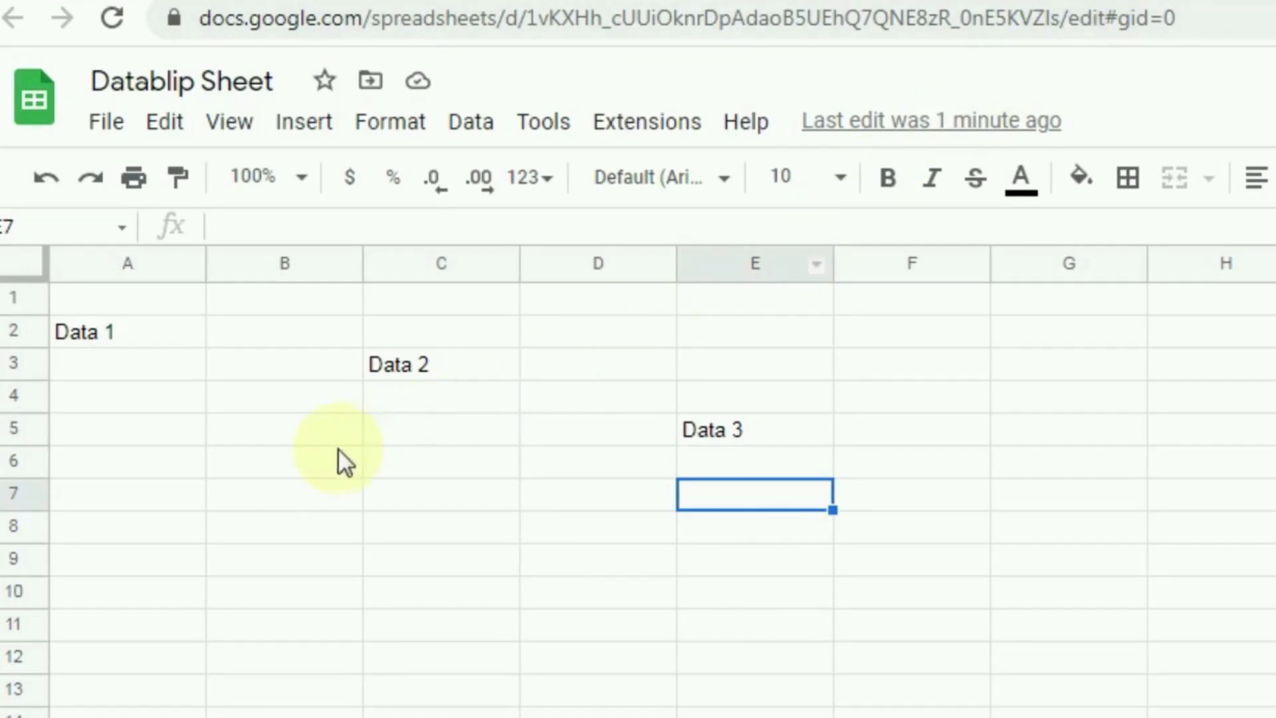
pyautogui.click(93, 333)
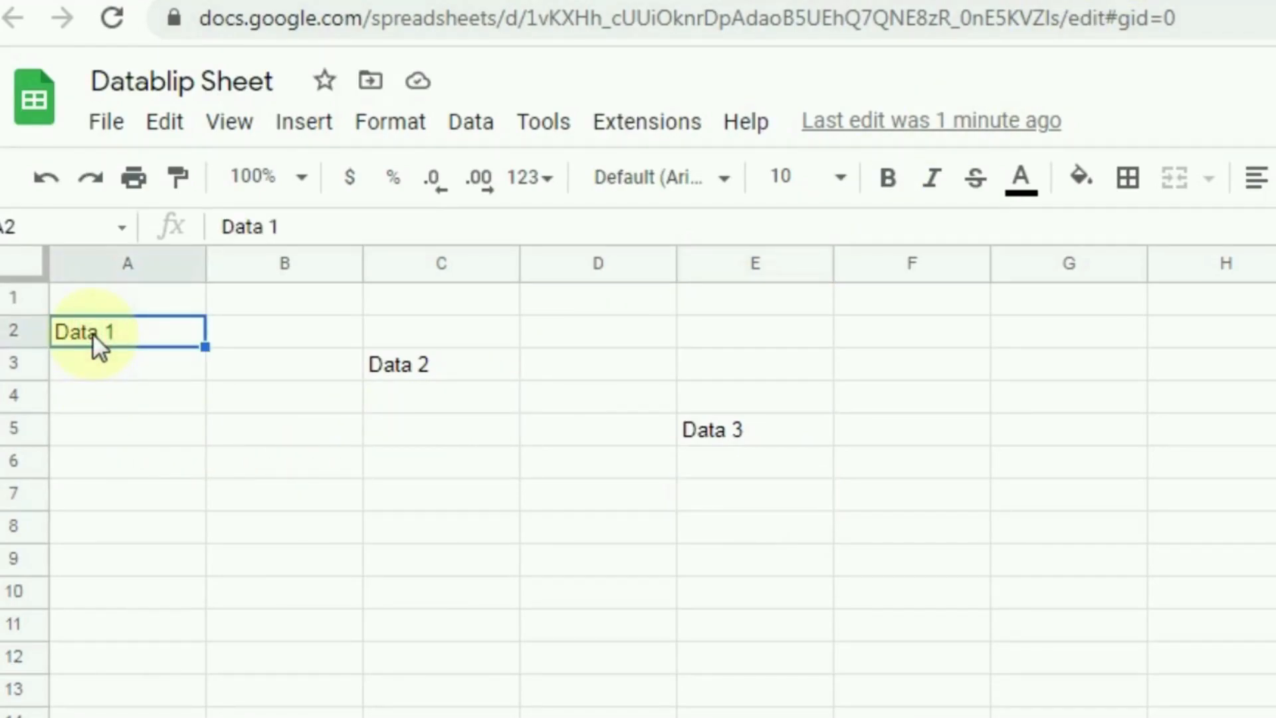
# Step: Clear 'Data 1' from A2 and 'Data 2' from C3
pyautogui.press('Delete')
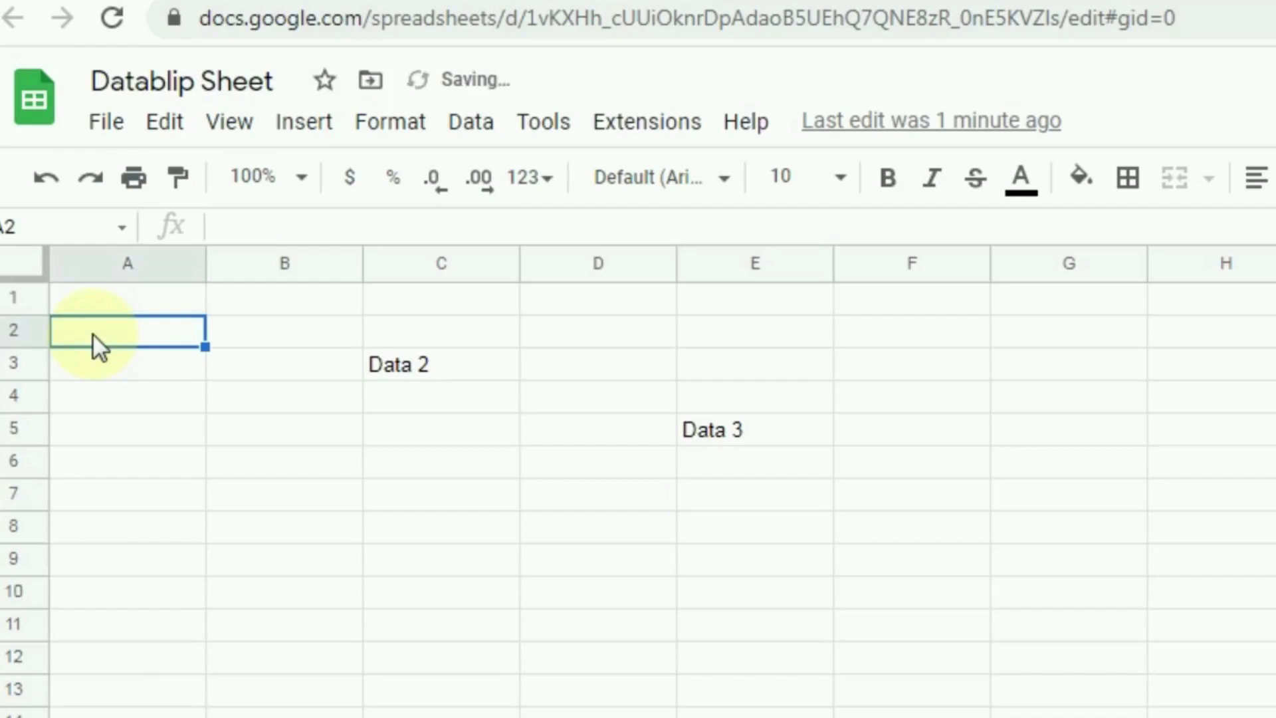
pyautogui.click(426, 365)
pyautogui.doubleClick(444, 364)
pyautogui.moveTo(459, 364); pyautogui.dragTo(349, 361)
pyautogui.click(440, 360)
pyautogui.press('BackSpace')
pyautogui.press('BackSpace')
pyautogui.press('BackSpace')
pyautogui.press('BackSpace')
pyautogui.press('BackSpace')
pyautogui.press('BackSpace')
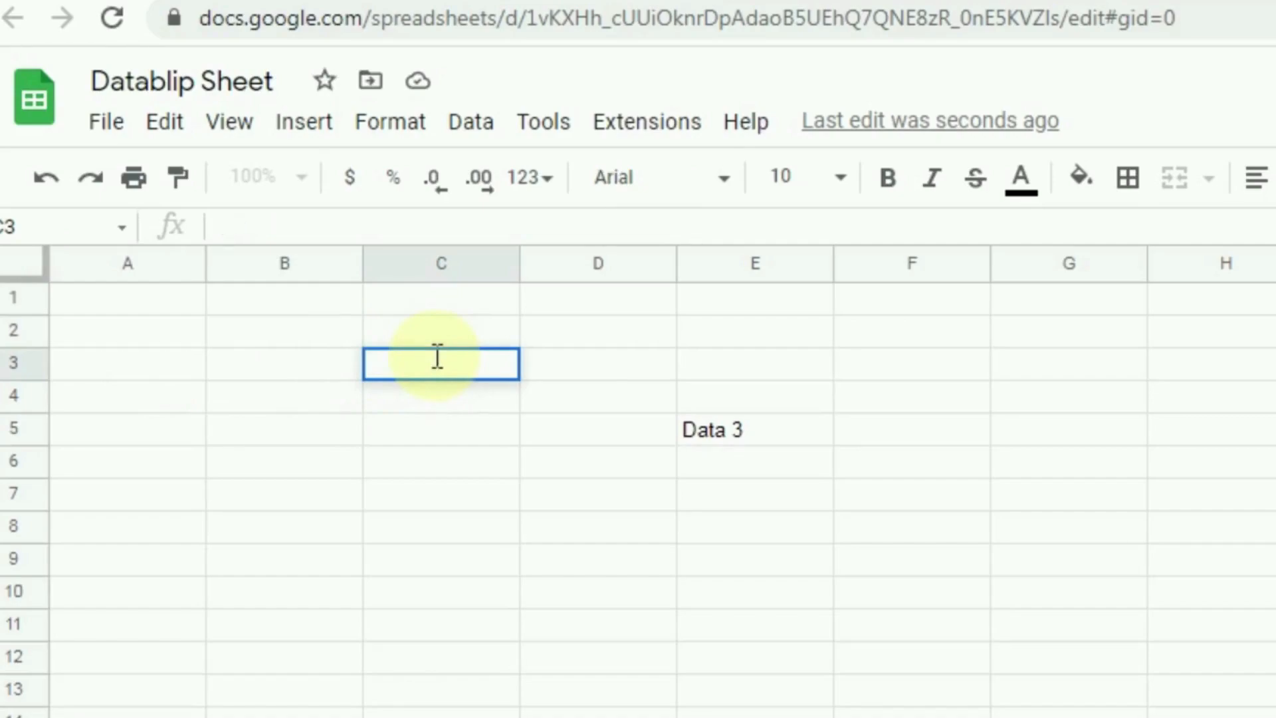
pyautogui.click(413, 459)
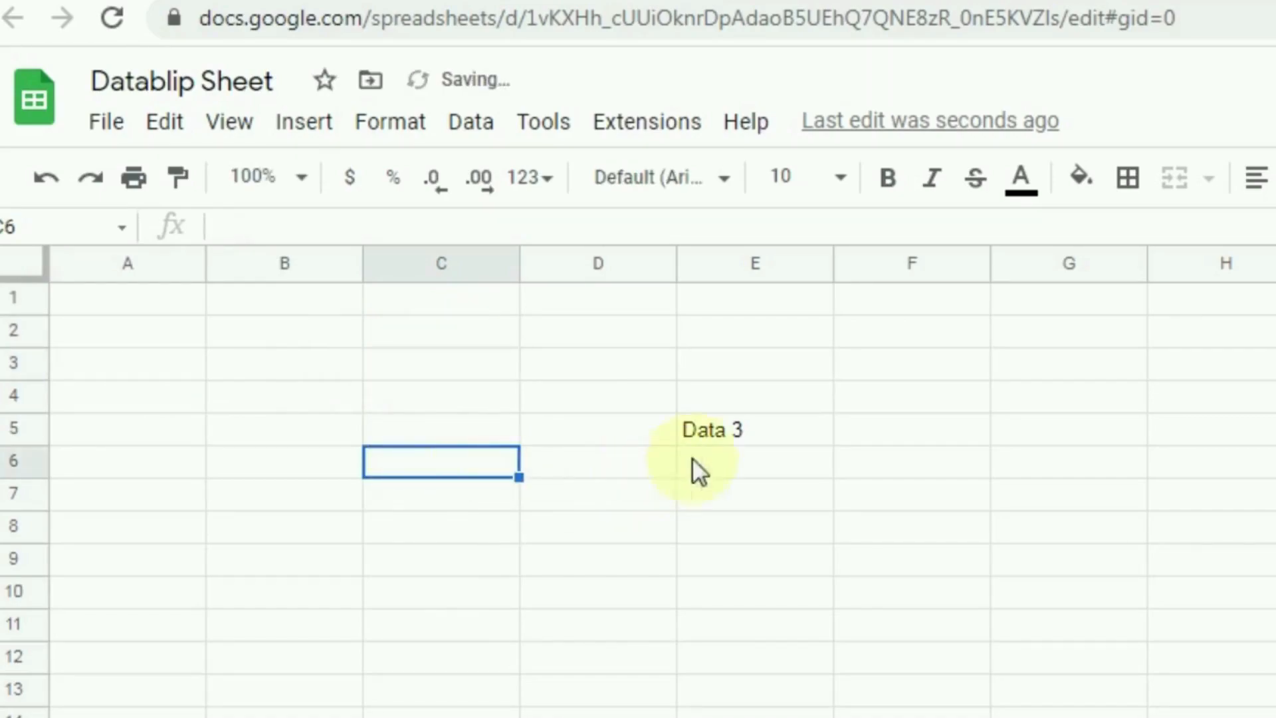
# Step: Clear 'Data 3' from cell E5, leaving the sheet empty
pyautogui.click(732, 433)
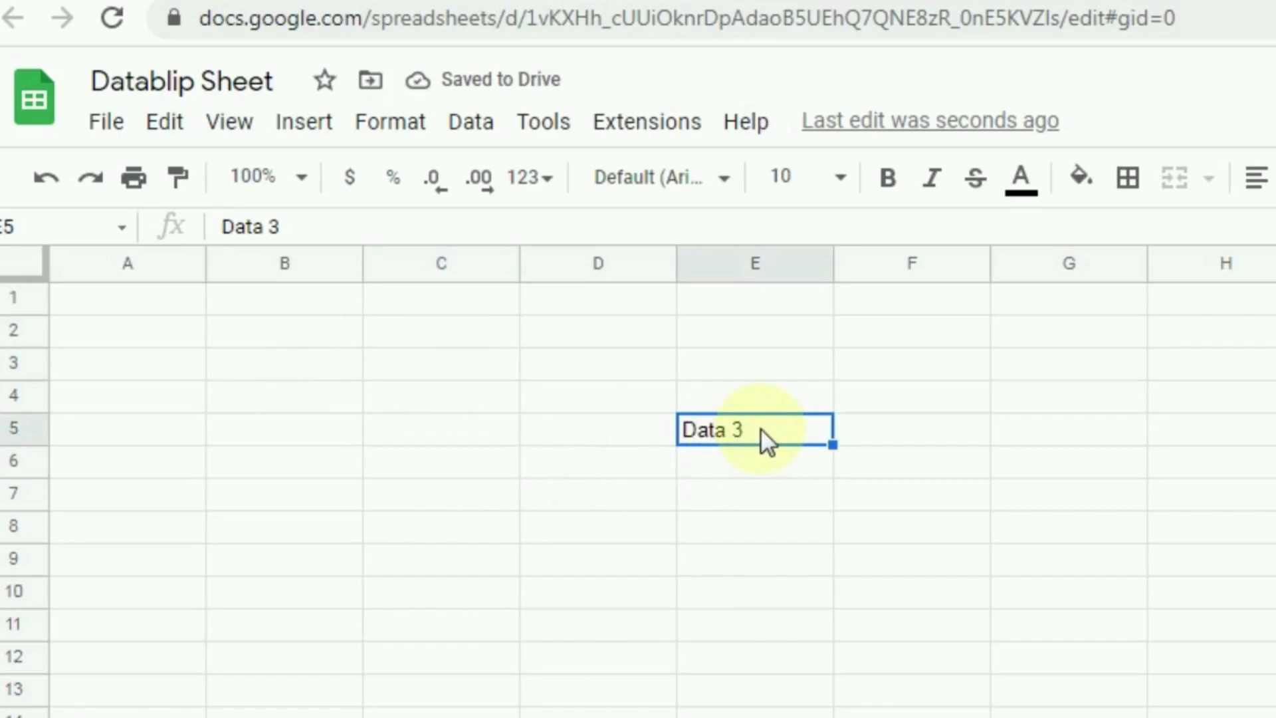
pyautogui.doubleClick(760, 428)
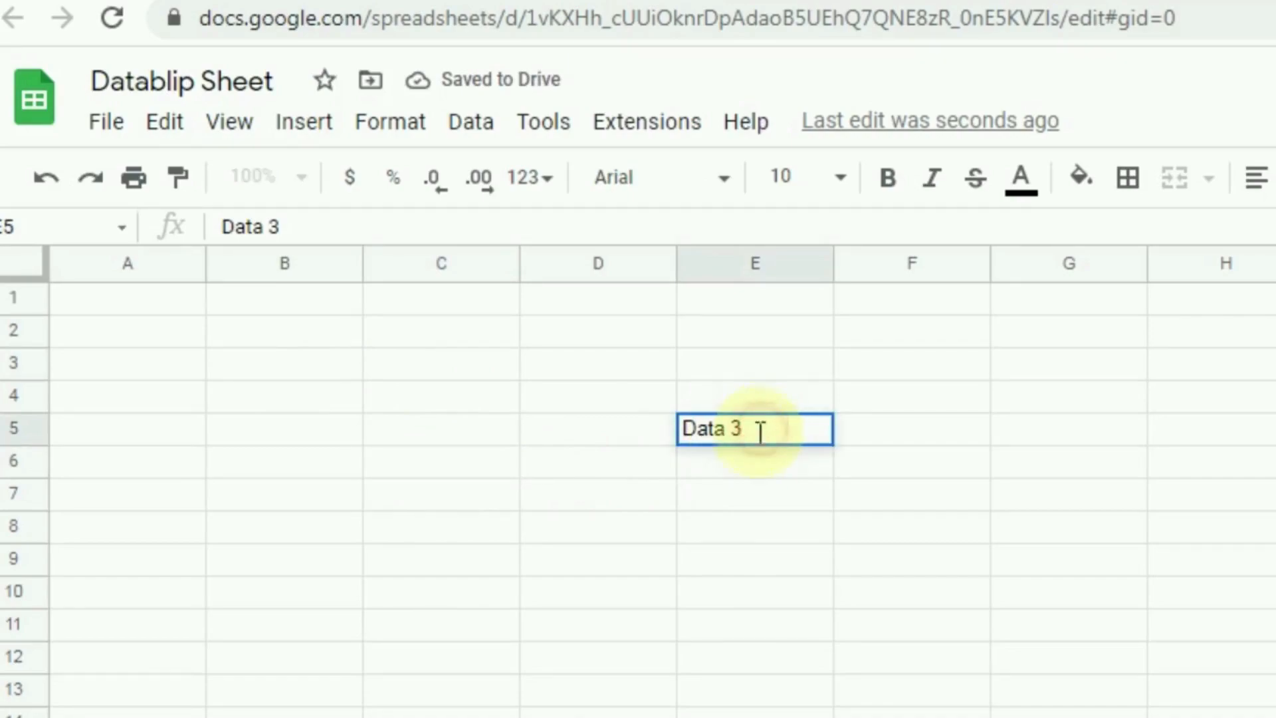
pyautogui.click(751, 462)
pyautogui.doubleClick(755, 434)
pyautogui.moveTo(757, 429); pyautogui.dragTo(672, 433)
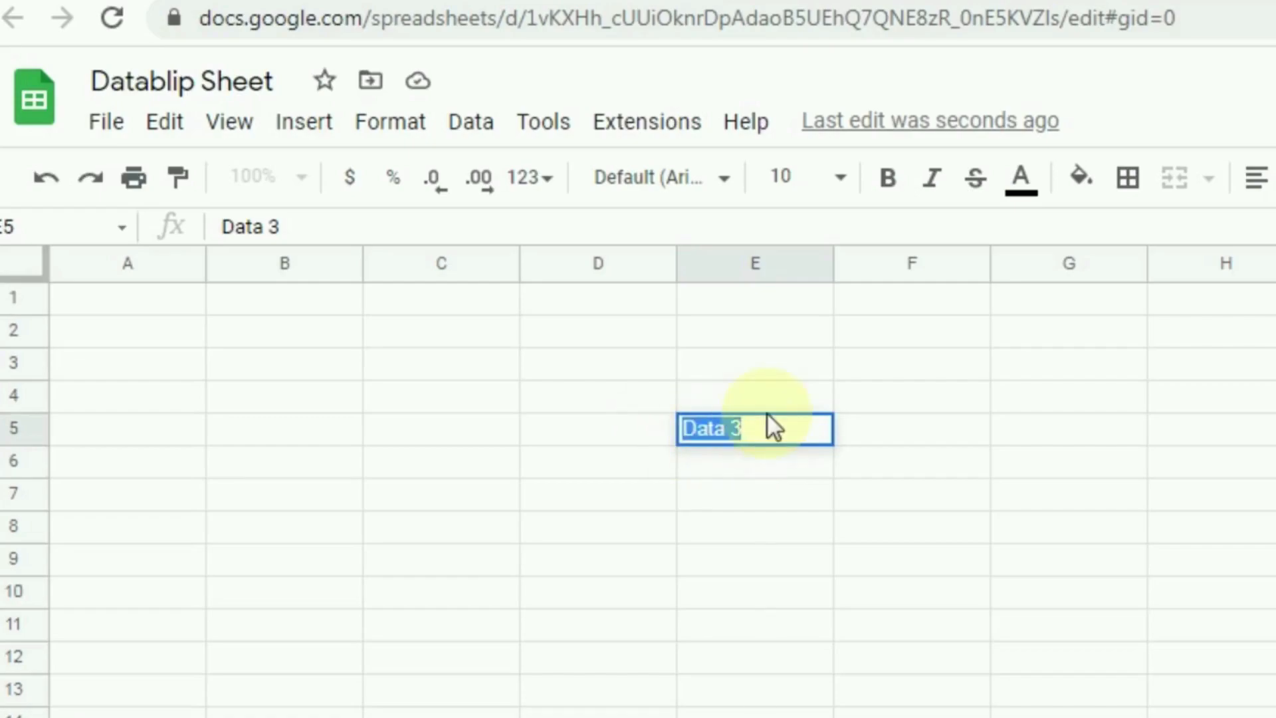
pyautogui.press('BackSpace')
pyautogui.click(735, 587)
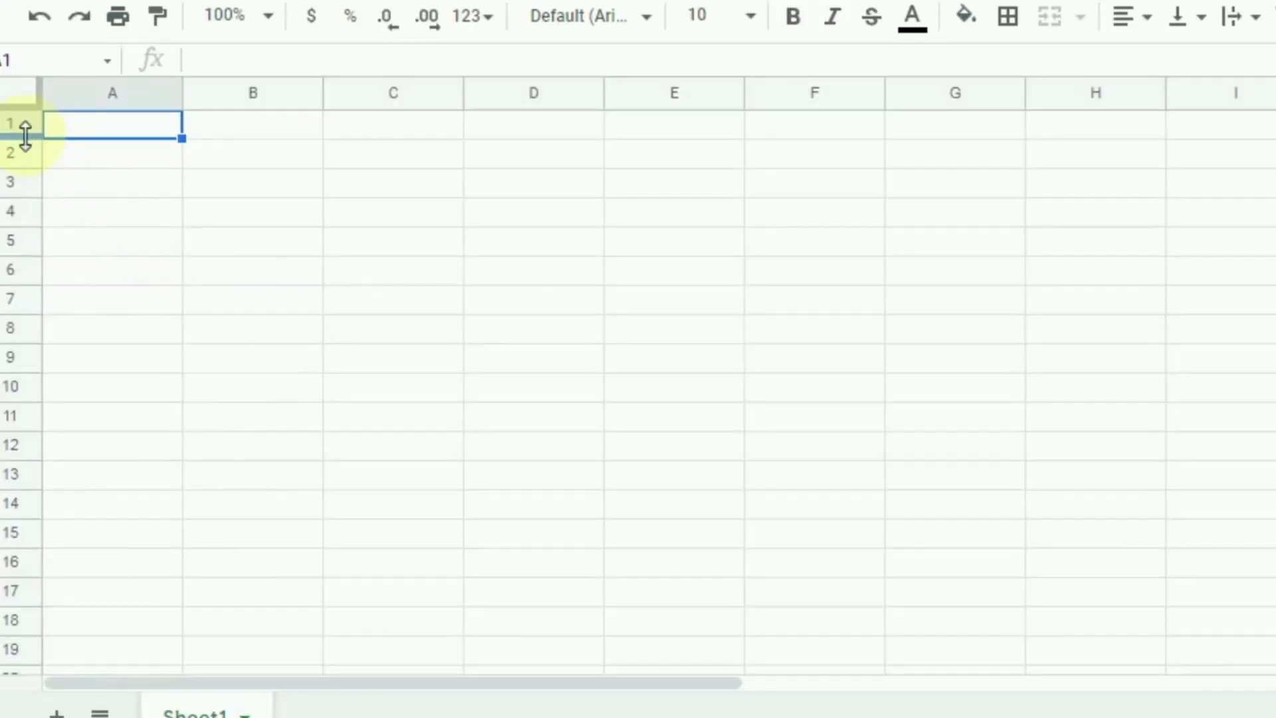
# Step: Adjust the heights of rows 1, 6 and 10, then return to cell A1
pyautogui.moveTo(25, 136); pyautogui.dragTo(26, 182)
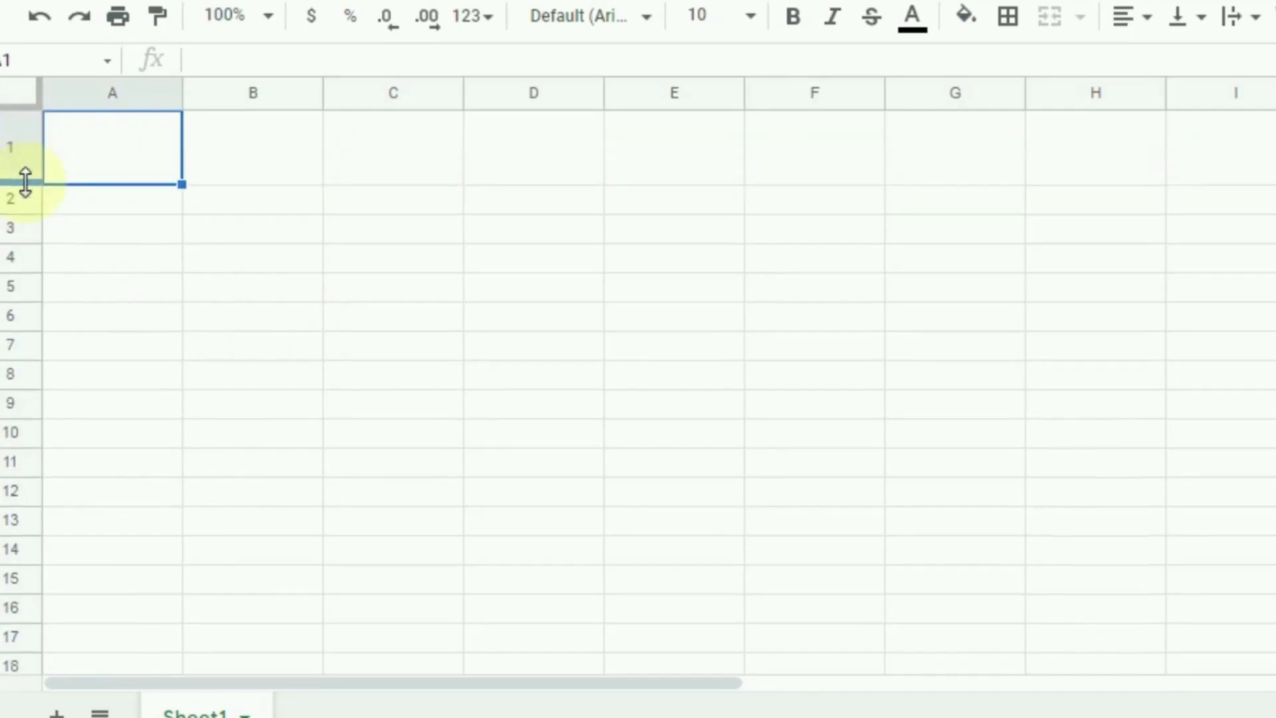
pyautogui.moveTo(16, 329); pyautogui.dragTo(2, 430)
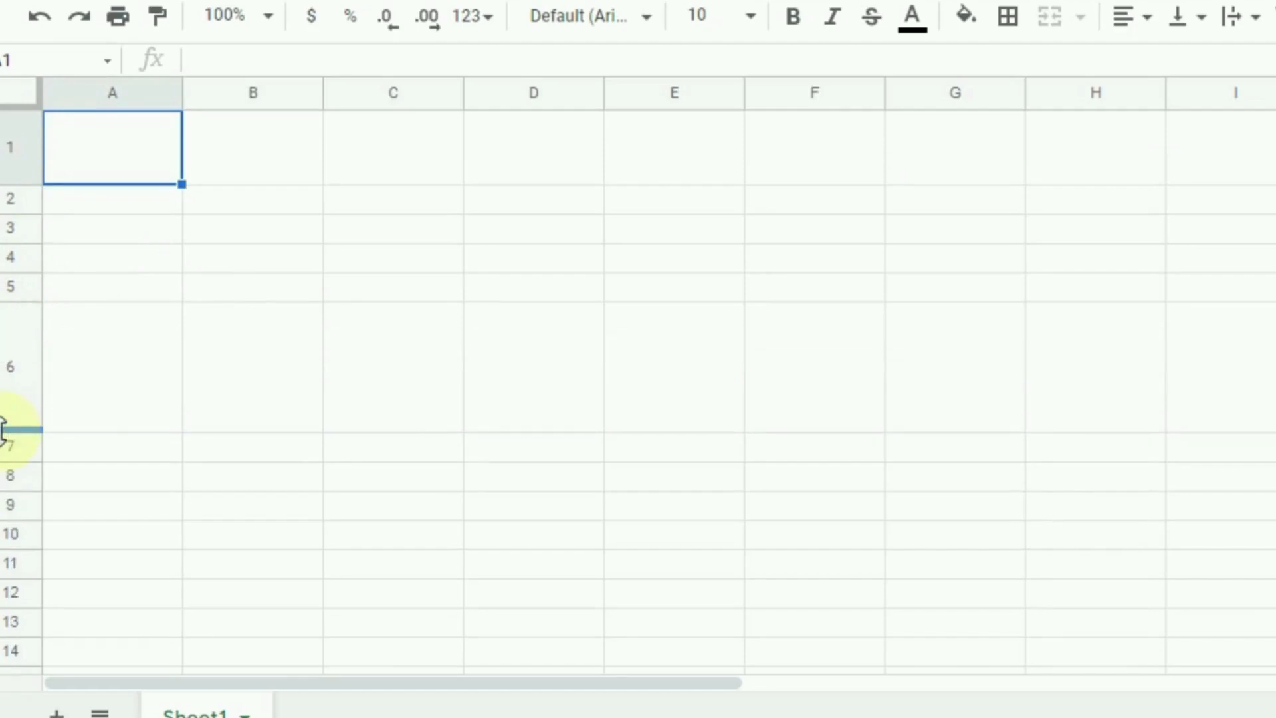
pyautogui.moveTo(5, 547); pyautogui.dragTo(3, 642)
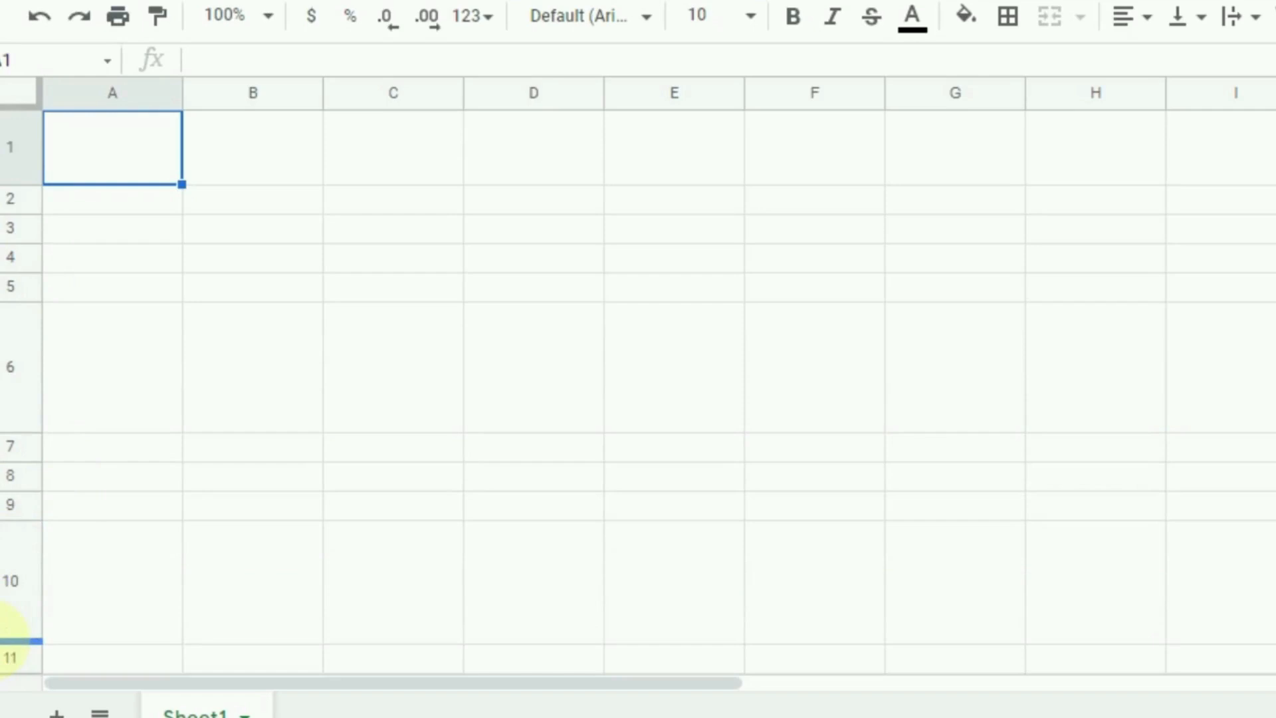
pyautogui.click(119, 583)
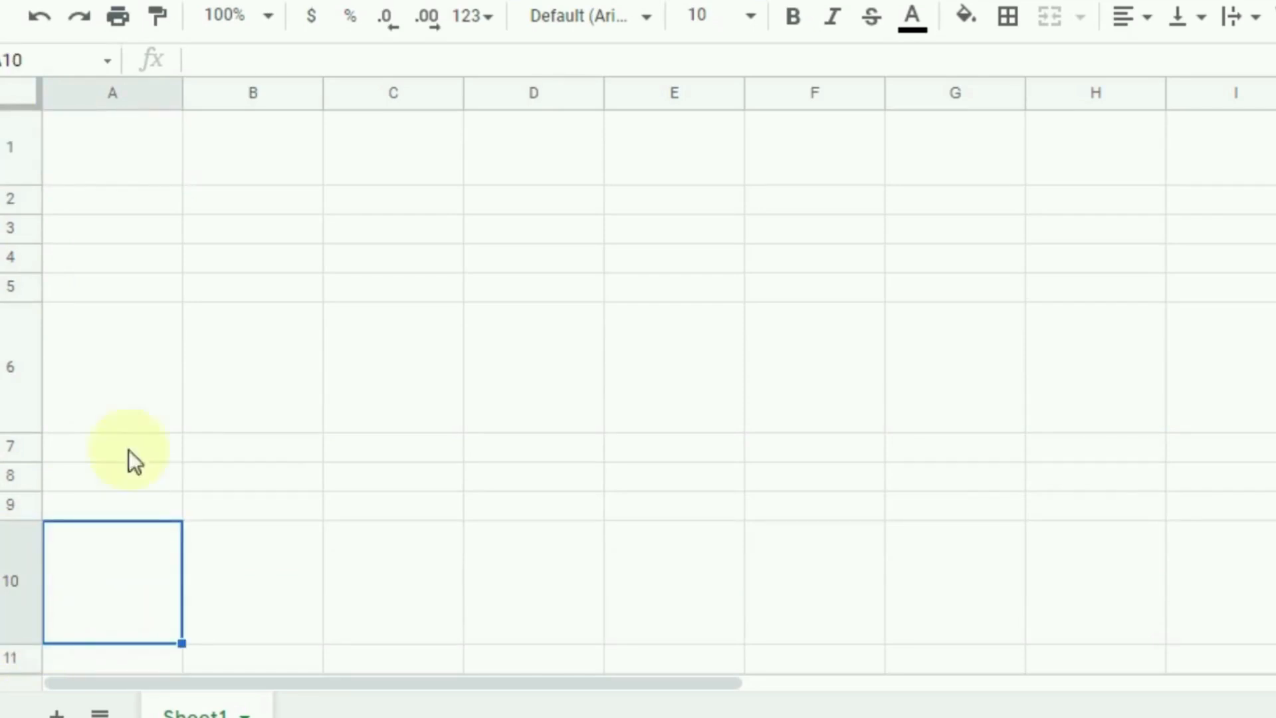
pyautogui.click(134, 381)
pyautogui.click(118, 150)
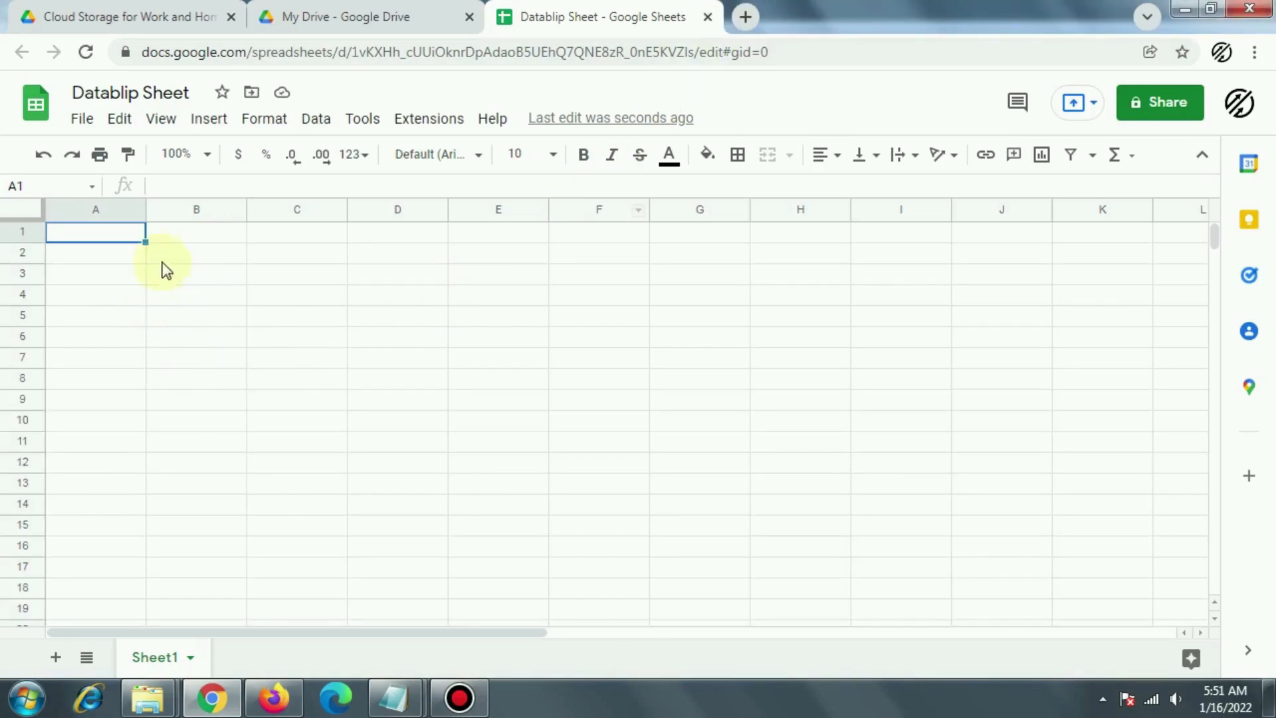
# Step: Widen columns A, E and G by dragging their header borders
pyautogui.moveTo(143, 213); pyautogui.dragTo(278, 214)
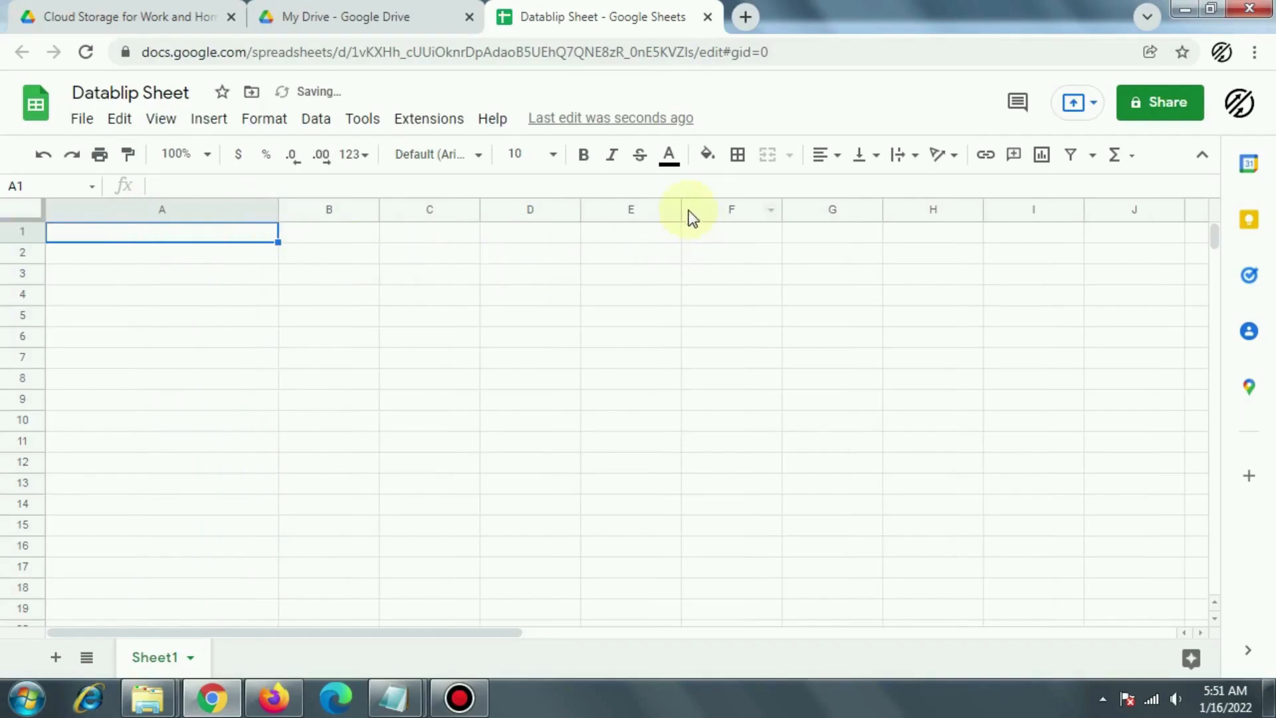
pyautogui.moveTo(681, 208); pyautogui.dragTo(841, 230)
pyautogui.moveTo(1043, 210); pyautogui.dragTo(1107, 212)
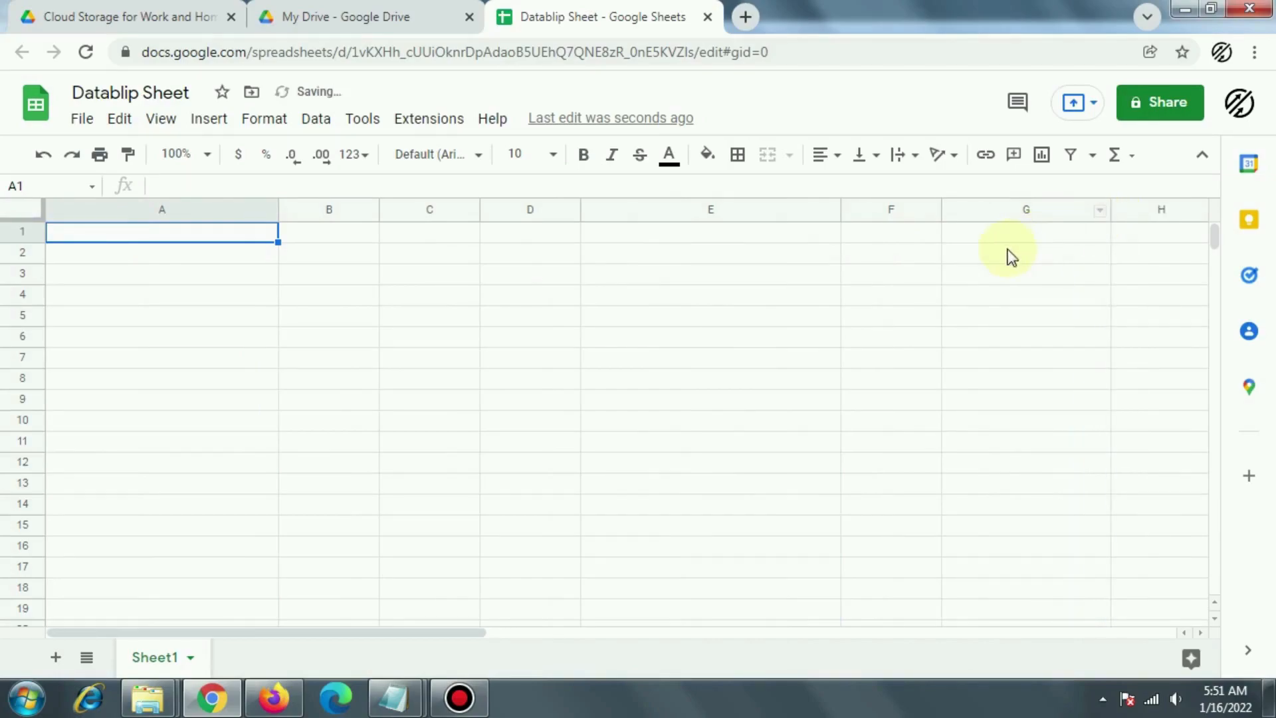
pyautogui.click(1019, 212)
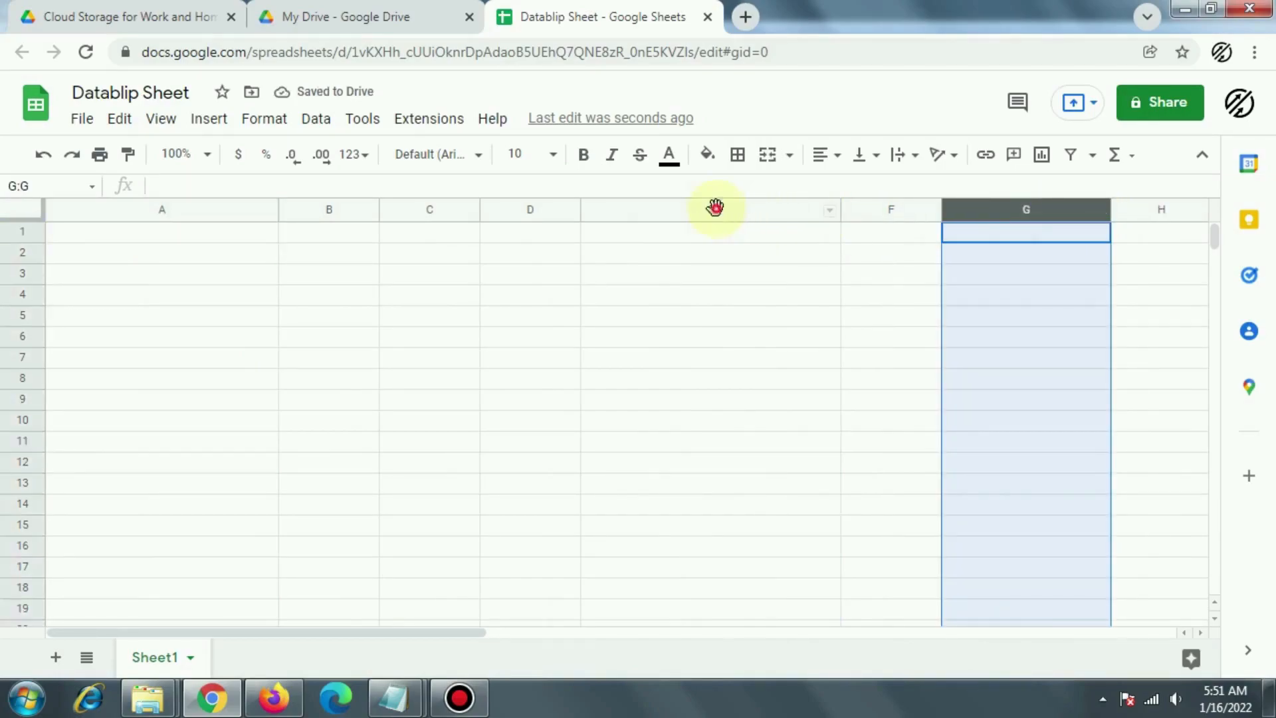
pyautogui.click(715, 207)
pyautogui.click(178, 211)
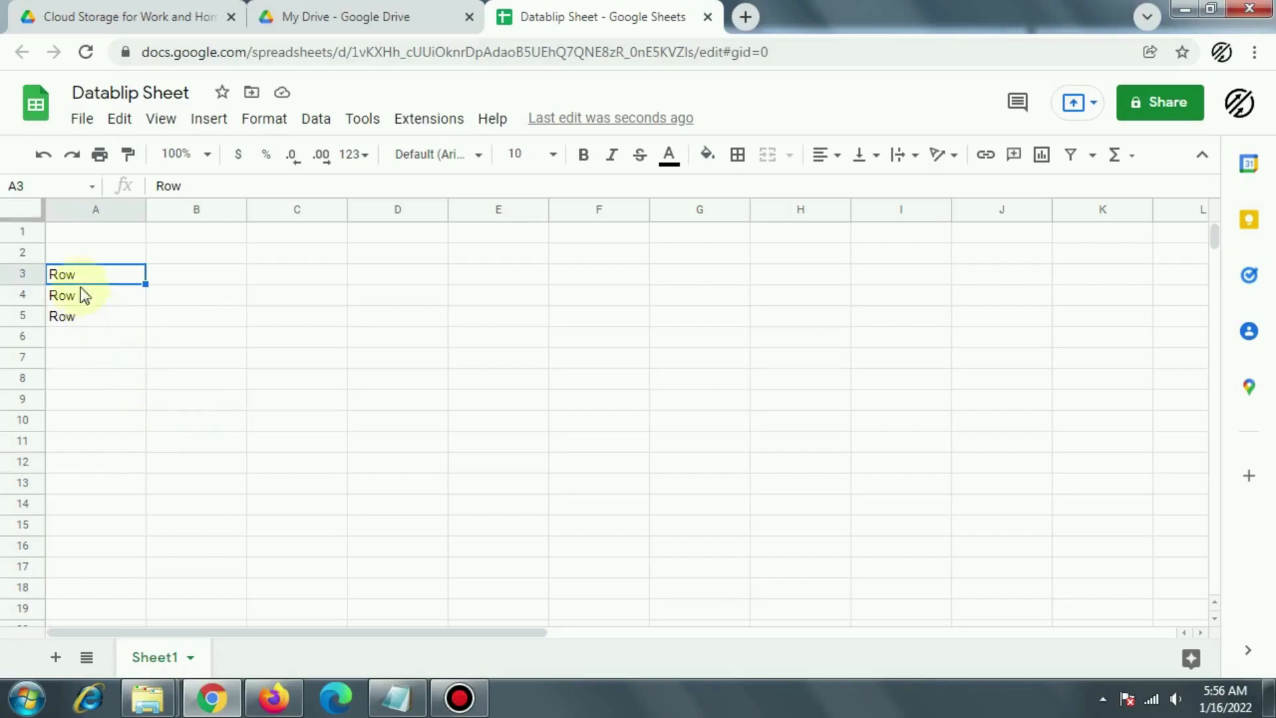
# Step: Insert a blank row above row 4
pyautogui.click(83, 301)
pyautogui.click(29, 277)
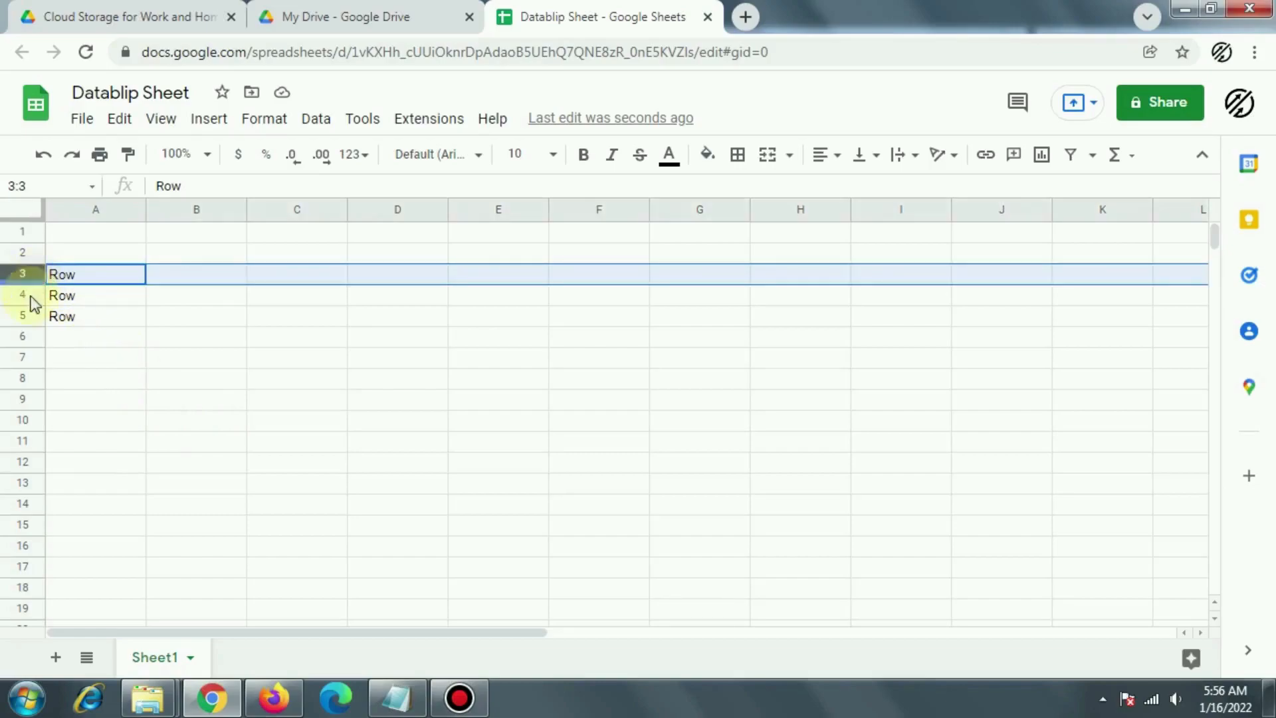
pyautogui.click(19, 296)
pyautogui.click(21, 316)
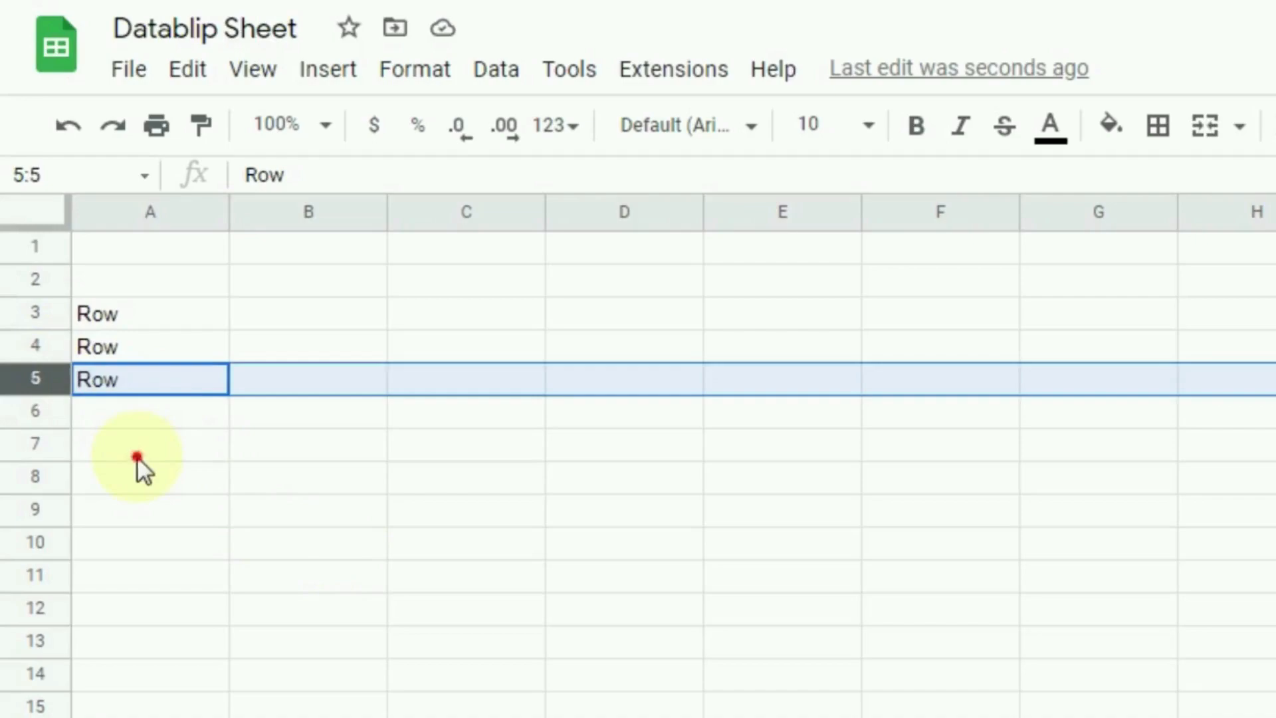
pyautogui.click(137, 456)
pyautogui.click(36, 346)
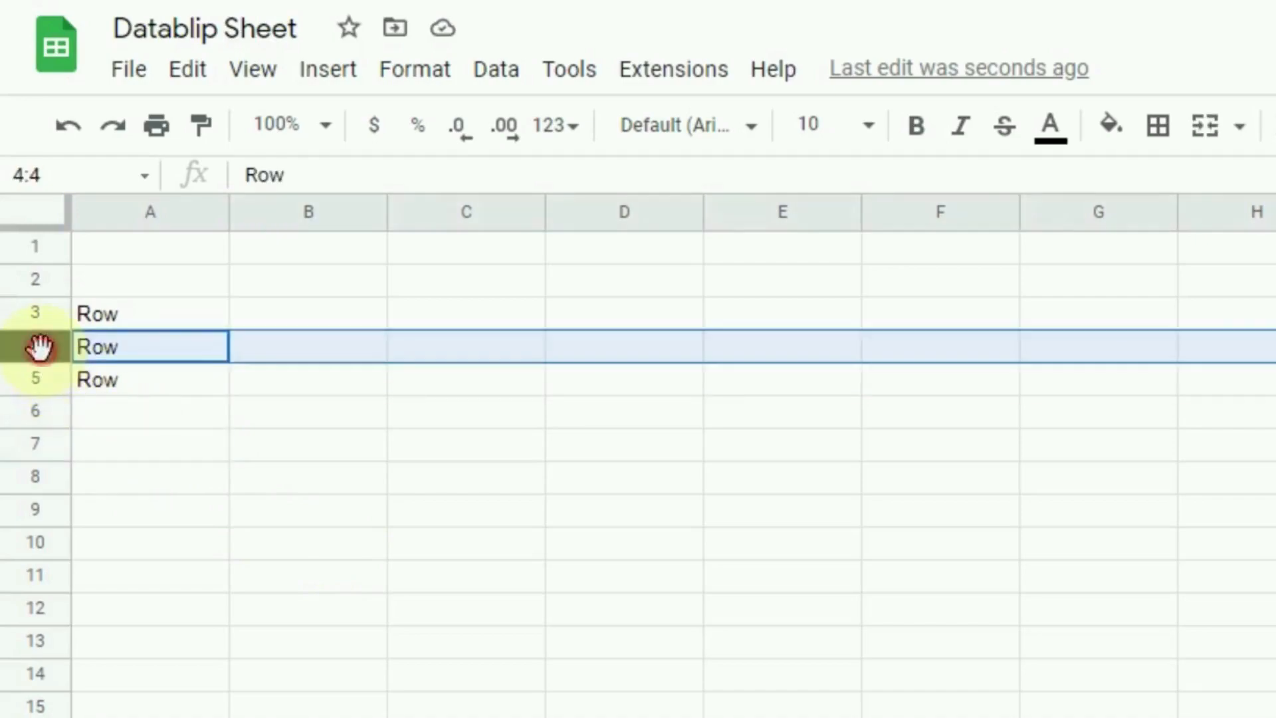
pyautogui.rightClick(35, 345)
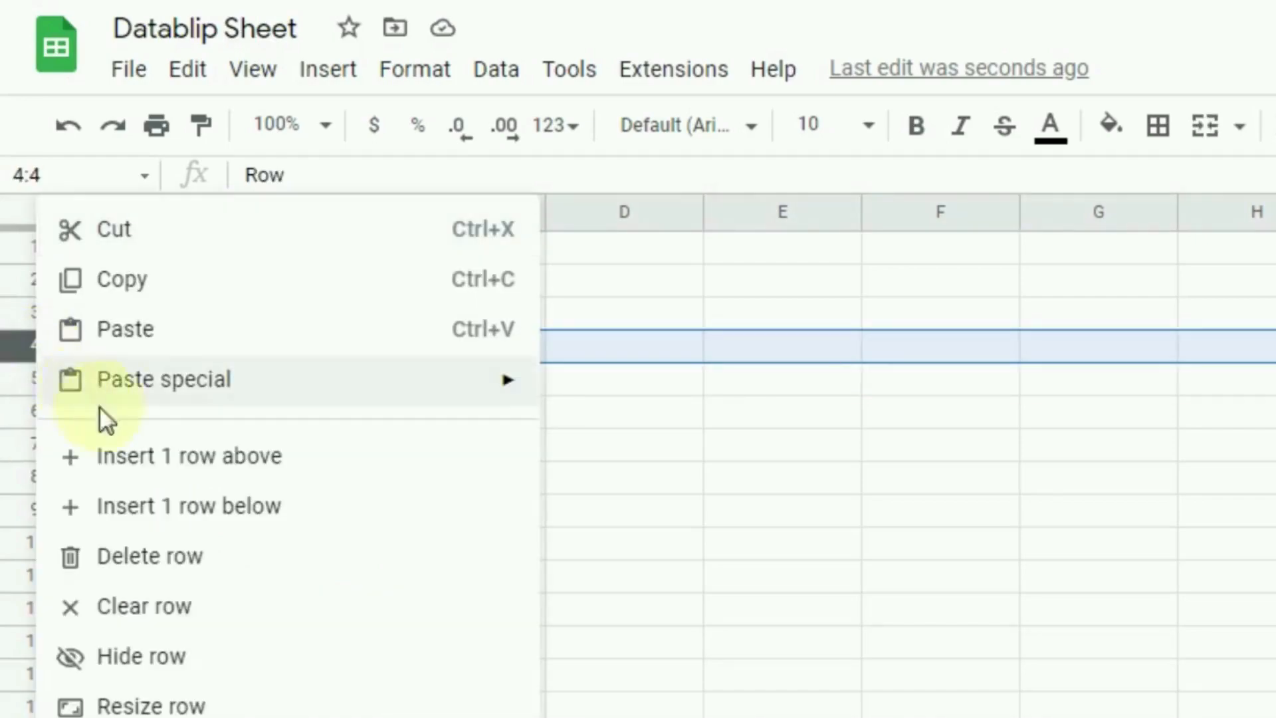
pyautogui.click(157, 459)
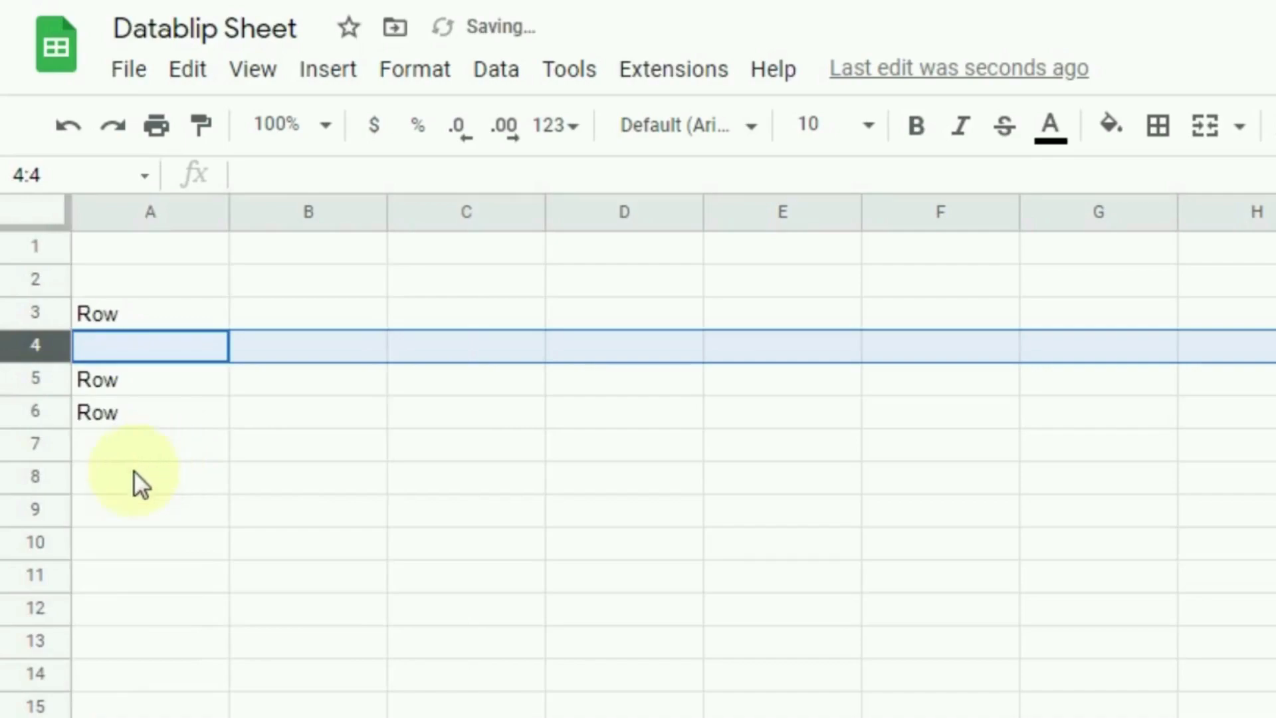
# Step: Insert a blank row above row 6, then select cell A9
pyautogui.click(134, 473)
pyautogui.click(39, 412)
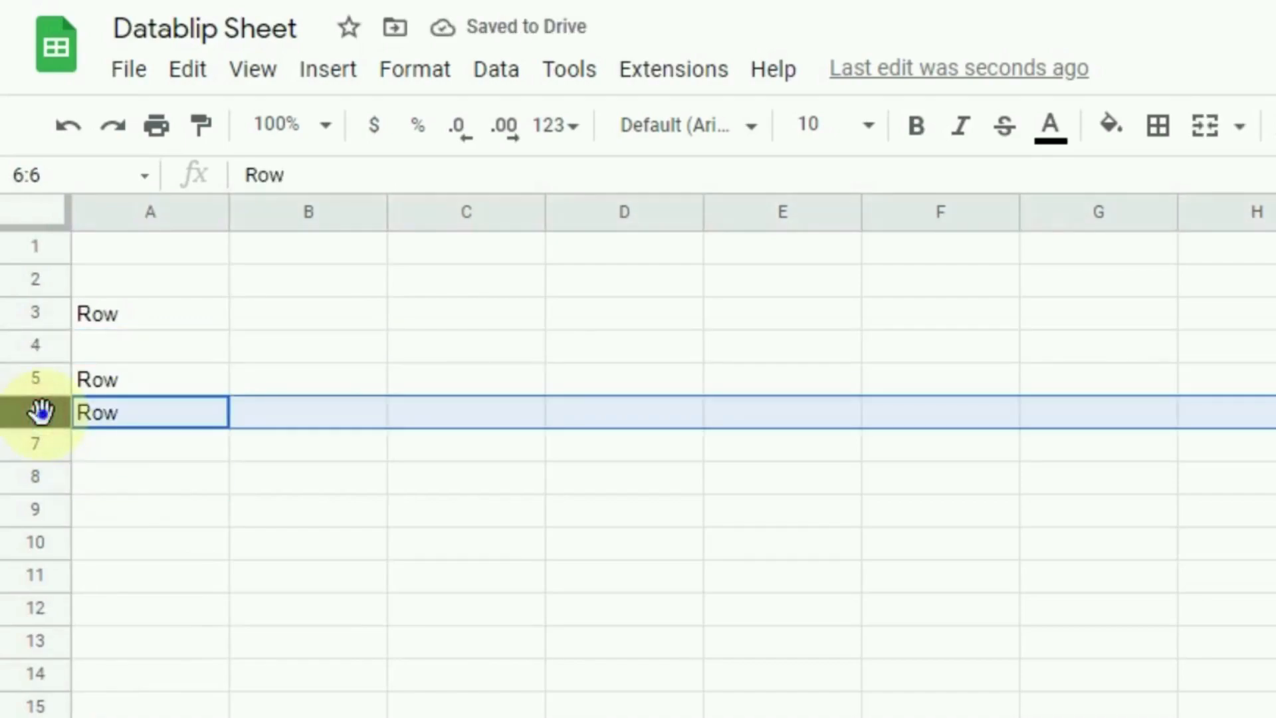
pyautogui.rightClick(38, 412)
pyautogui.click(111, 456)
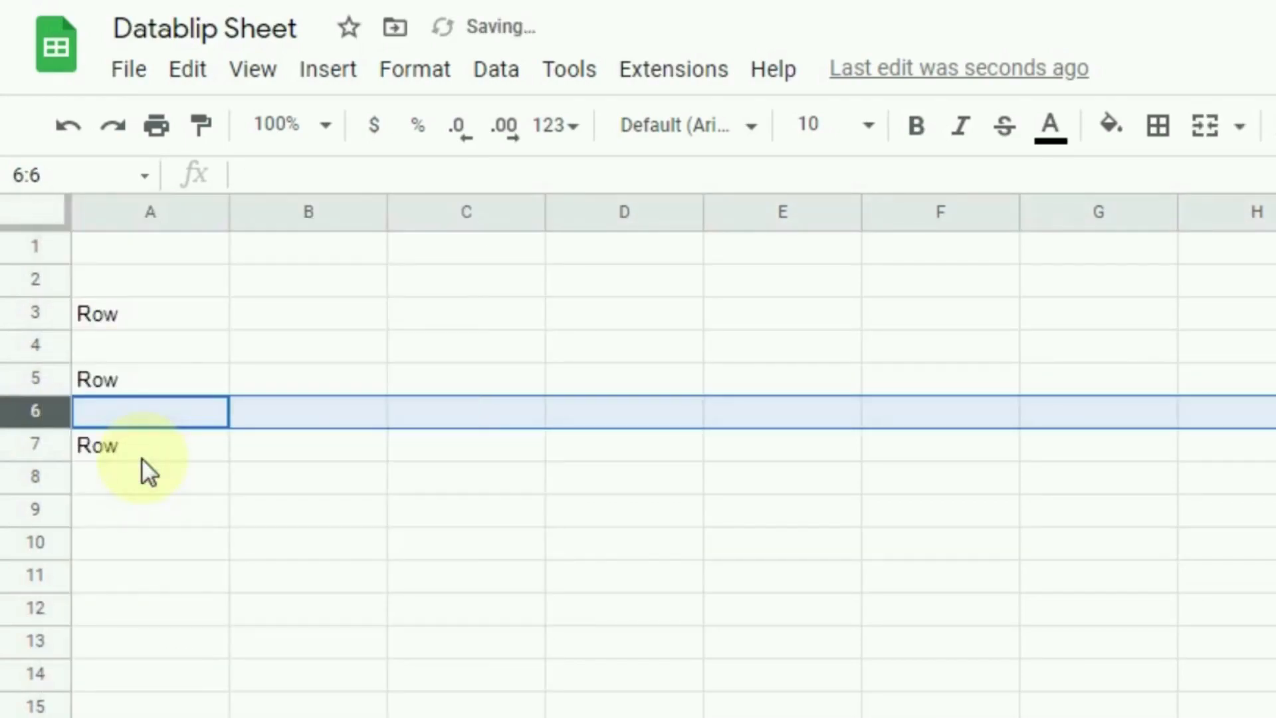
pyautogui.click(186, 513)
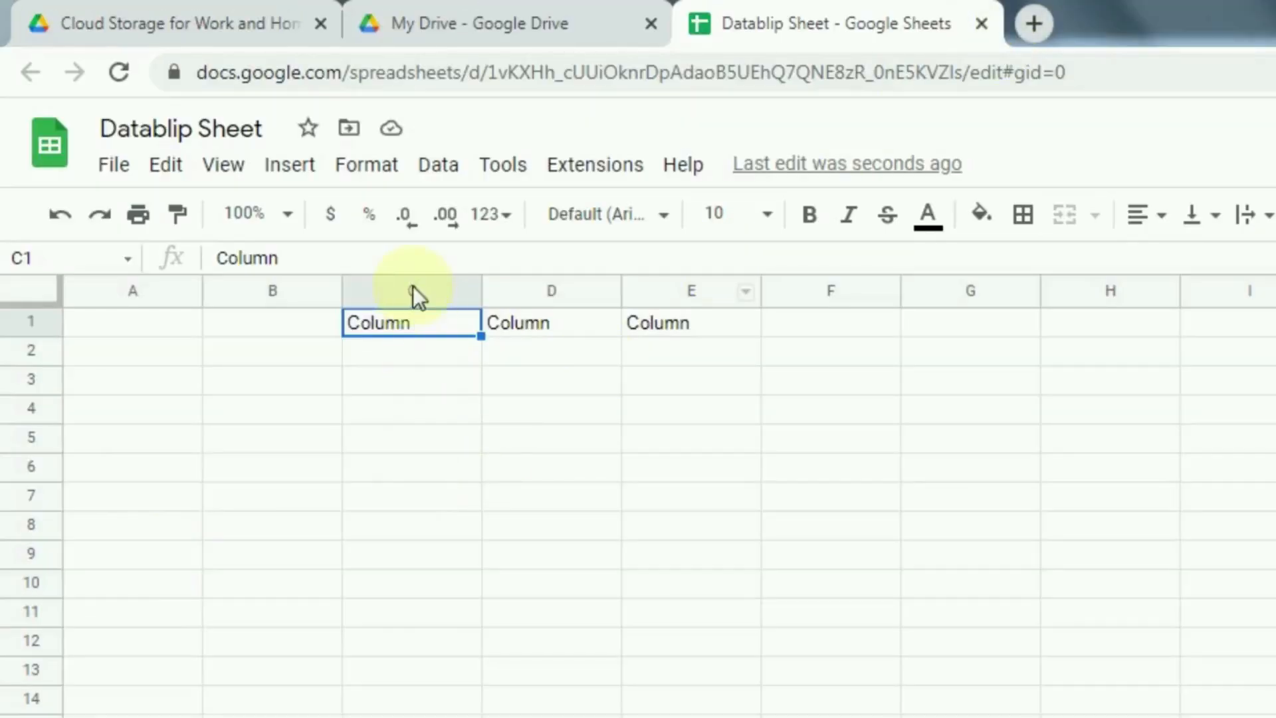
# Step: Insert blank columns left of columns D and F, then select cell H1
pyautogui.click(415, 291)
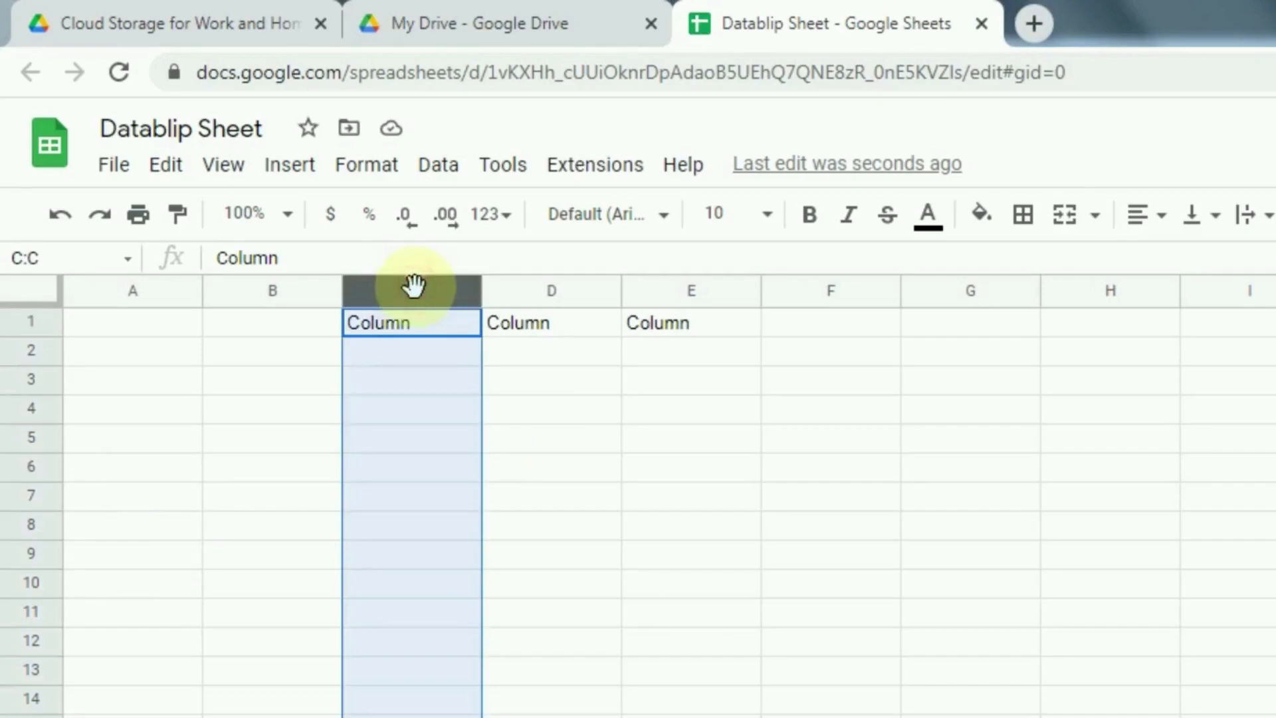
pyautogui.click(529, 293)
pyautogui.click(688, 292)
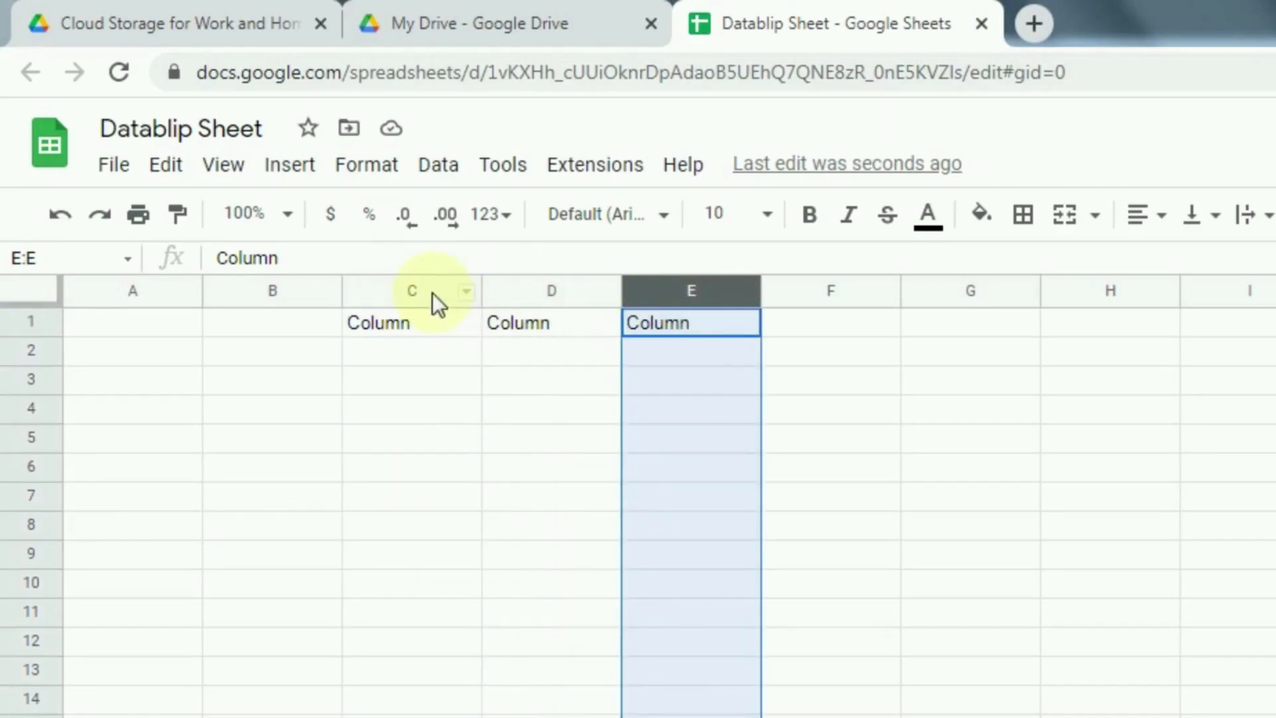
pyautogui.click(513, 289)
pyautogui.rightClick(513, 290)
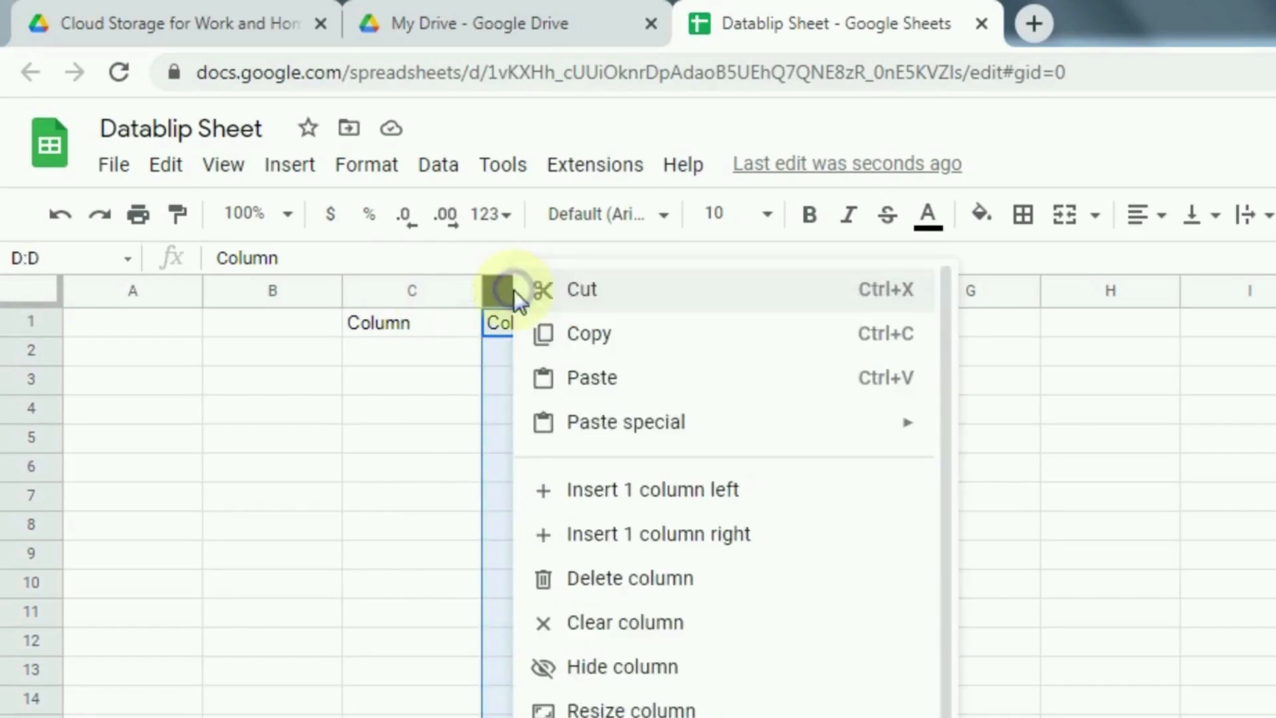
pyautogui.click(607, 493)
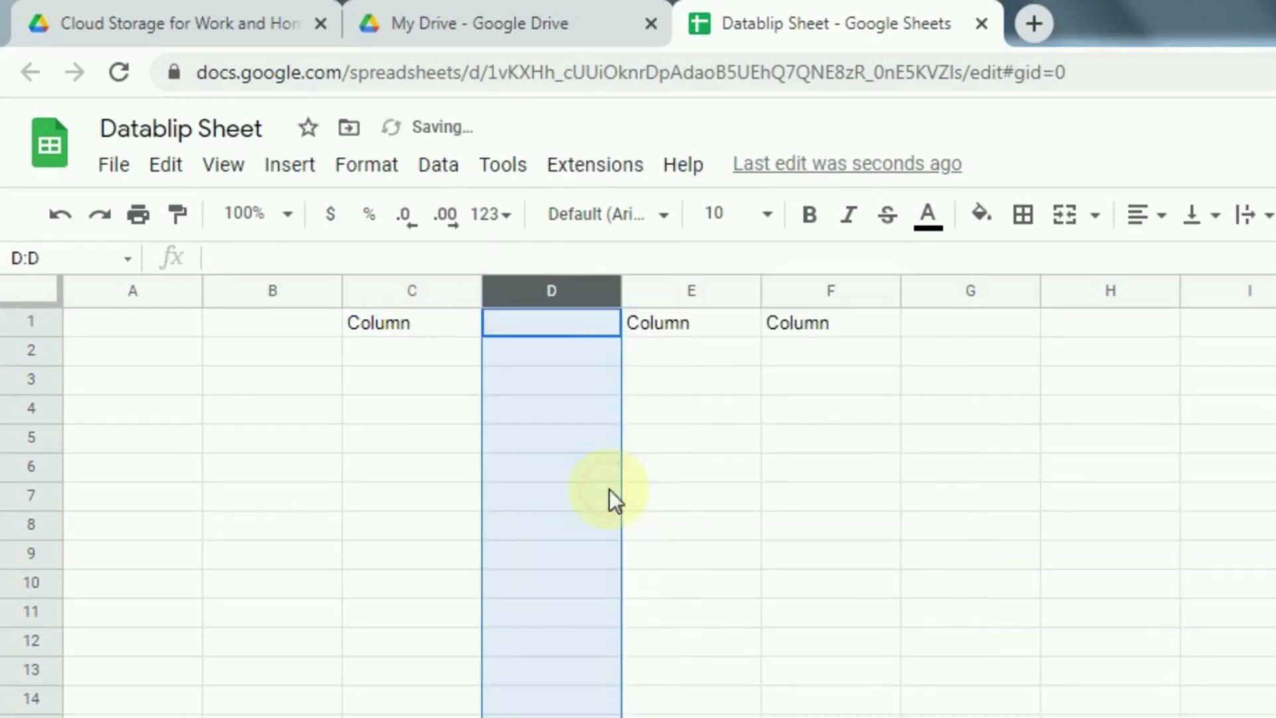
pyautogui.click(800, 293)
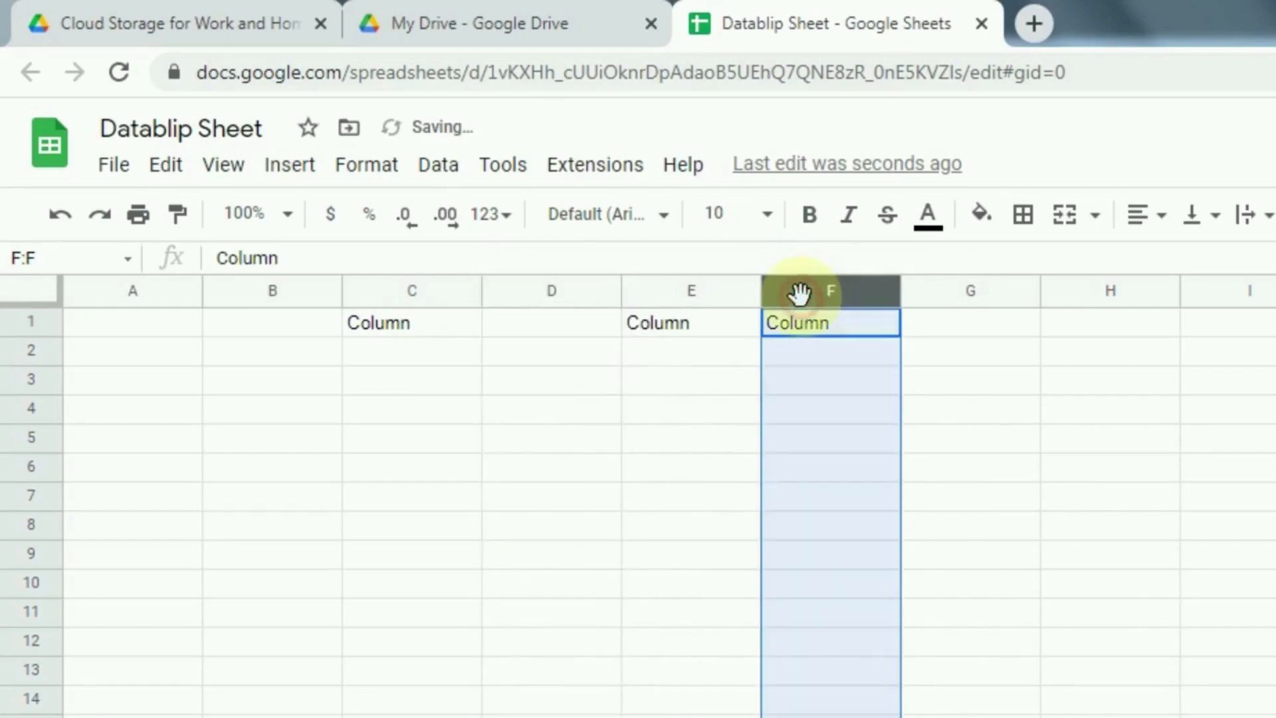
pyautogui.rightClick(800, 292)
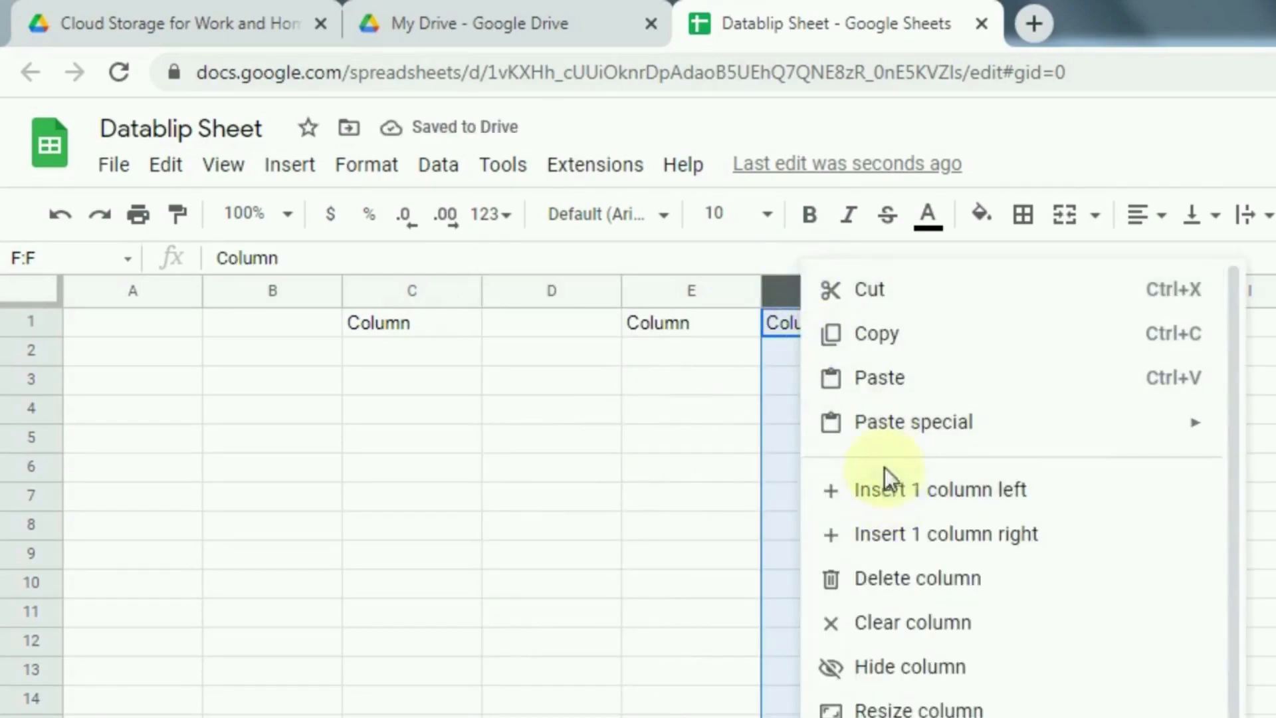
pyautogui.click(896, 507)
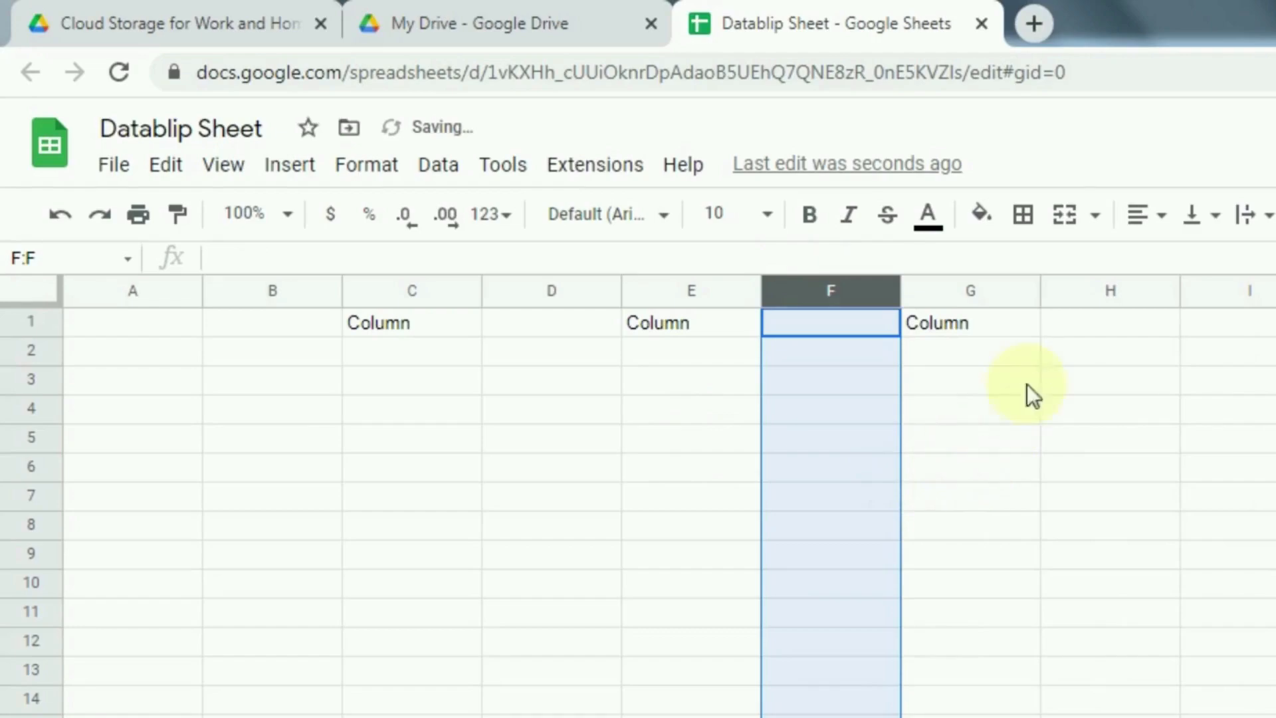
pyautogui.click(1080, 330)
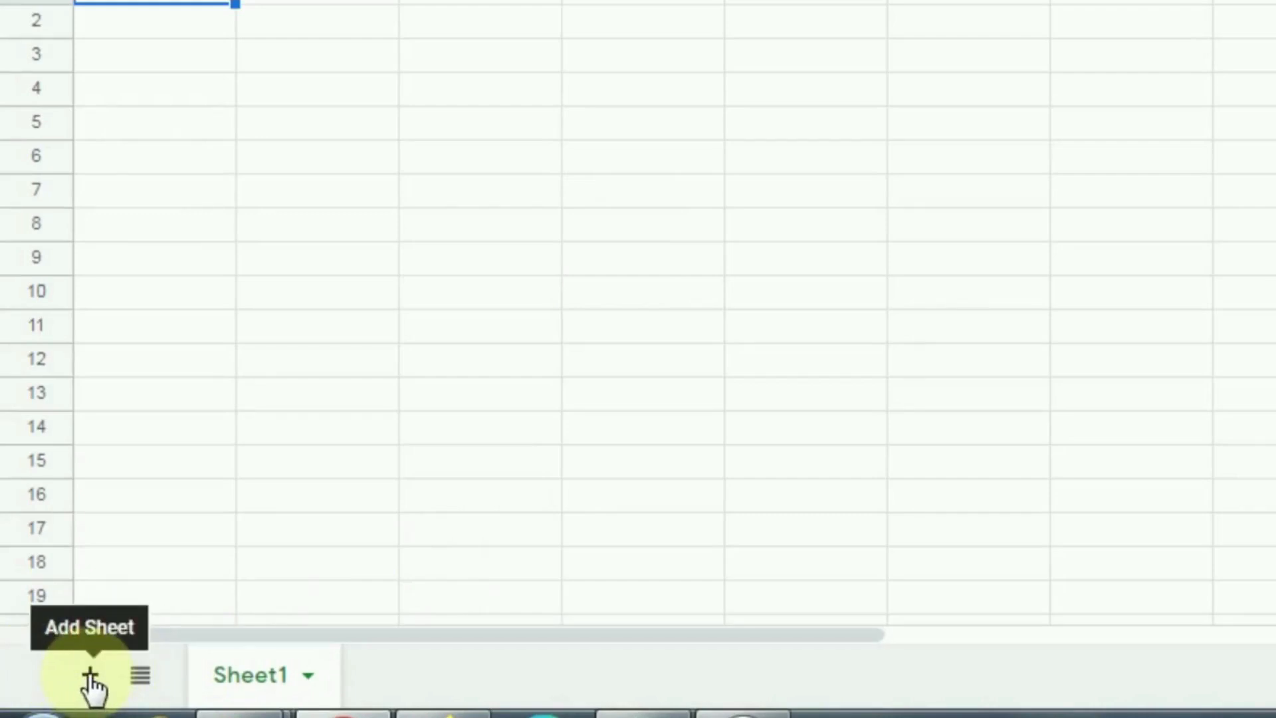
# Step: Add Sheet2 and Sheet3, check each tab, and end on Sheet1
pyautogui.click(91, 678)
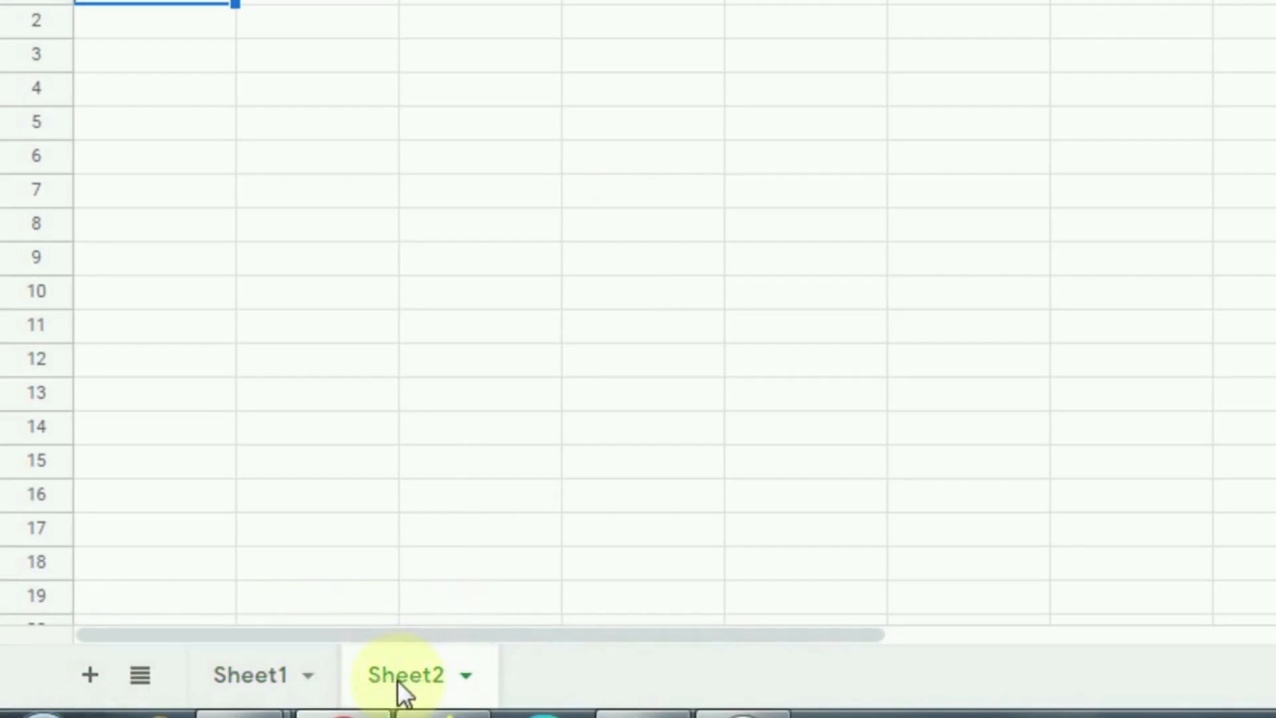
pyautogui.click(92, 676)
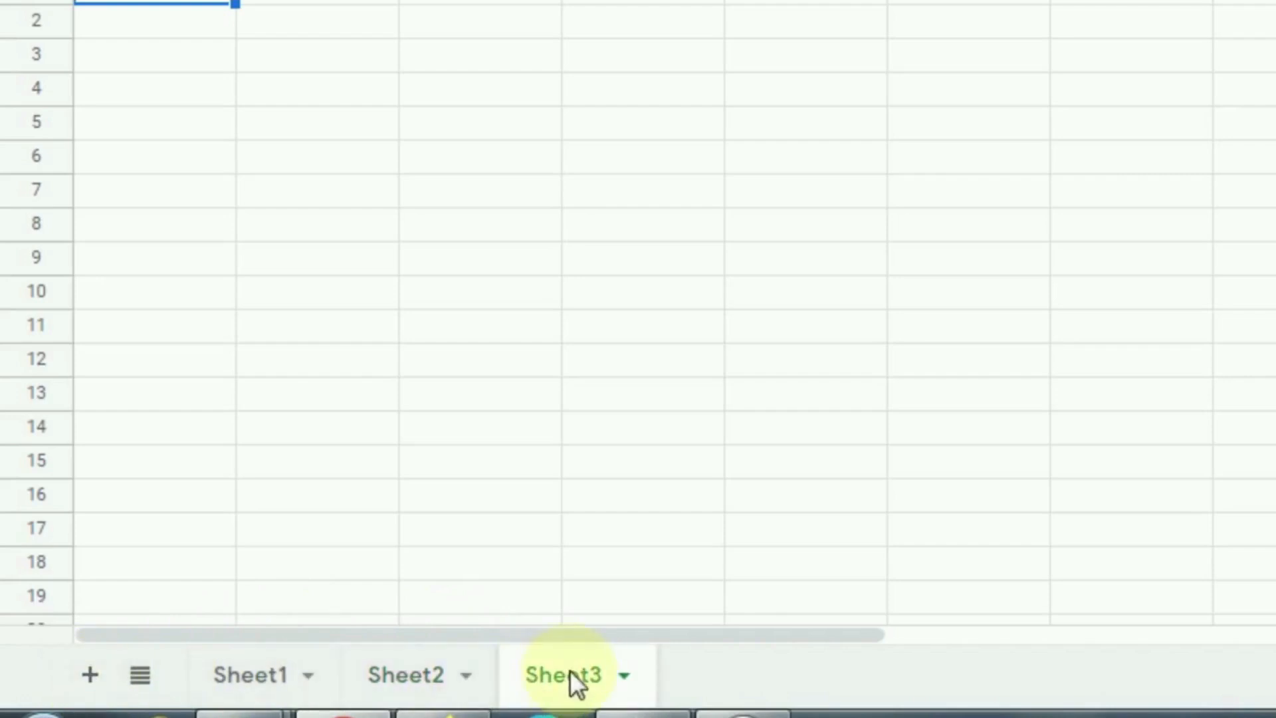
pyautogui.click(250, 677)
pyautogui.click(387, 679)
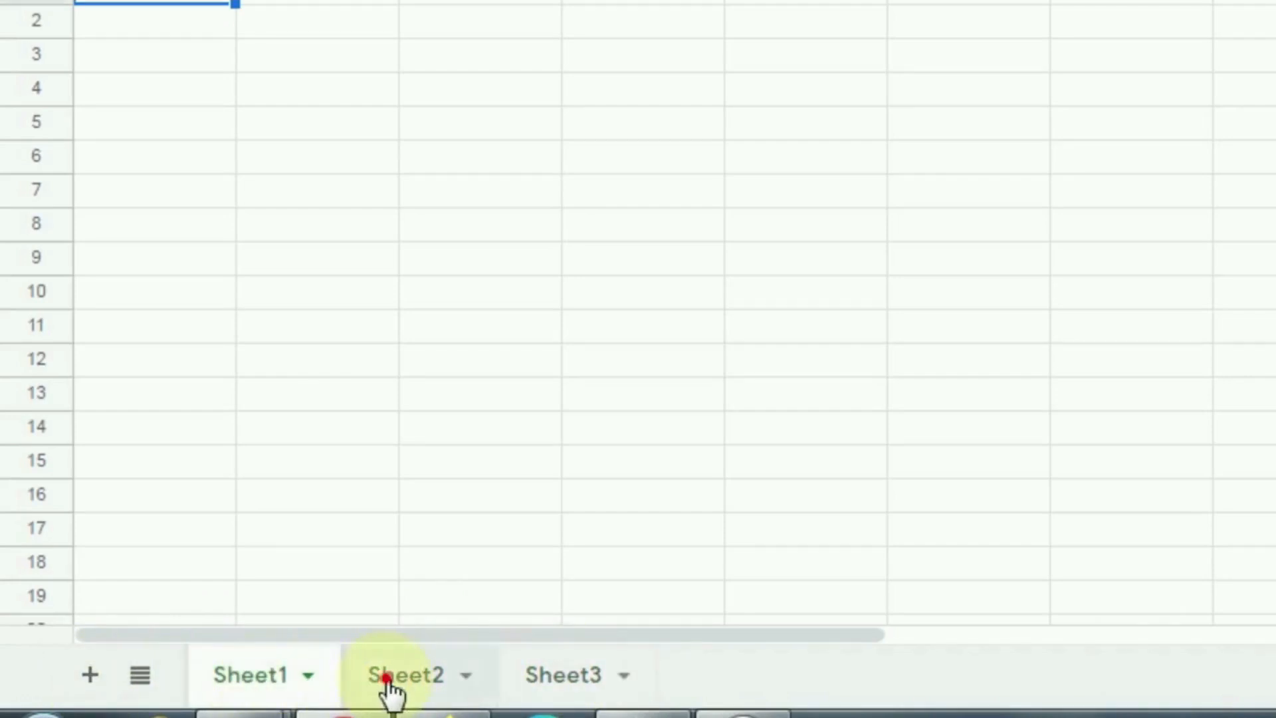
pyautogui.click(567, 676)
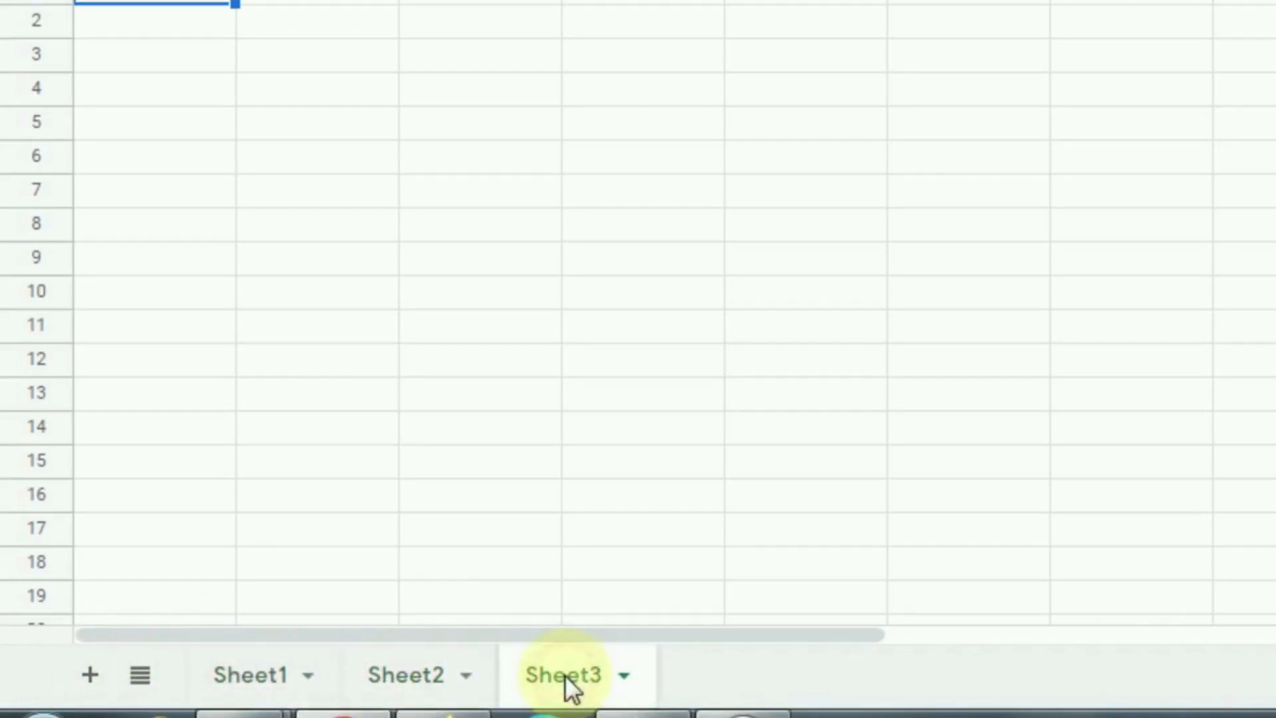
pyautogui.click(246, 674)
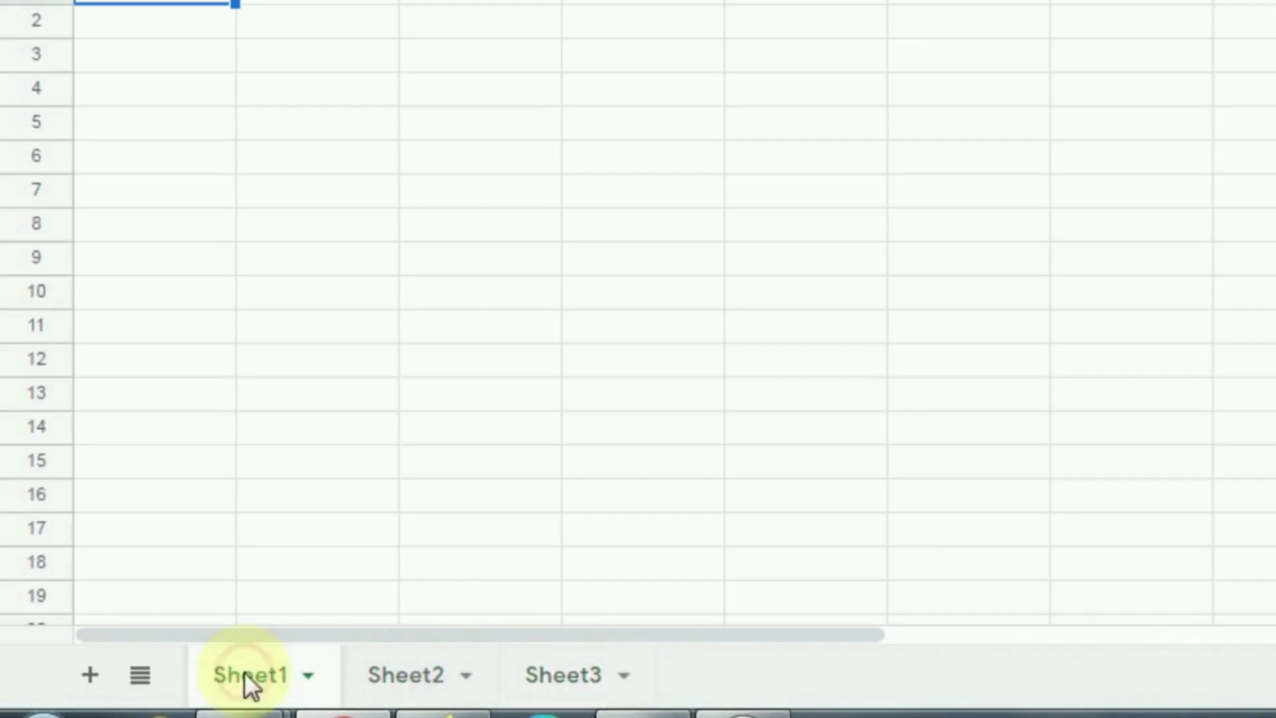
# Step: Rename Sheet1 to 'Name 1'
pyautogui.click(308, 678)
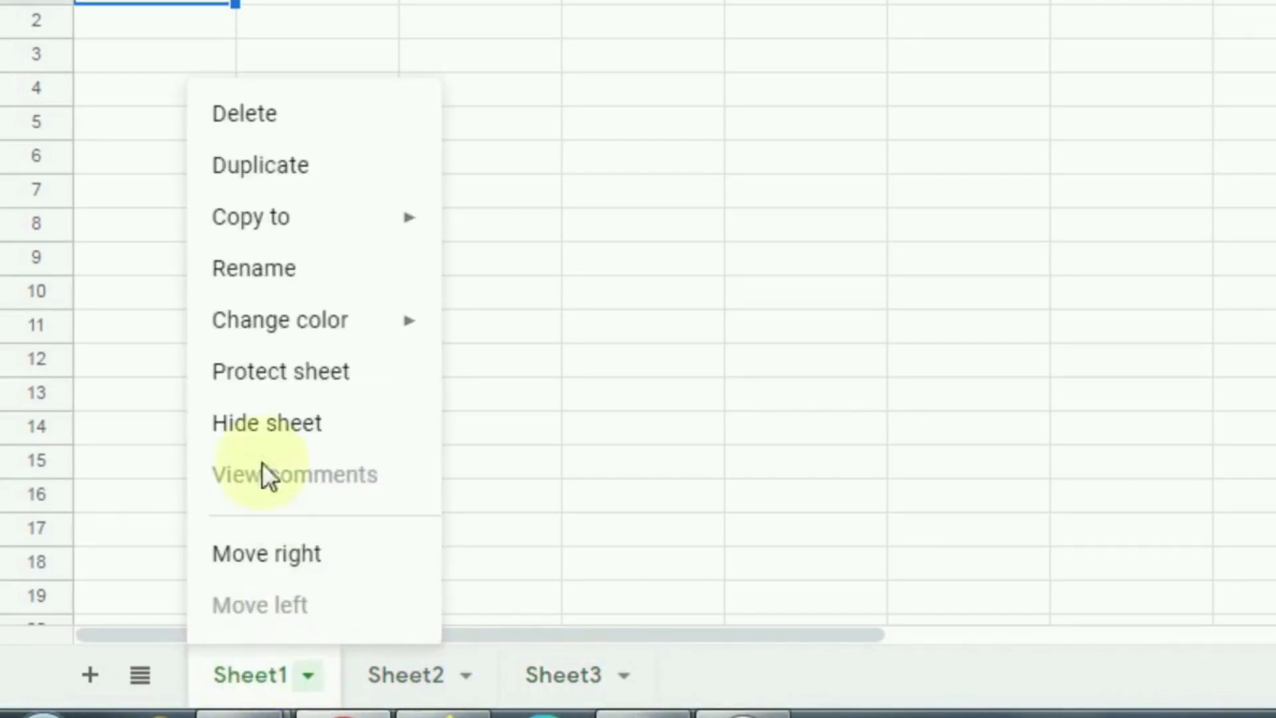
pyautogui.click(260, 283)
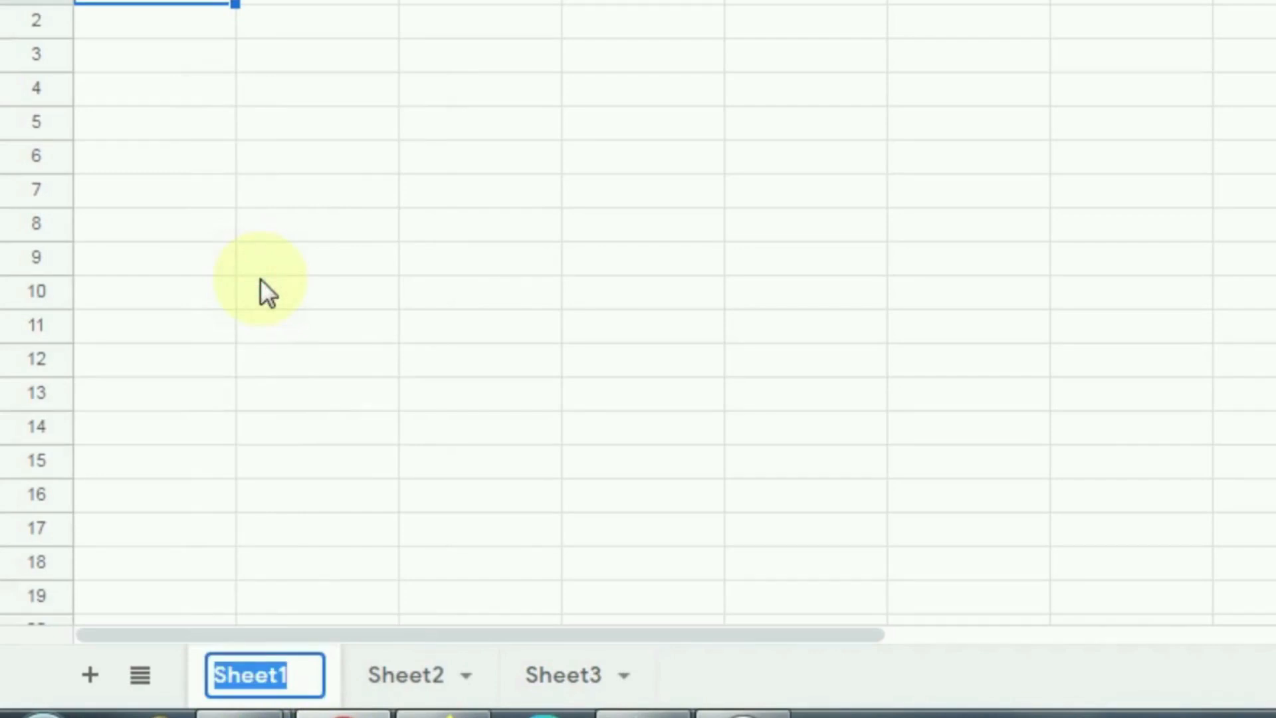
pyautogui.write('Name ')
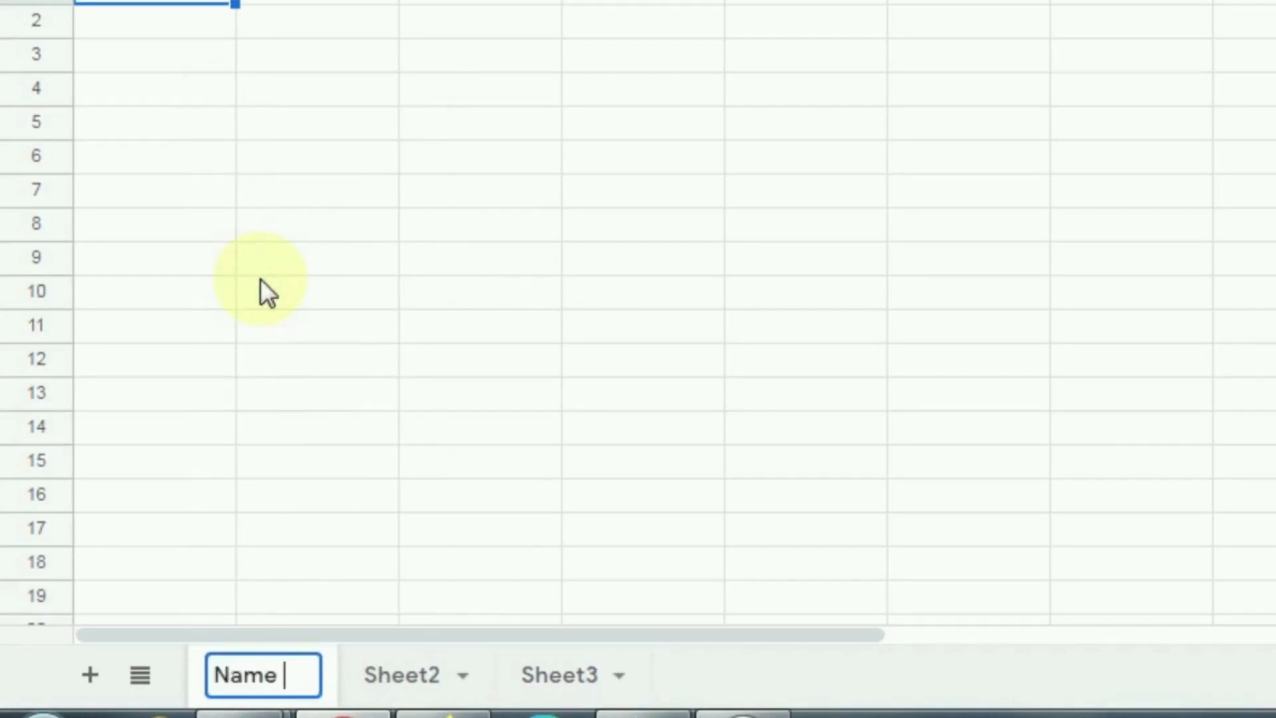
pyautogui.write('1')
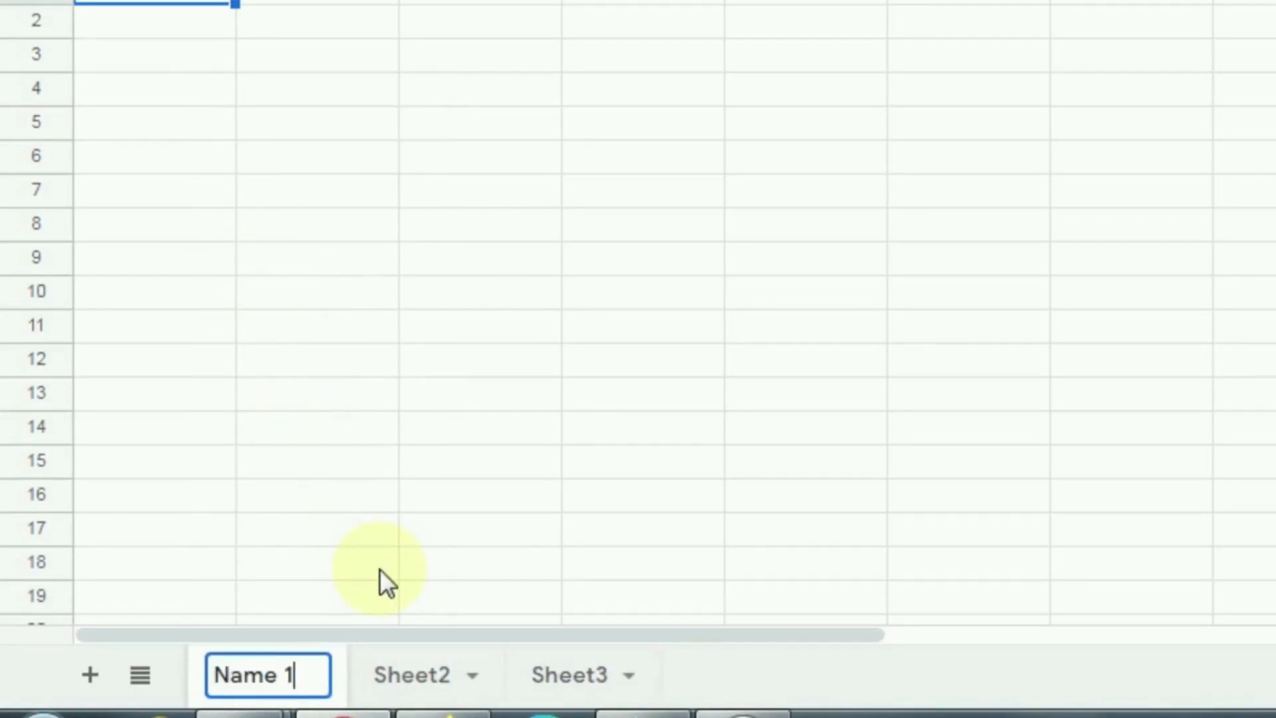
pyautogui.click(330, 562)
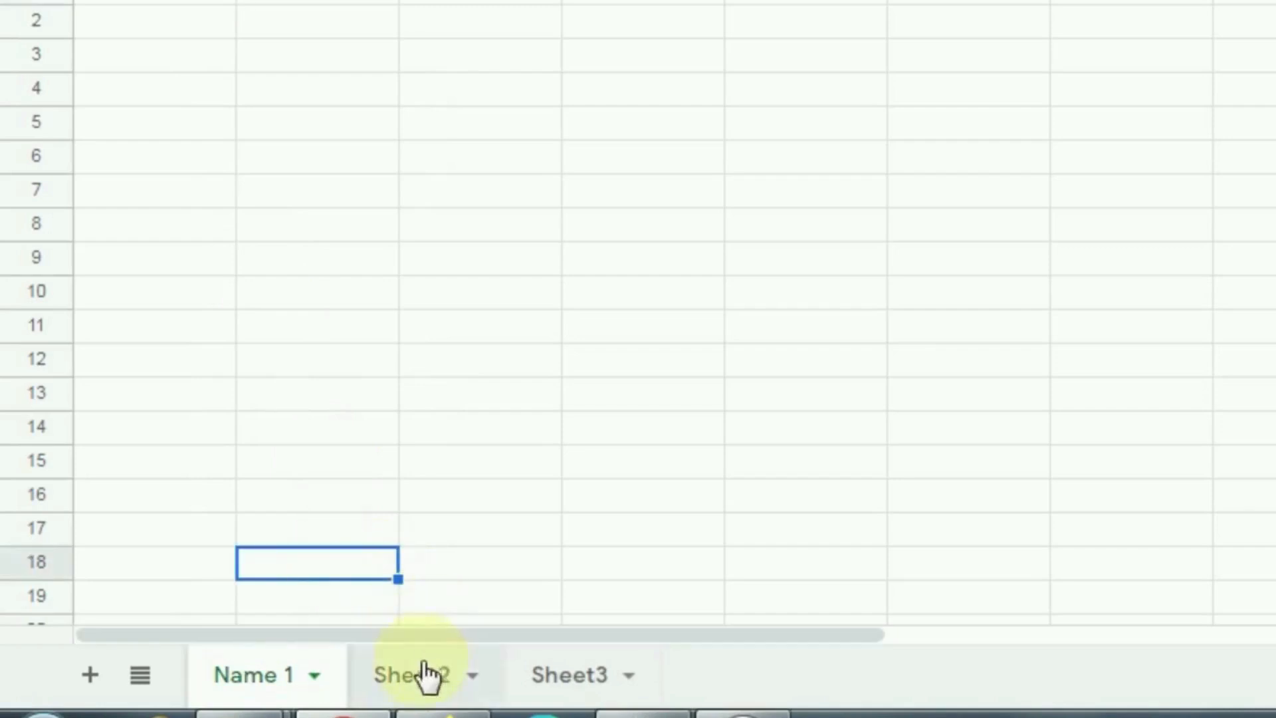
# Step: Rename Sheet2 to 'Name 2'
pyautogui.click(472, 682)
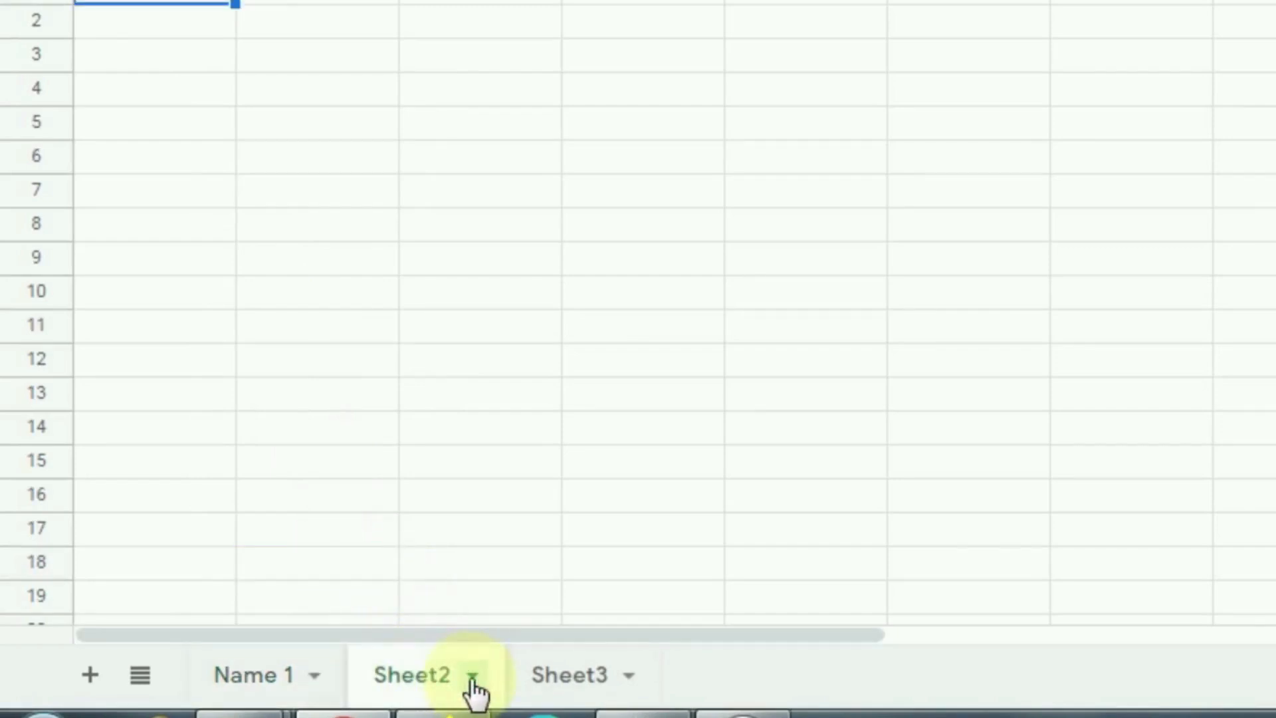
pyautogui.click(474, 676)
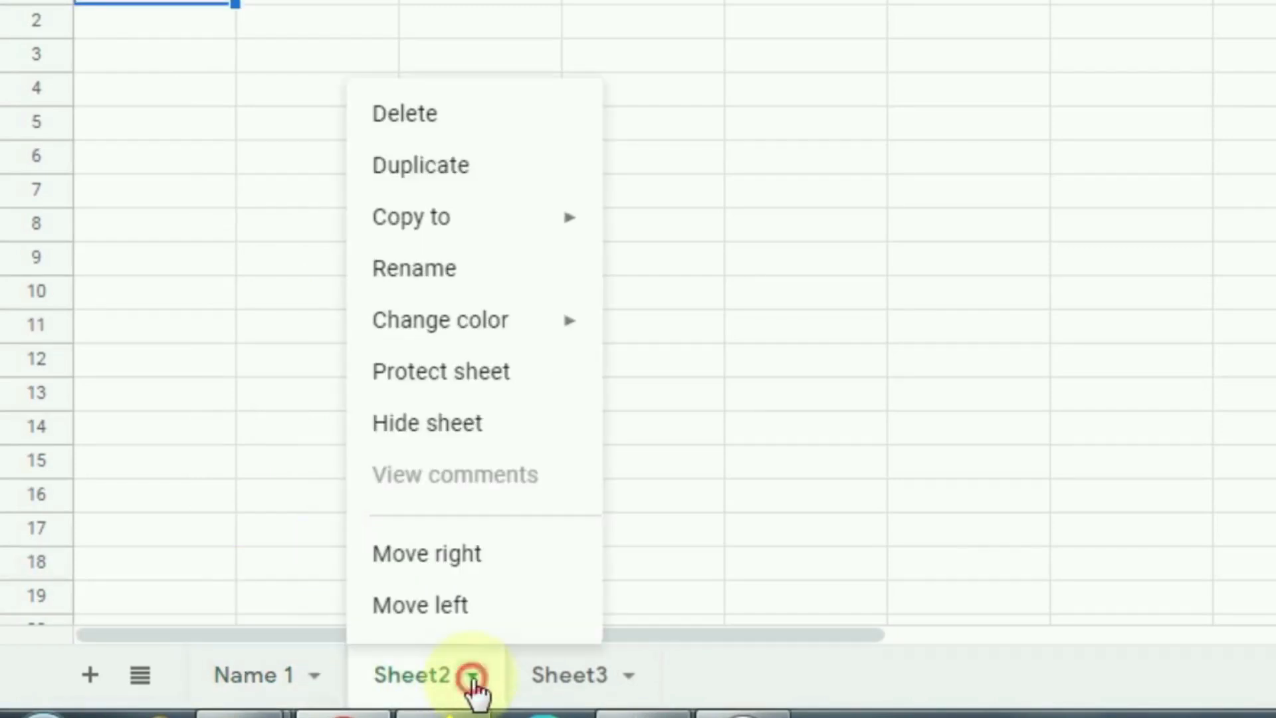
pyautogui.click(414, 276)
pyautogui.write('Nam')
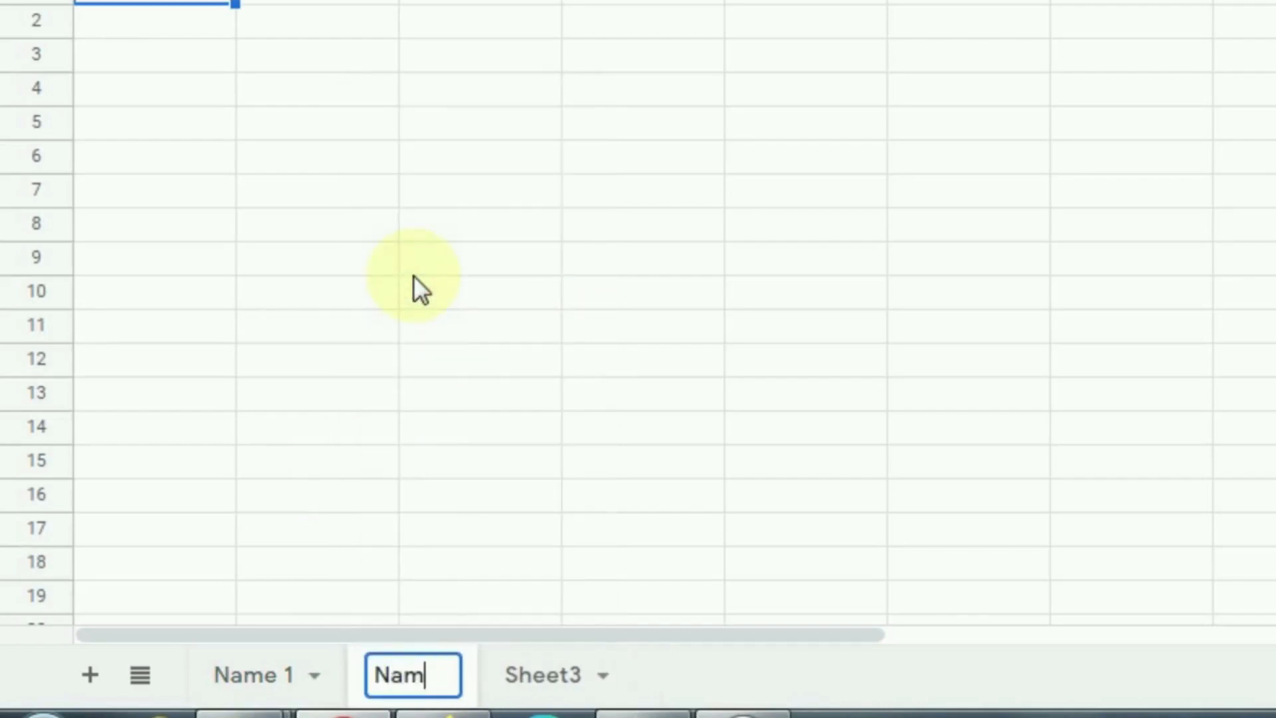
pyautogui.write('e 2')
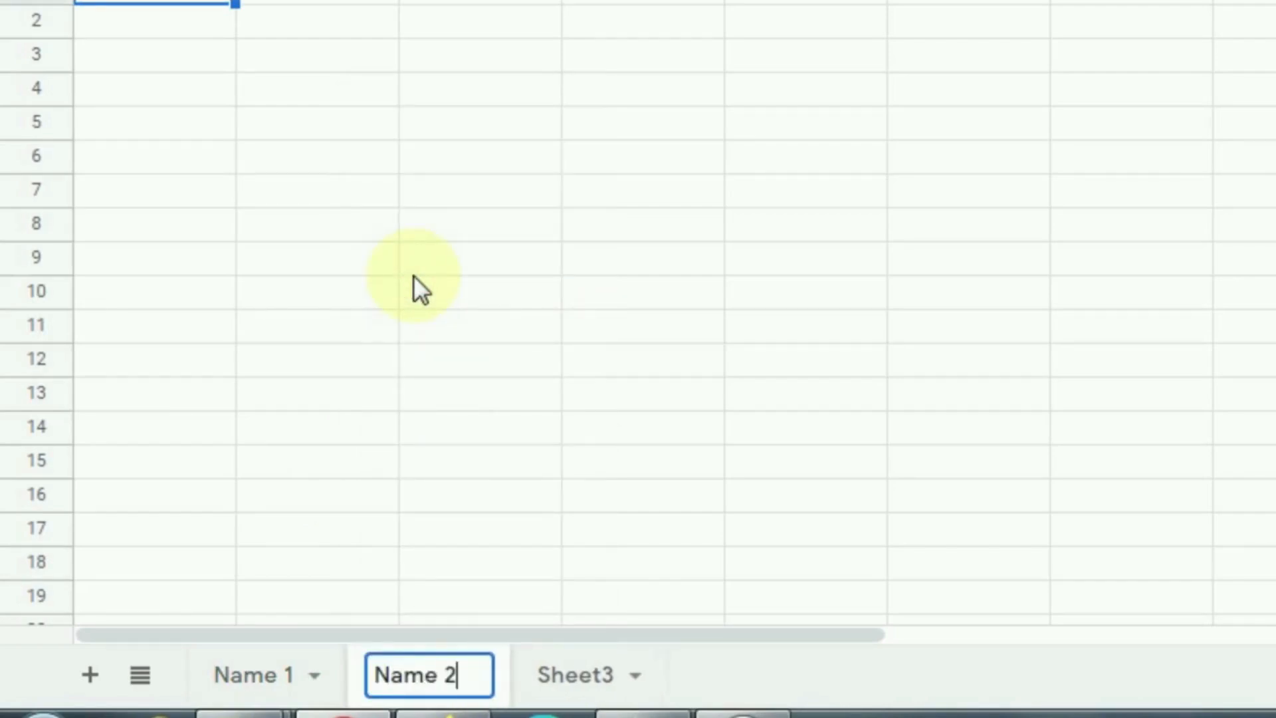
pyautogui.click(409, 432)
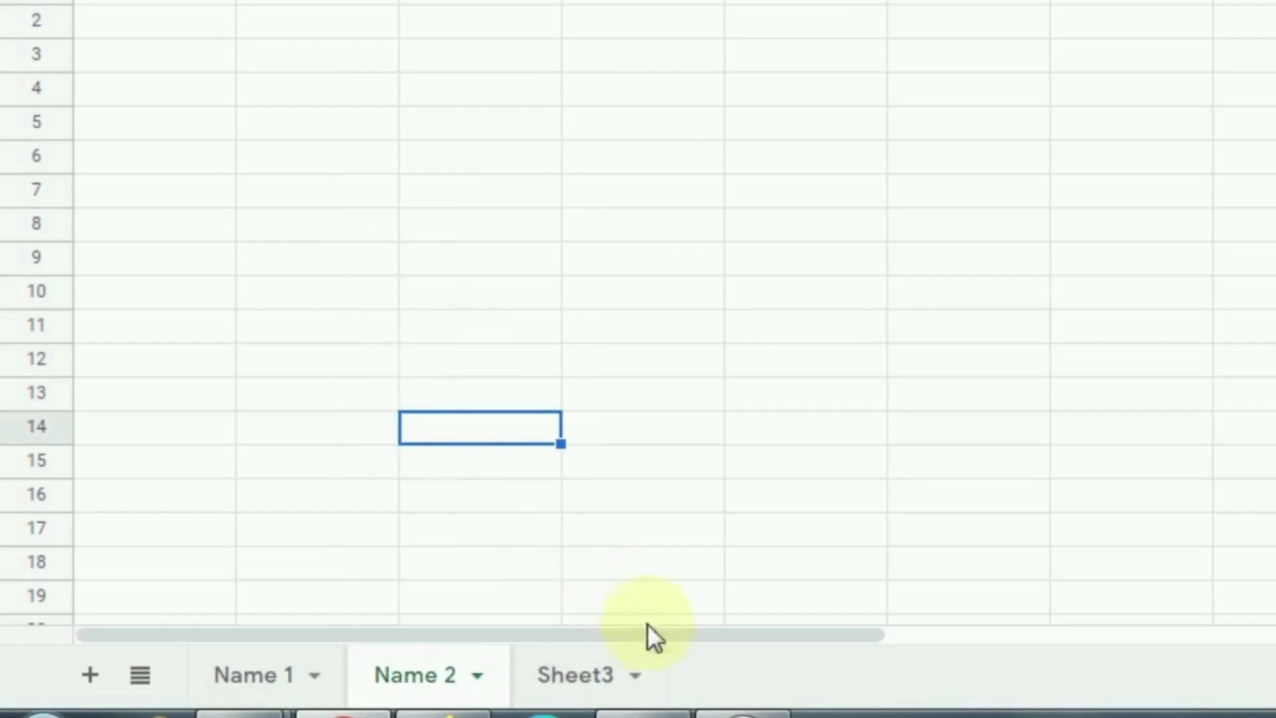
# Step: Rename Sheet3 to 'Name 3'
pyautogui.click(638, 691)
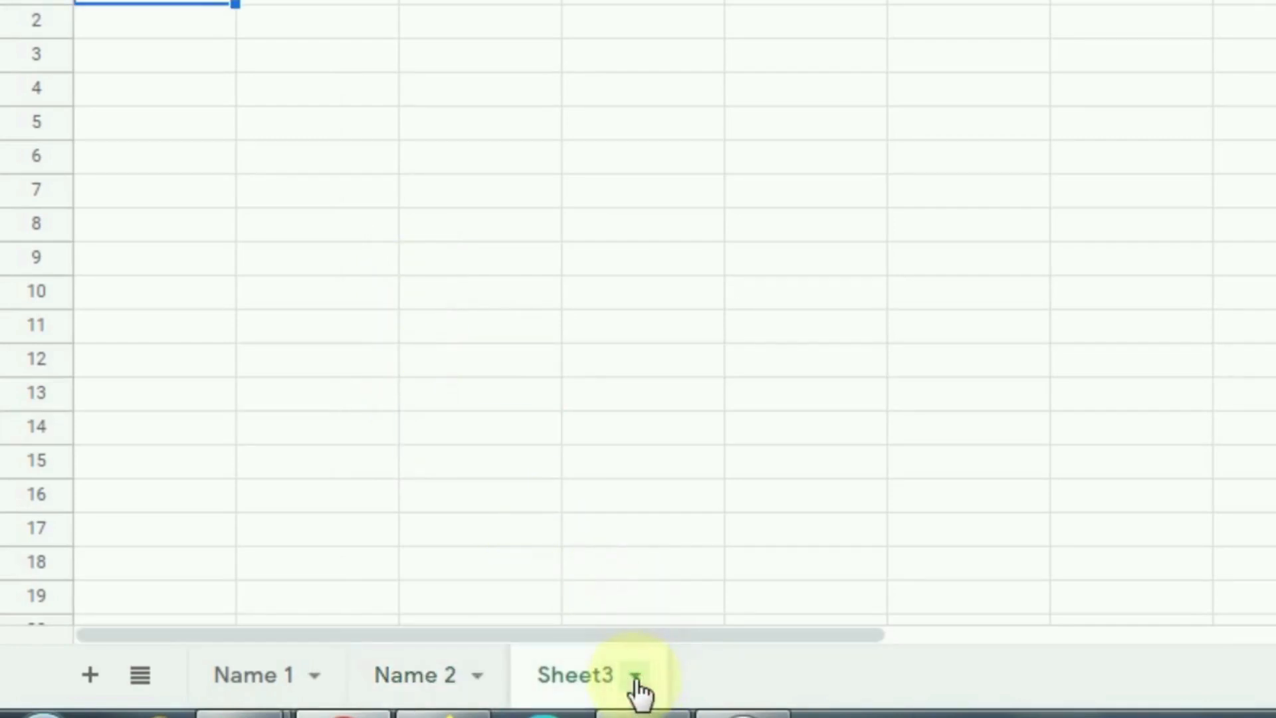
pyautogui.click(636, 682)
pyautogui.click(585, 276)
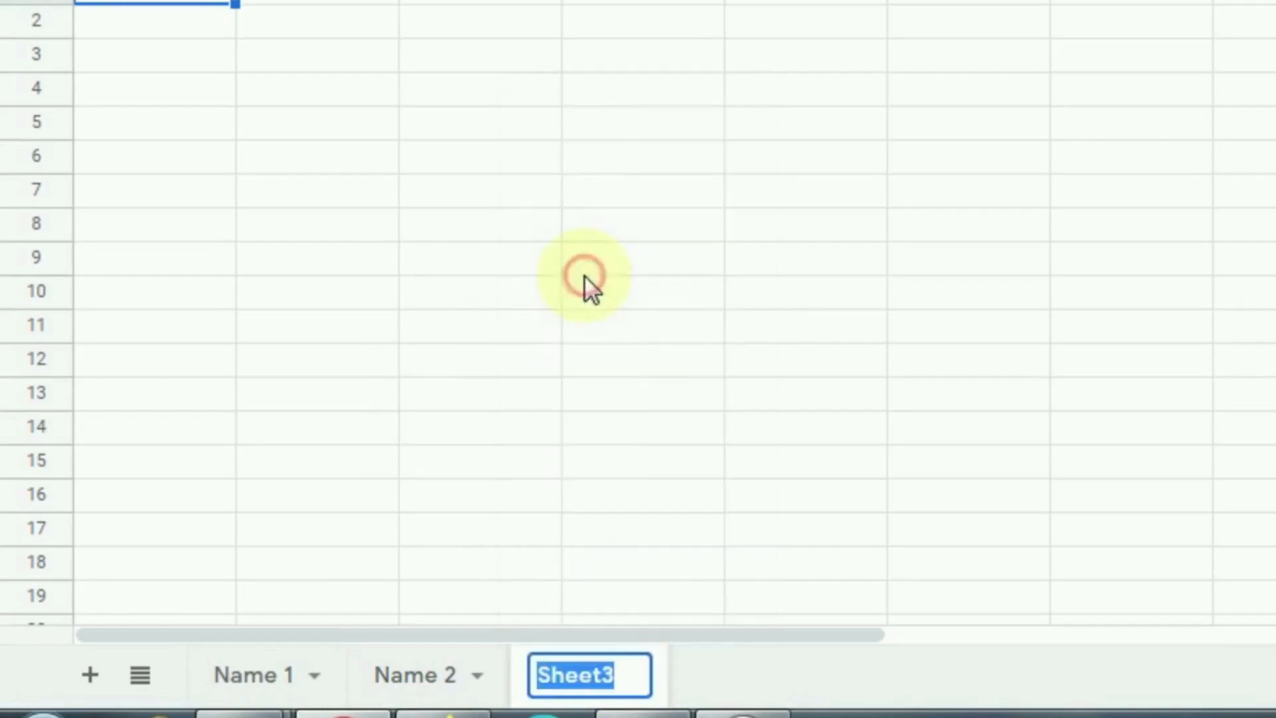
pyautogui.write('Name ')
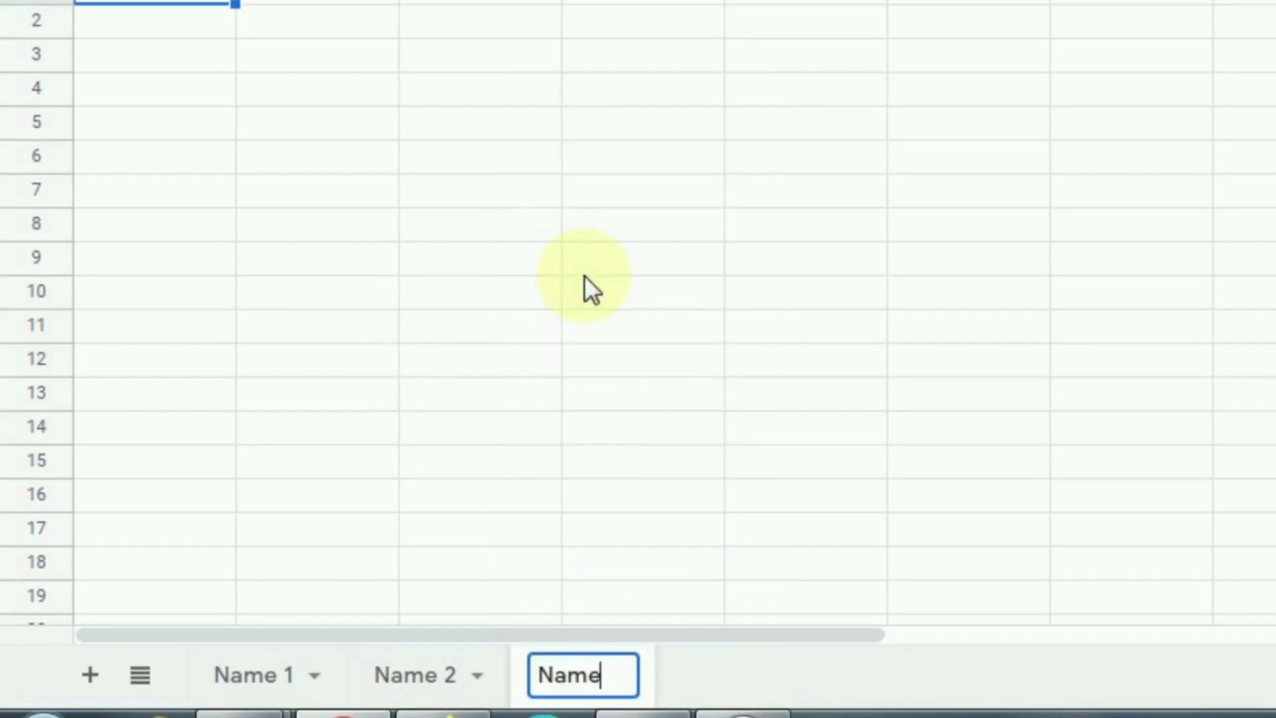
pyautogui.write('3')
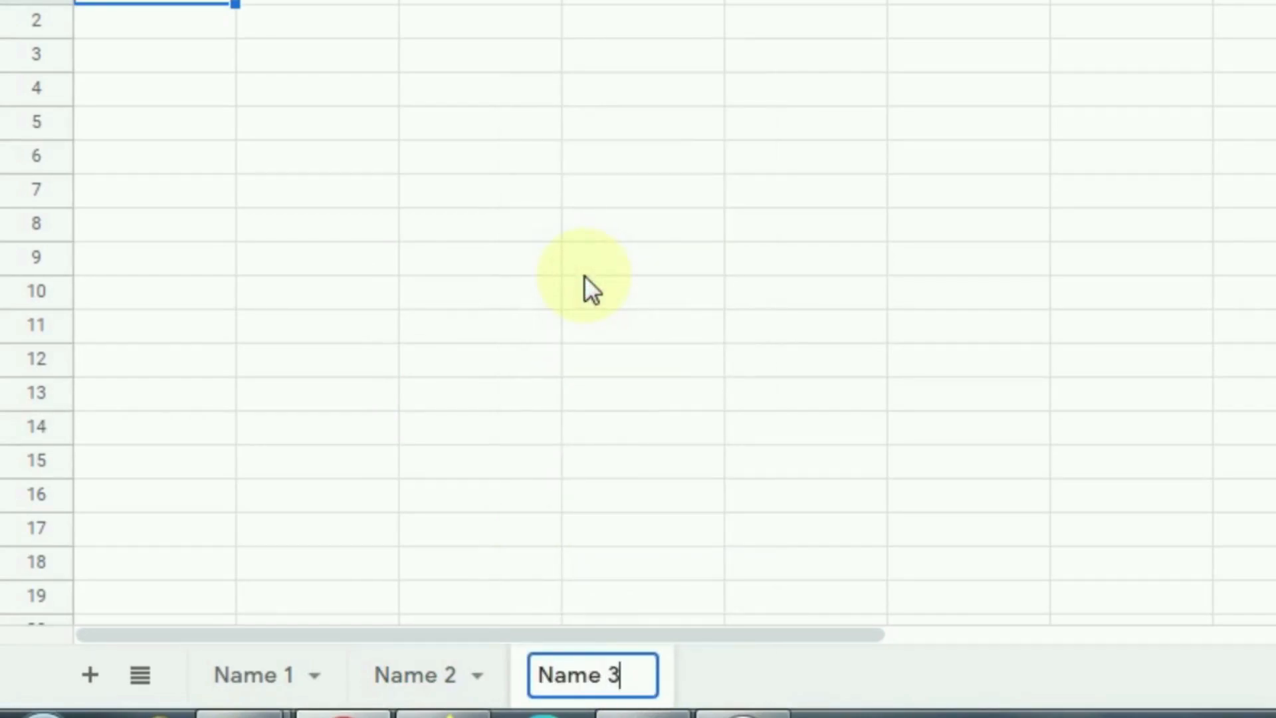
pyautogui.click(584, 266)
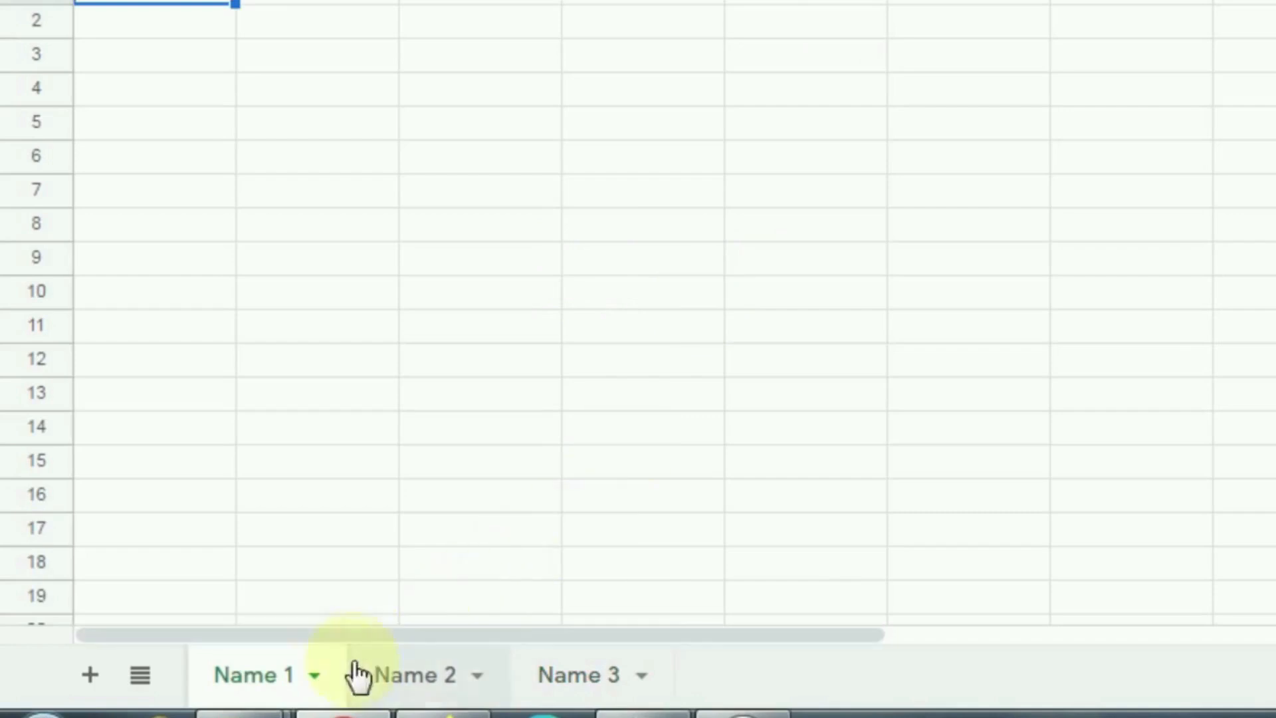
# Step: Delete the Name 3 sheet from its tab menu and confirm with OK
pyautogui.click(314, 677)
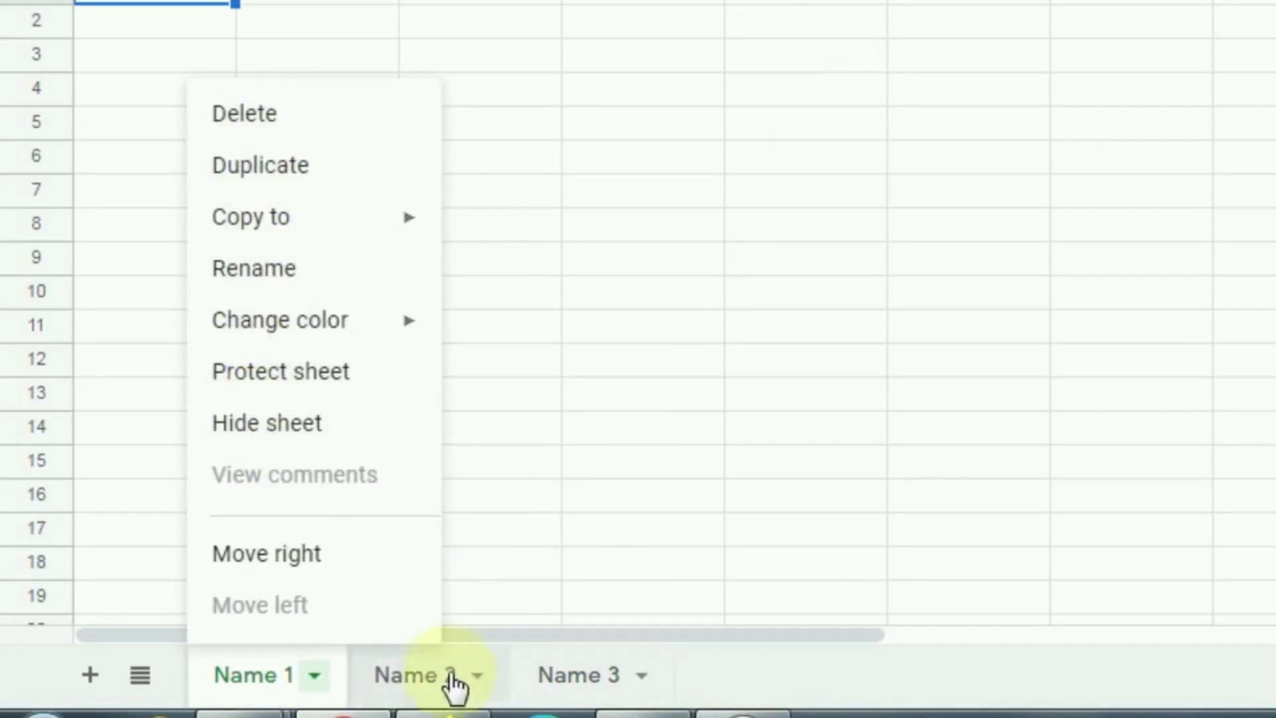
pyautogui.click(480, 677)
pyautogui.click(479, 677)
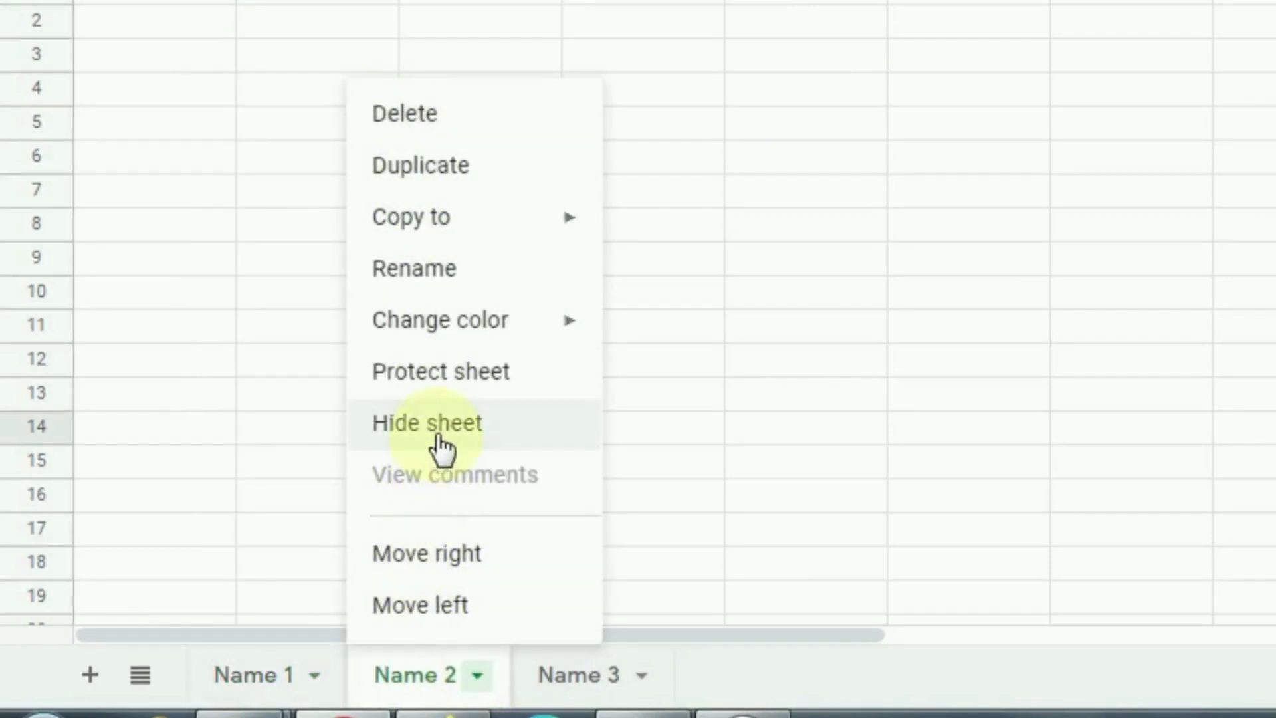
pyautogui.click(643, 676)
pyautogui.click(643, 676)
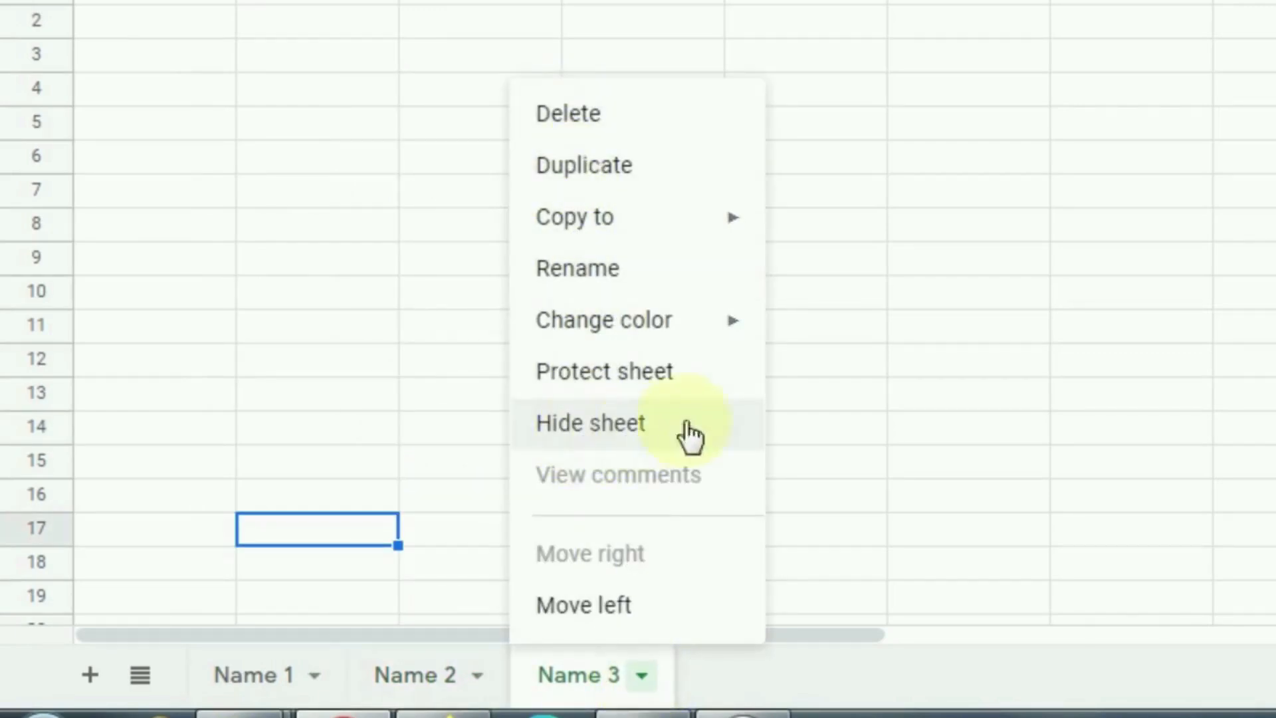
pyautogui.click(855, 399)
pyautogui.click(641, 676)
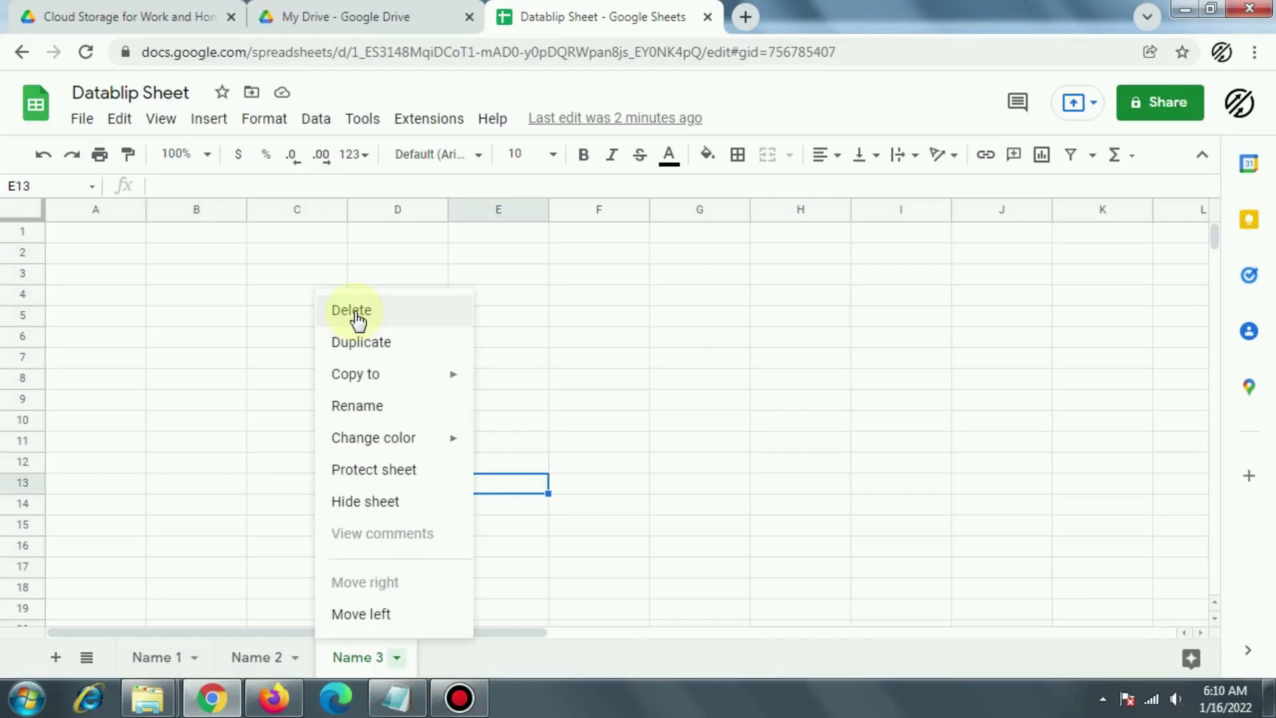
pyautogui.click(576, 120)
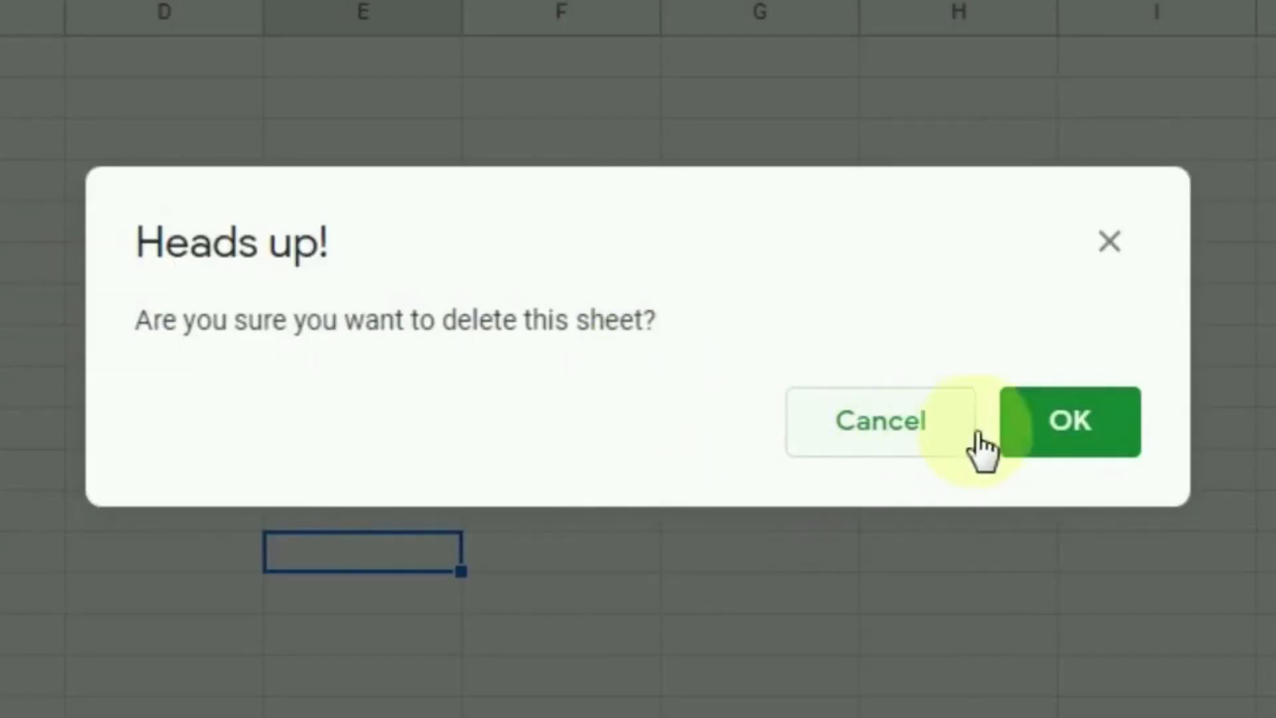
pyautogui.click(1073, 428)
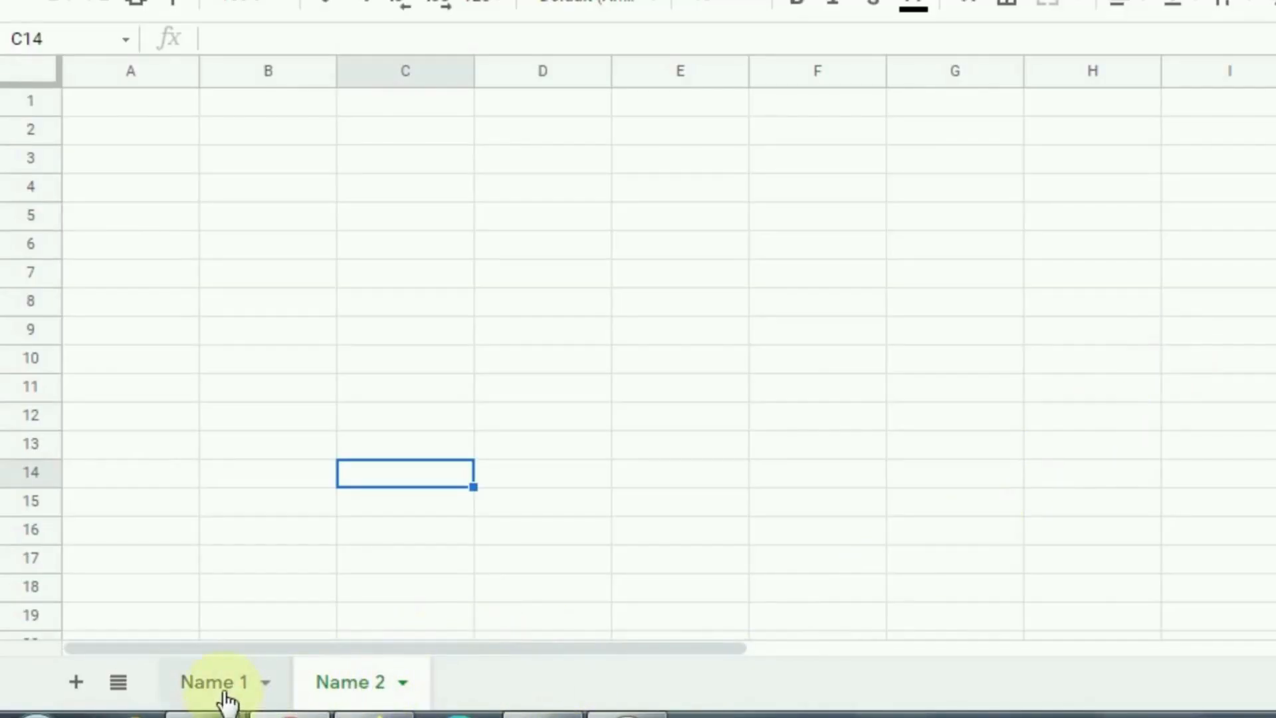
# Step: Hide the Name 2 sheet, then restore it via View > Hidden sheets
pyautogui.click(404, 683)
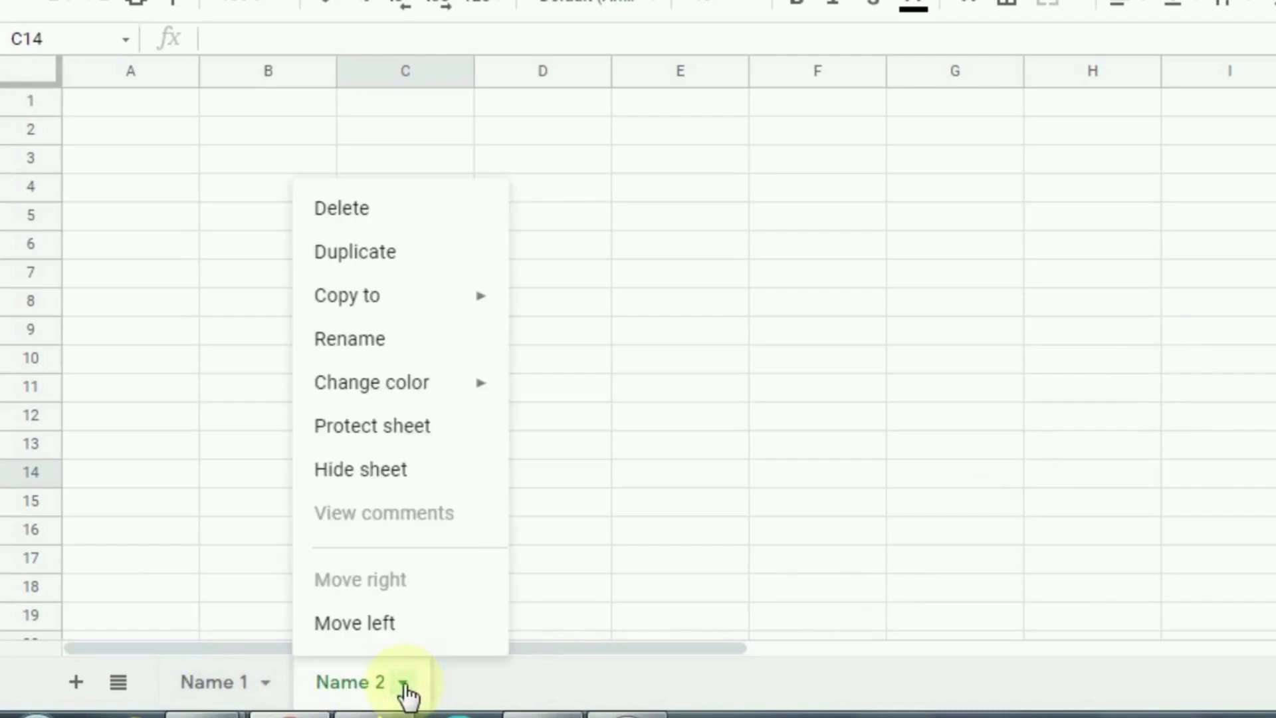
pyautogui.click(358, 477)
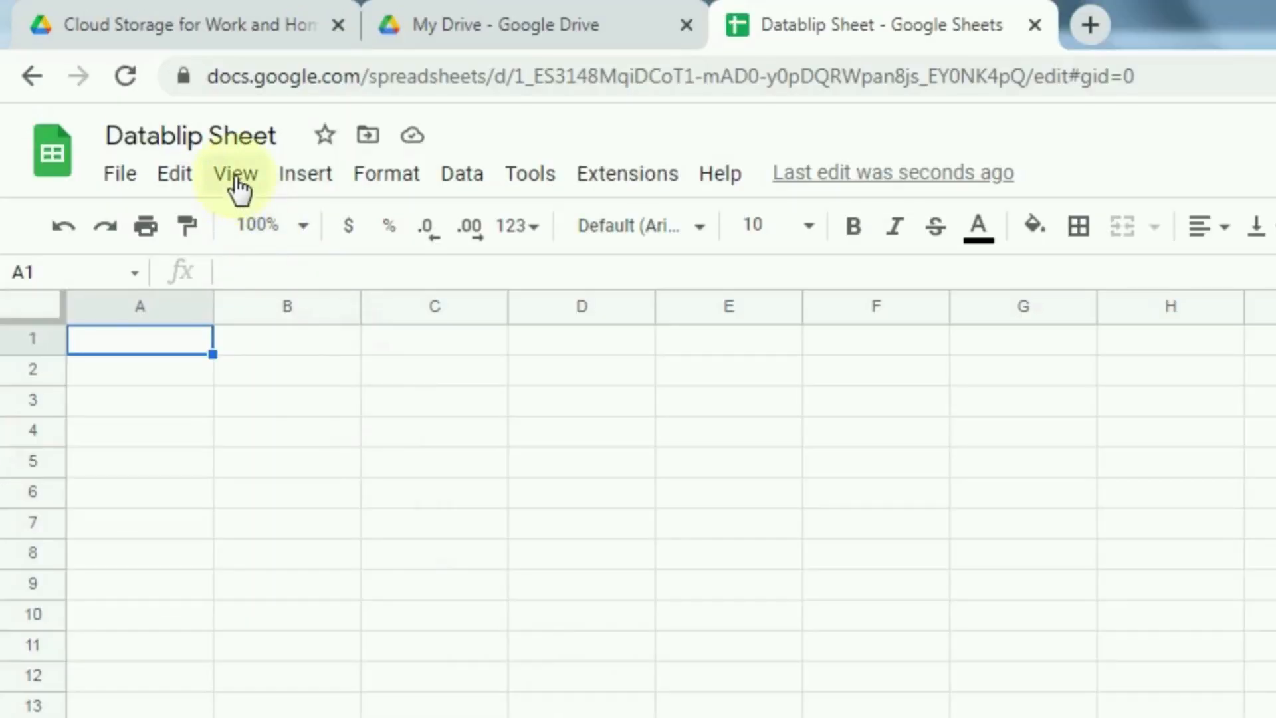
pyautogui.click(236, 174)
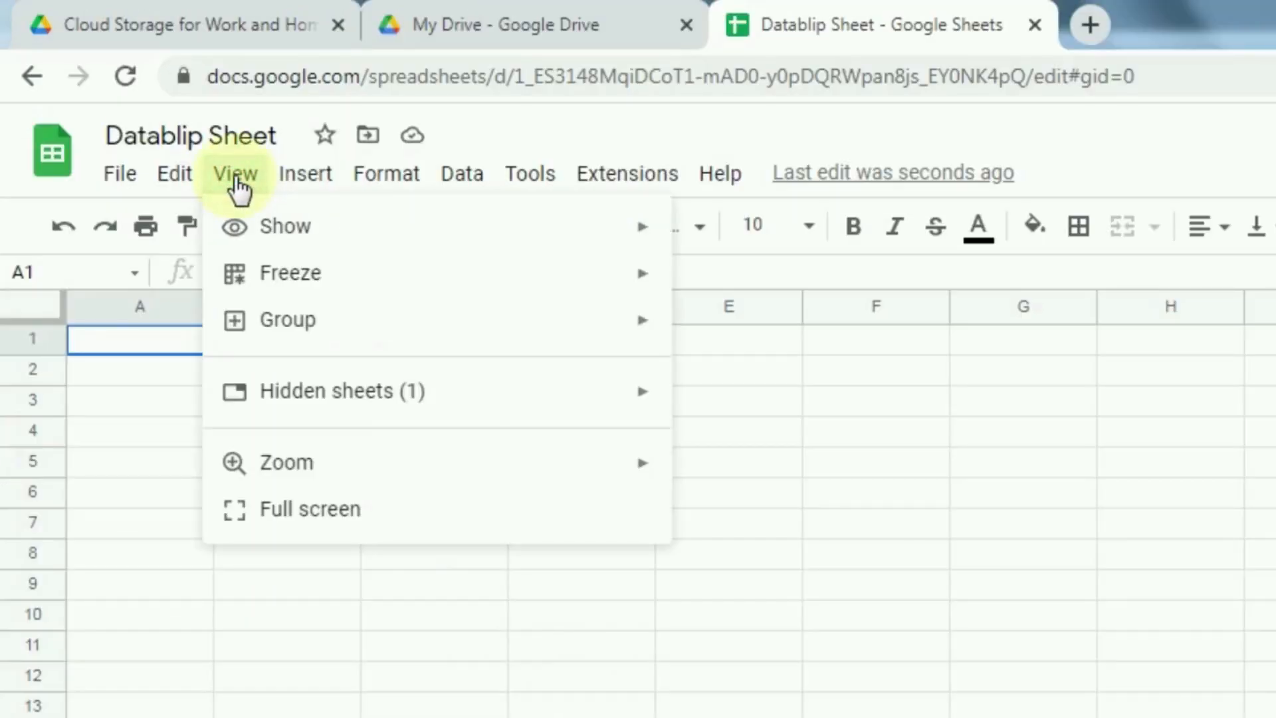
pyautogui.moveTo(395, 401)
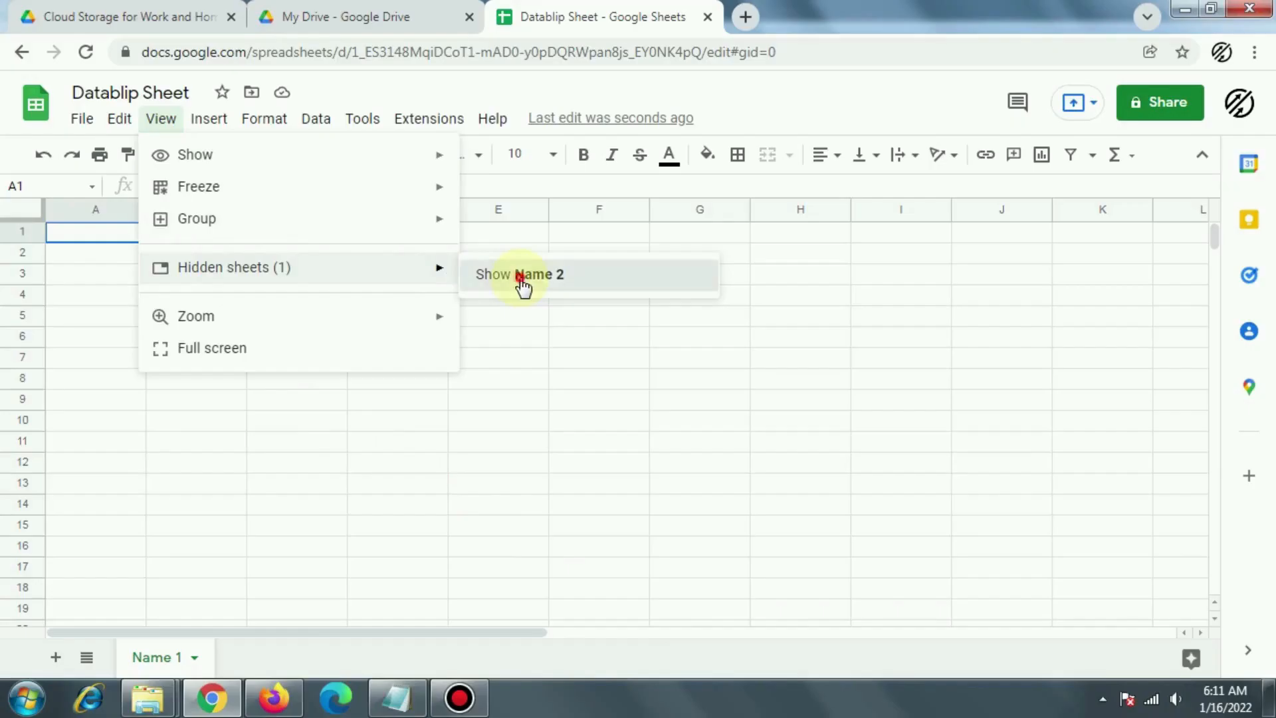
pyautogui.click(757, 425)
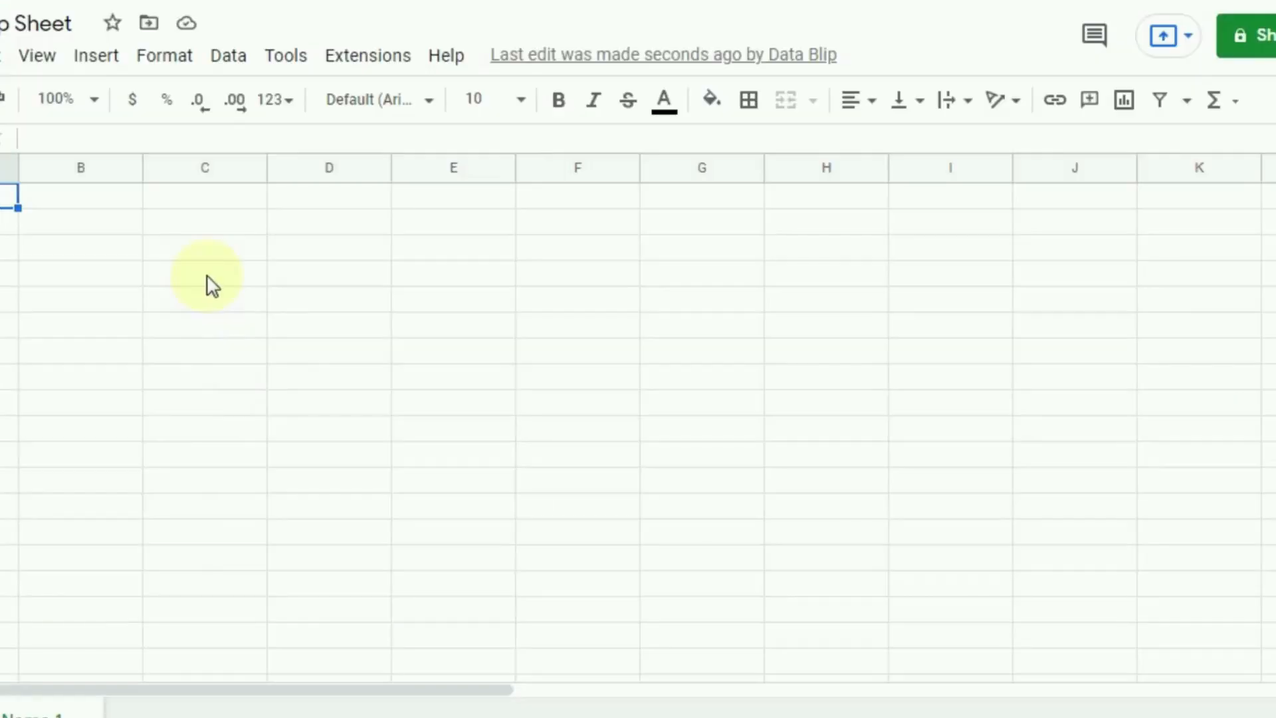
# Step: Add the note 'Insert any note here' to cell C5, then select cell E6
pyautogui.click(296, 300)
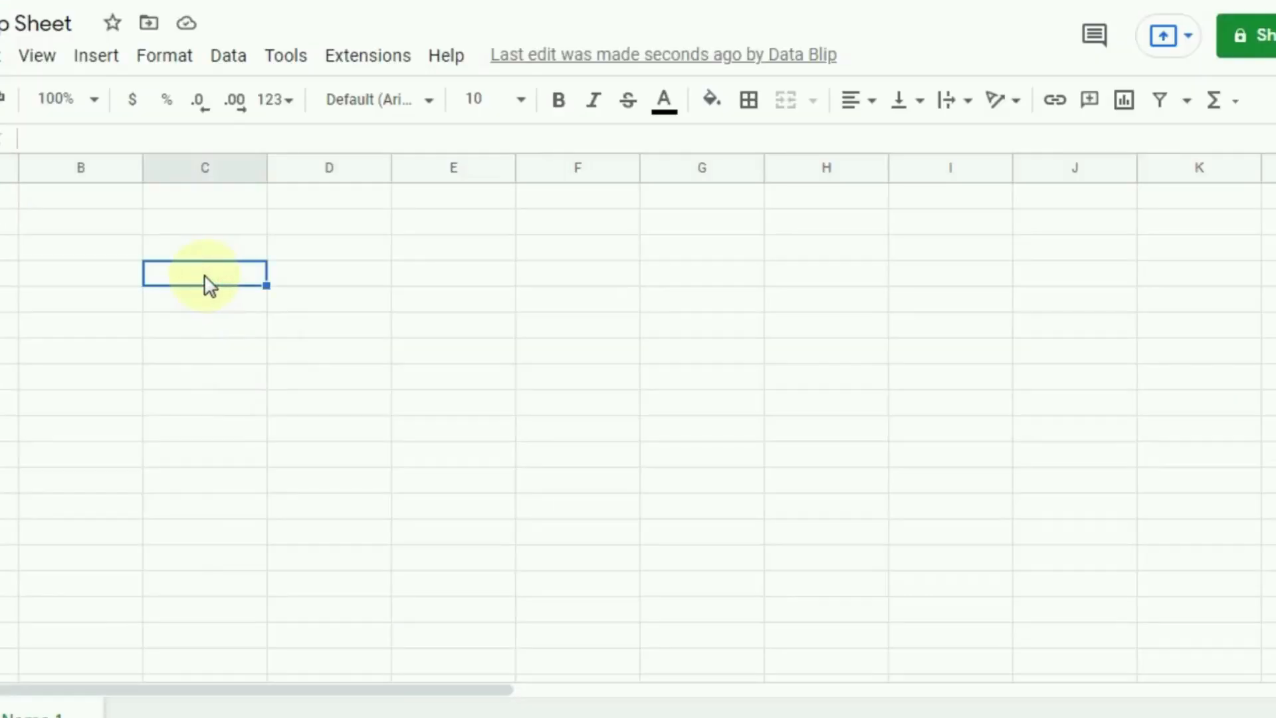
pyautogui.rightClick(207, 284)
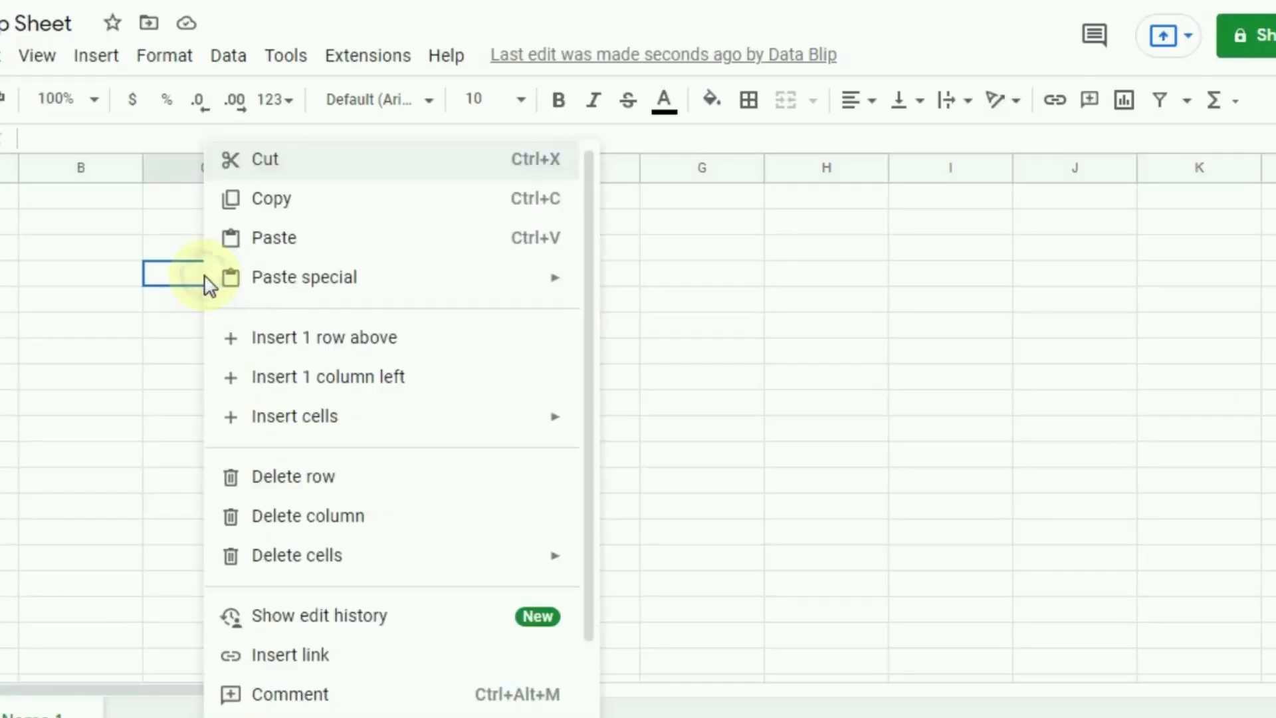
pyautogui.scroll(-2, 359, 664)
pyautogui.click(349, 630)
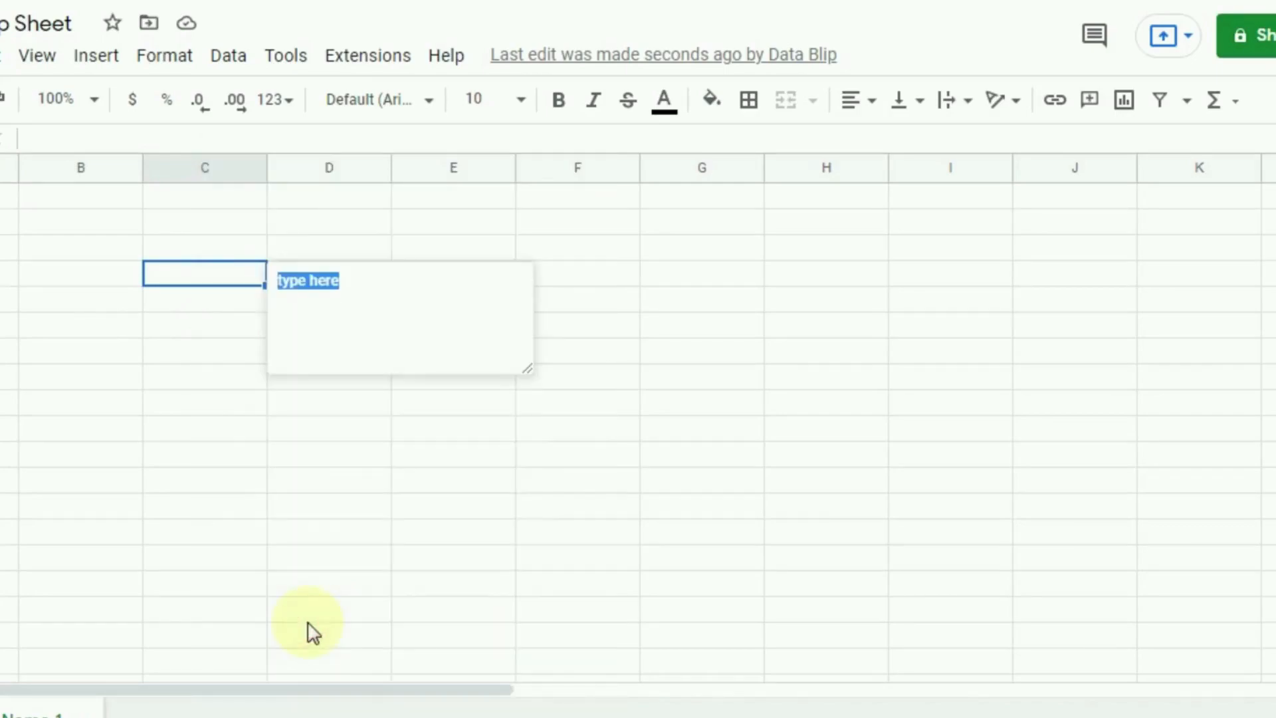
pyautogui.write('In')
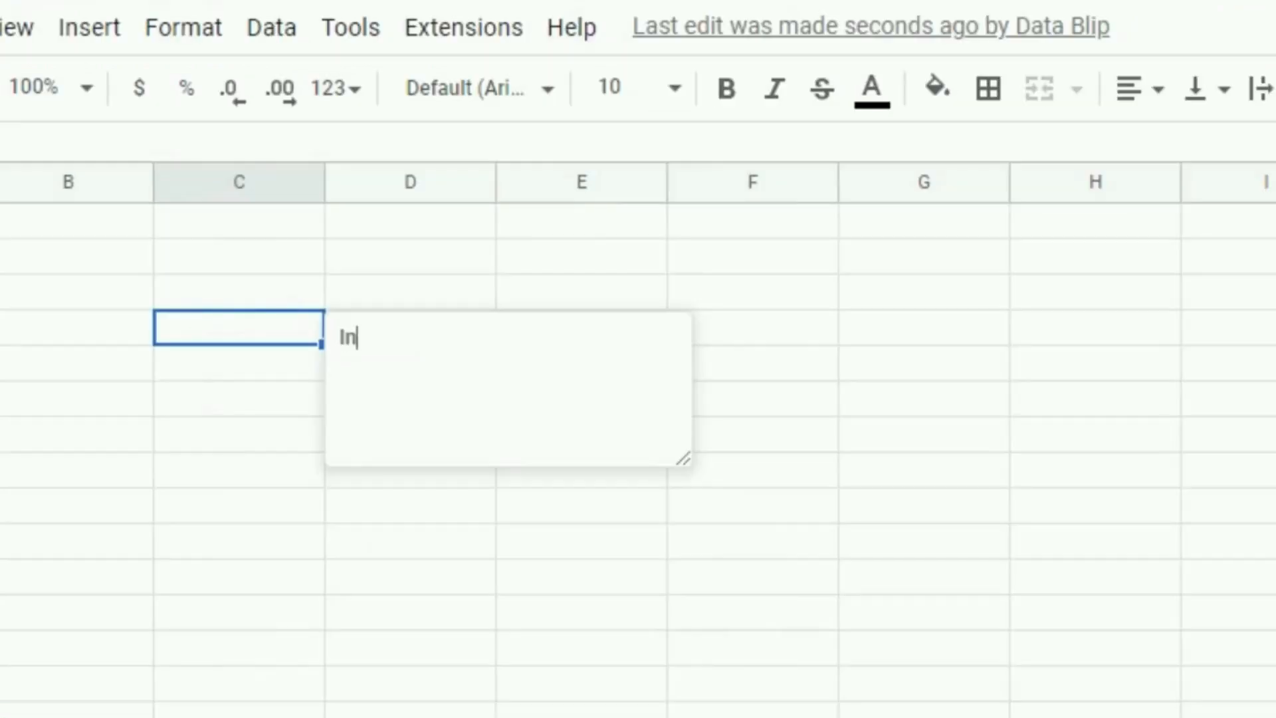
pyautogui.write('sert an')
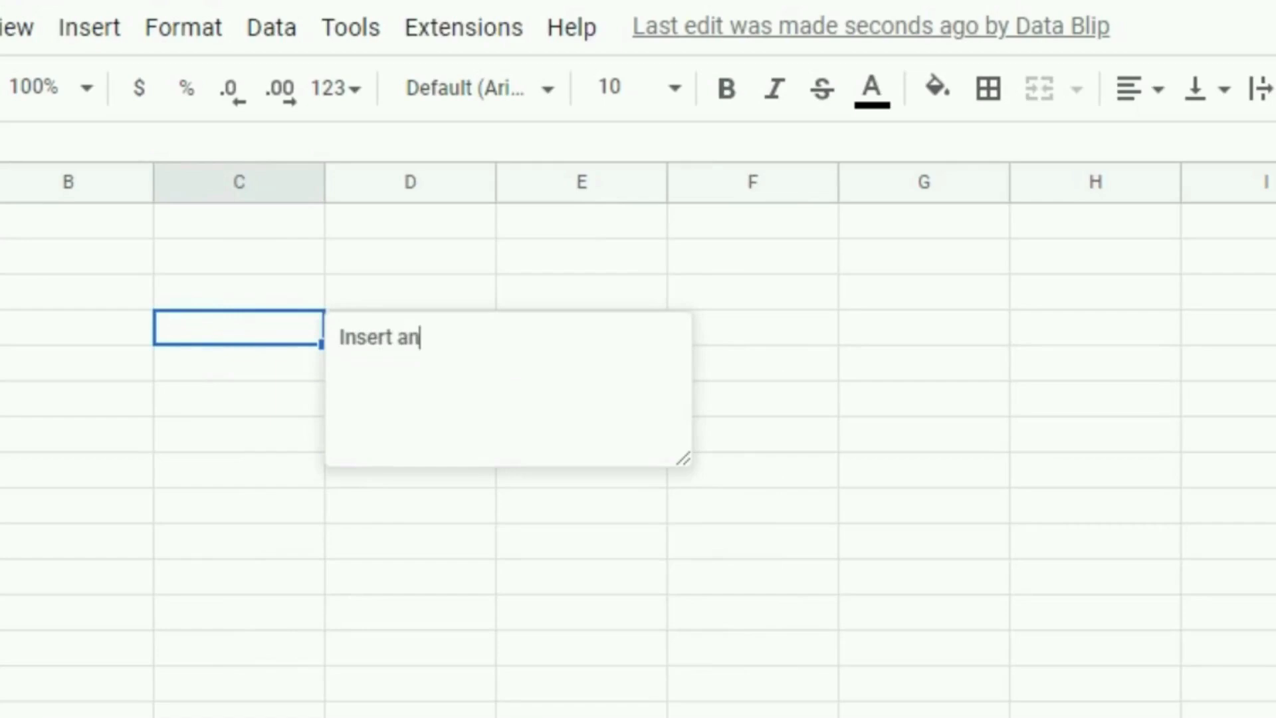
pyautogui.write('y note here')
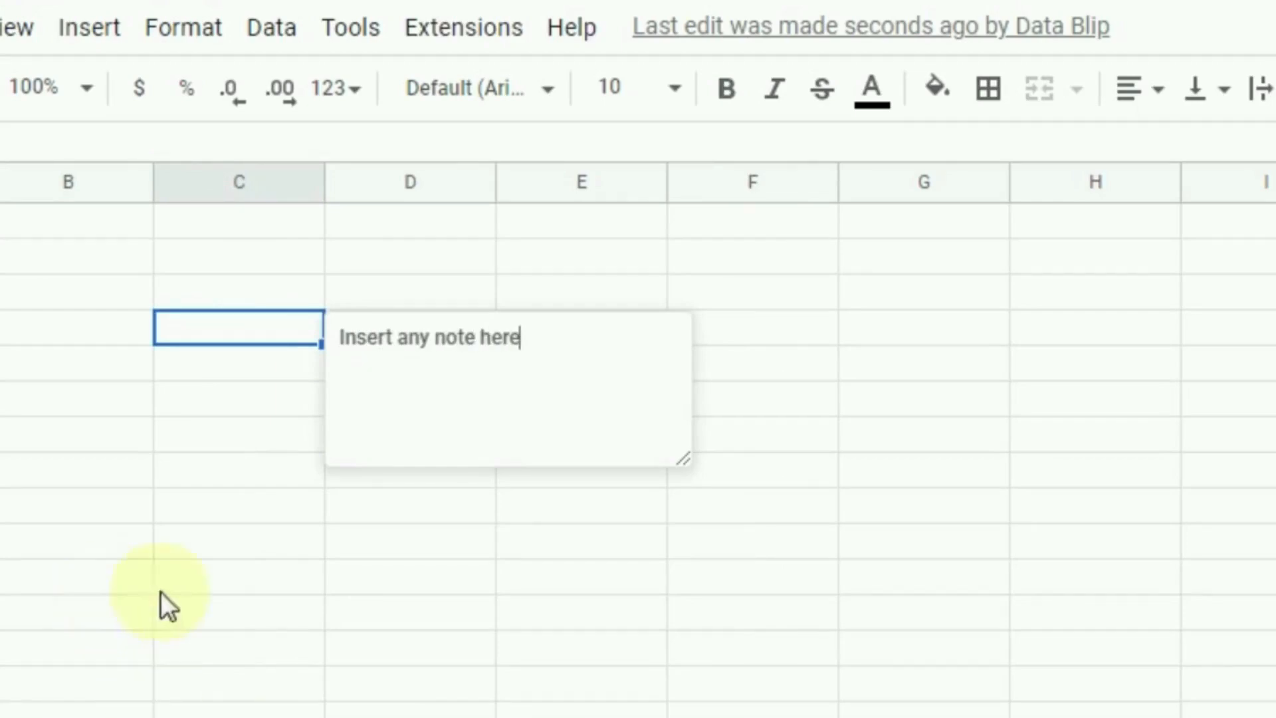
pyautogui.click(223, 590)
pyautogui.moveTo(265, 328)
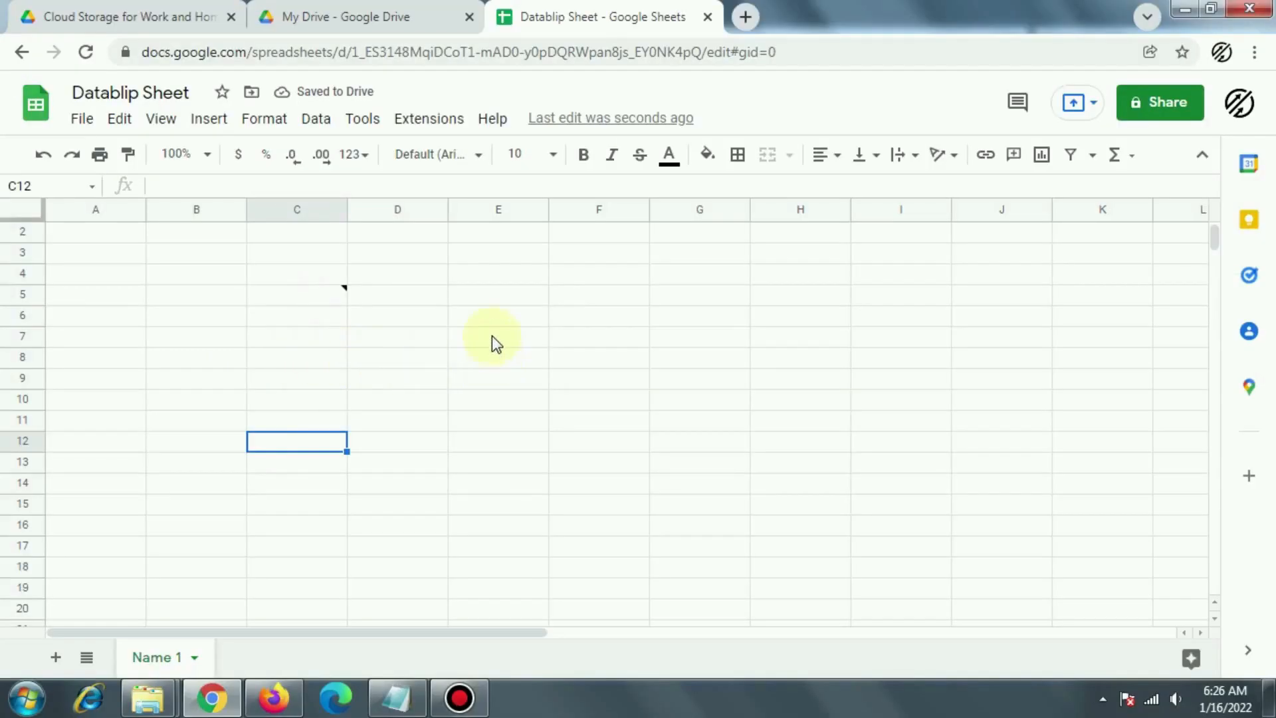
pyautogui.click(500, 318)
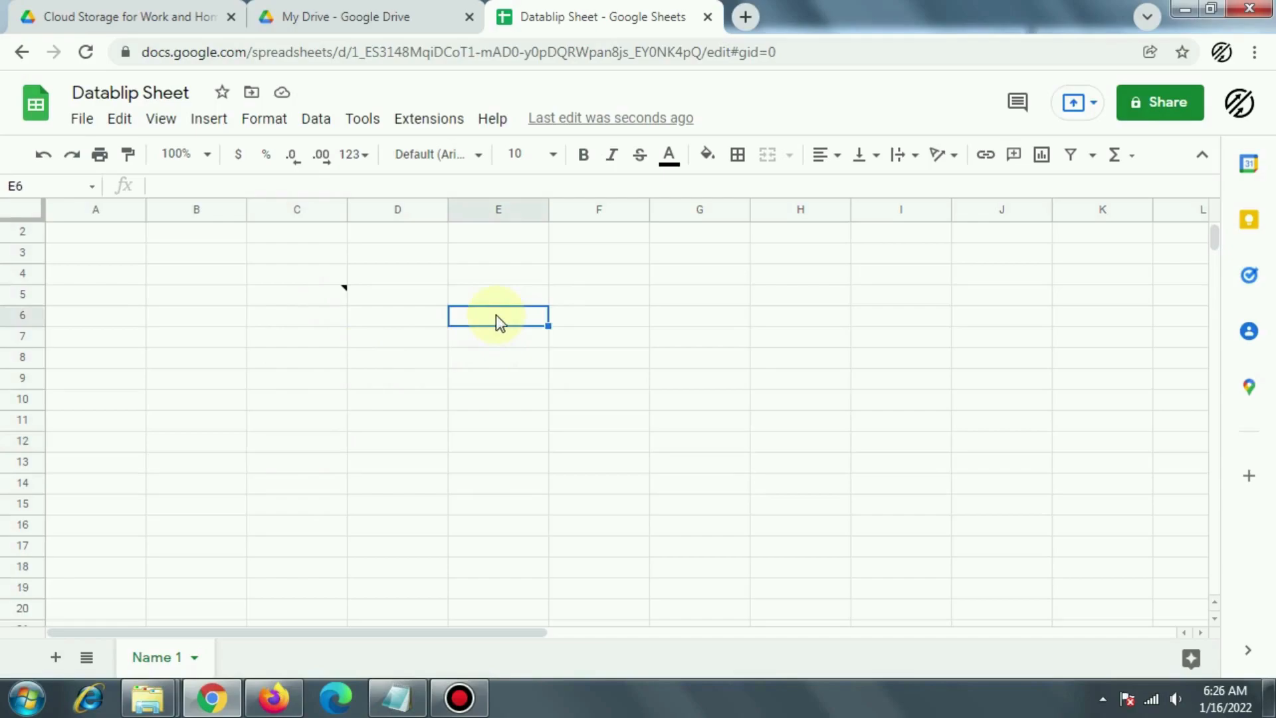
# Step: Post the comment 'Insert any comment here' on cell E6
pyautogui.rightClick(495, 315)
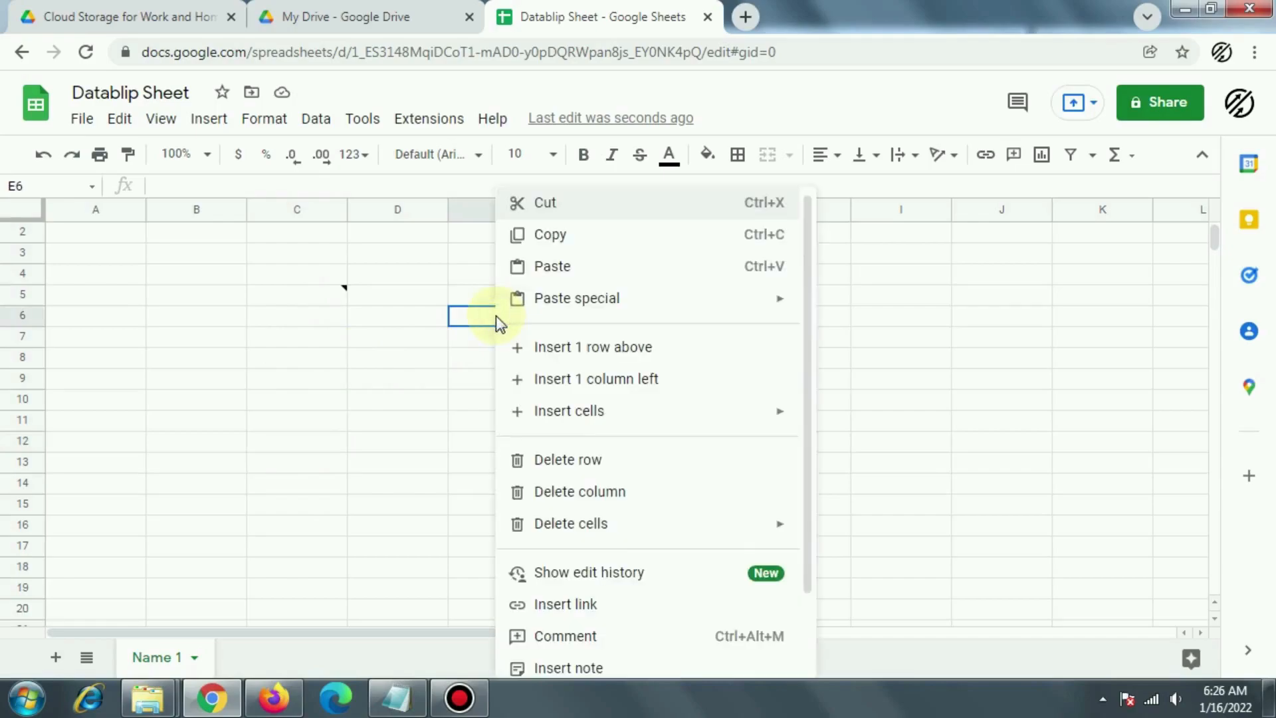
pyautogui.click(569, 652)
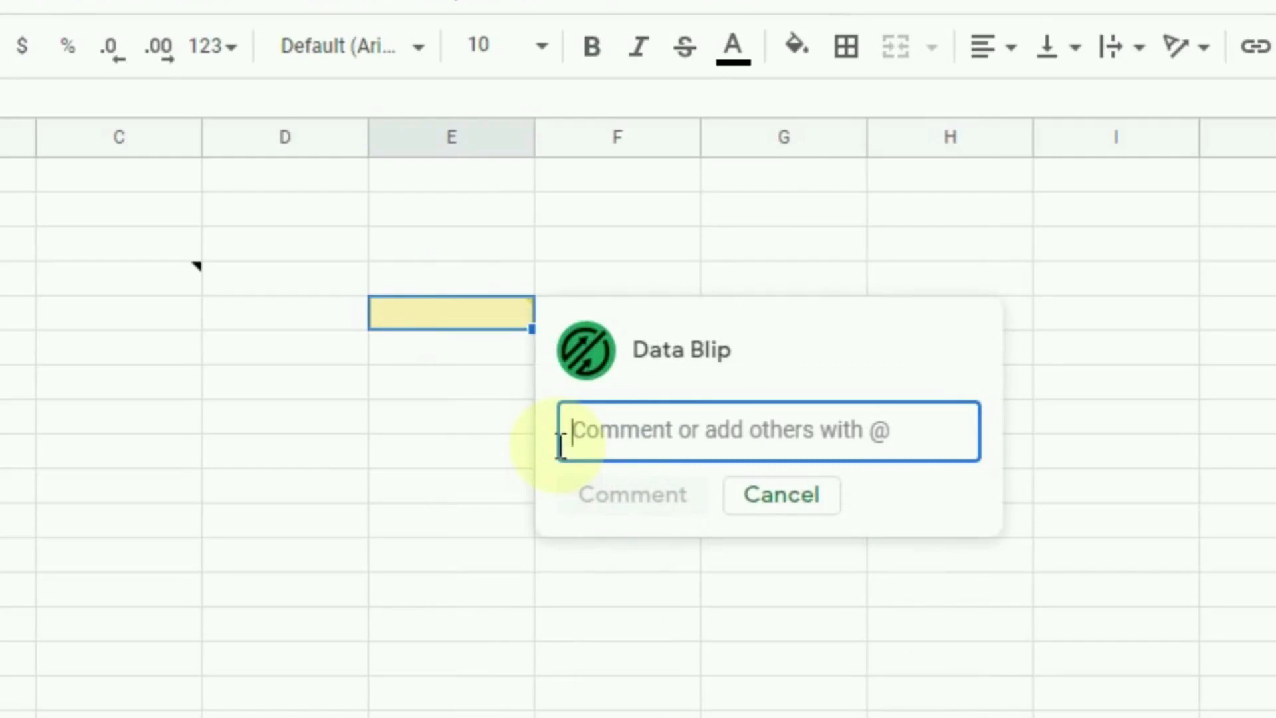
pyautogui.write('Insert any comment here')
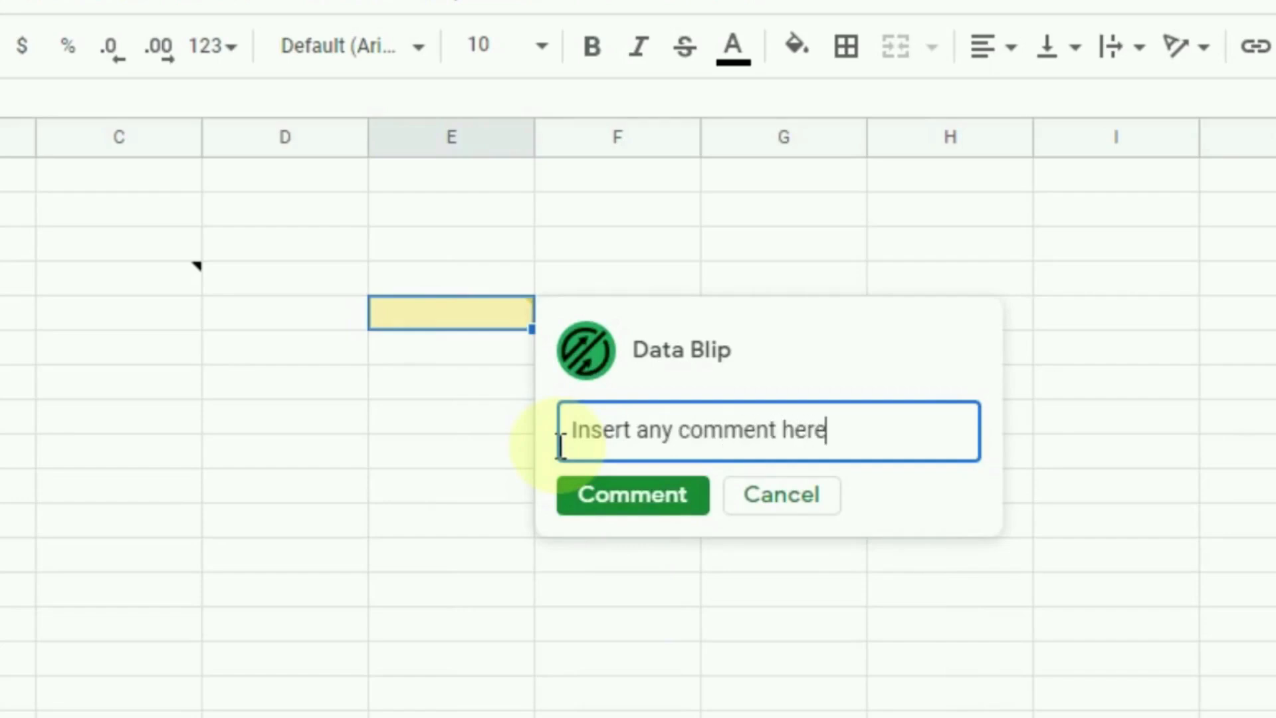
pyautogui.click(630, 505)
pyautogui.click(615, 513)
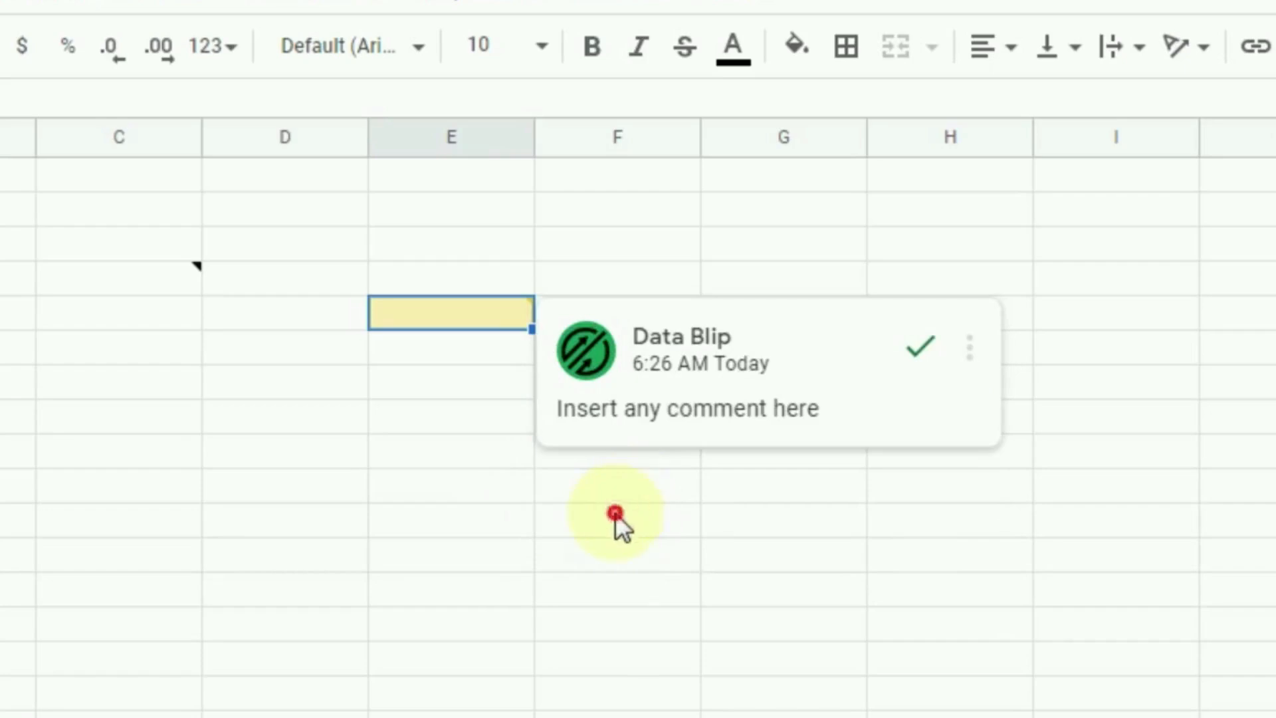
# Step: Select cell C5, which holds the note, and bring up its context menu
pyautogui.moveTo(496, 303)
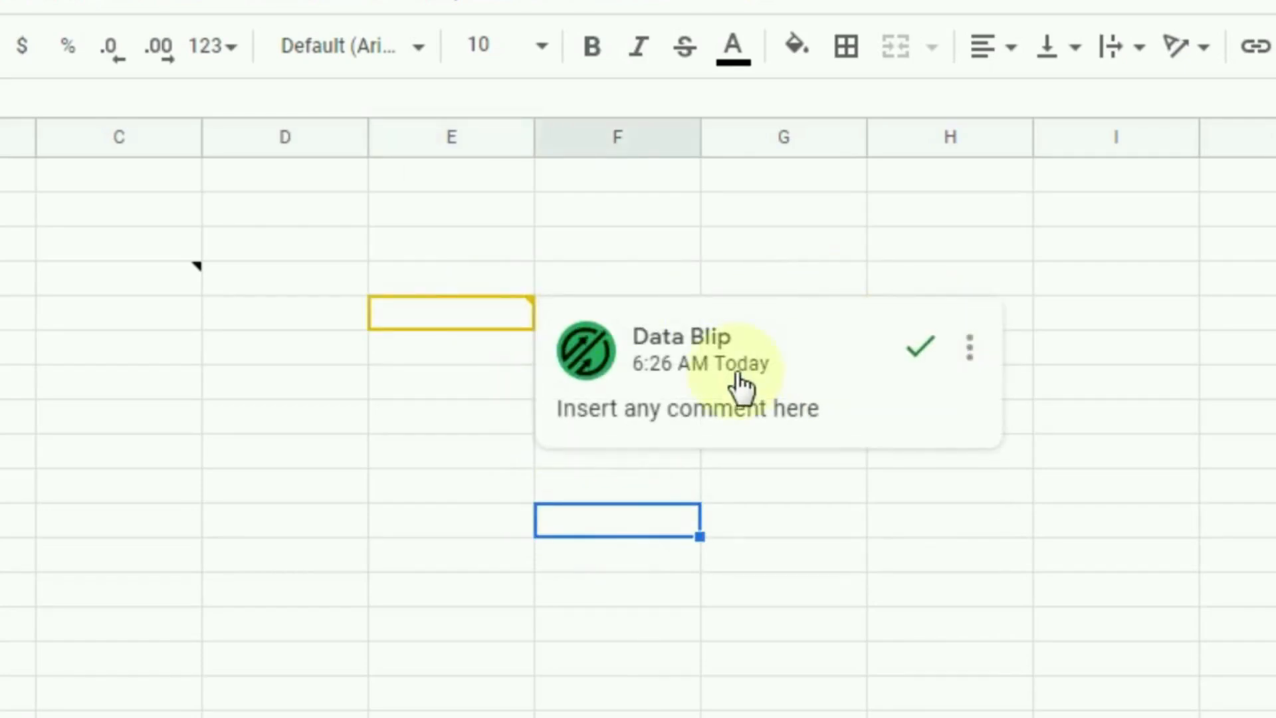
pyautogui.moveTo(174, 299)
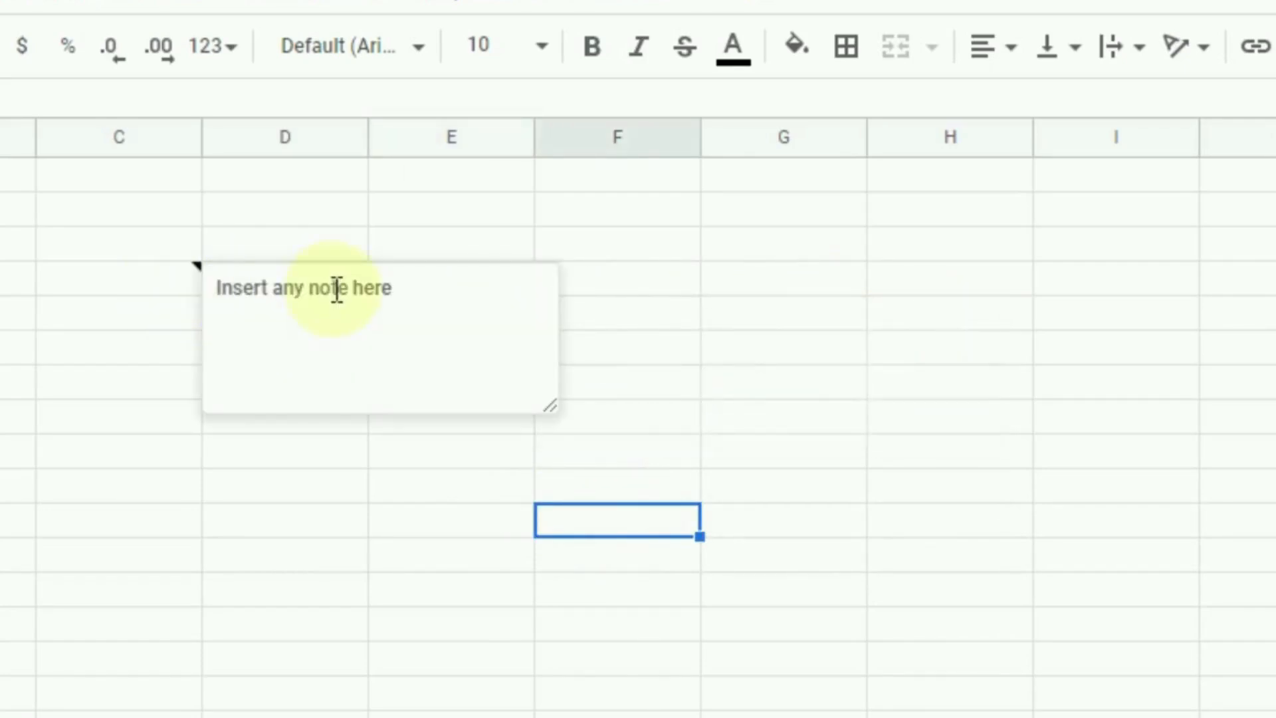
pyautogui.moveTo(457, 325)
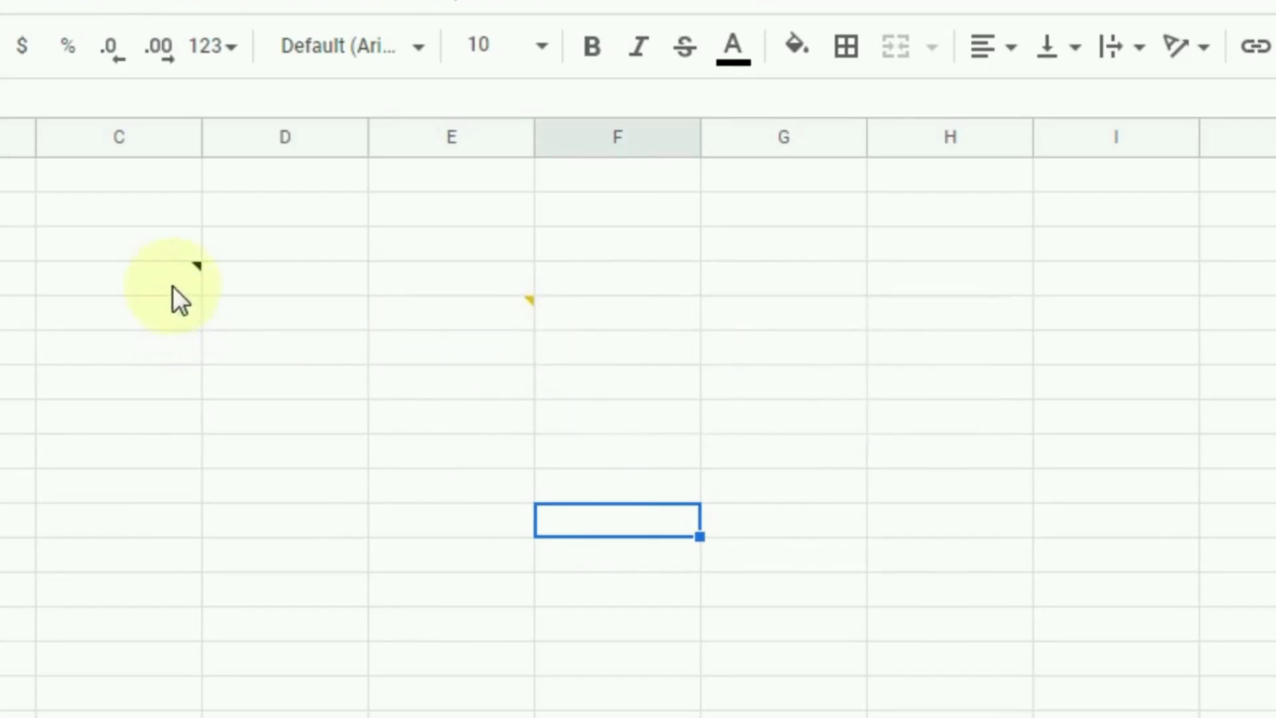
pyautogui.click(153, 279)
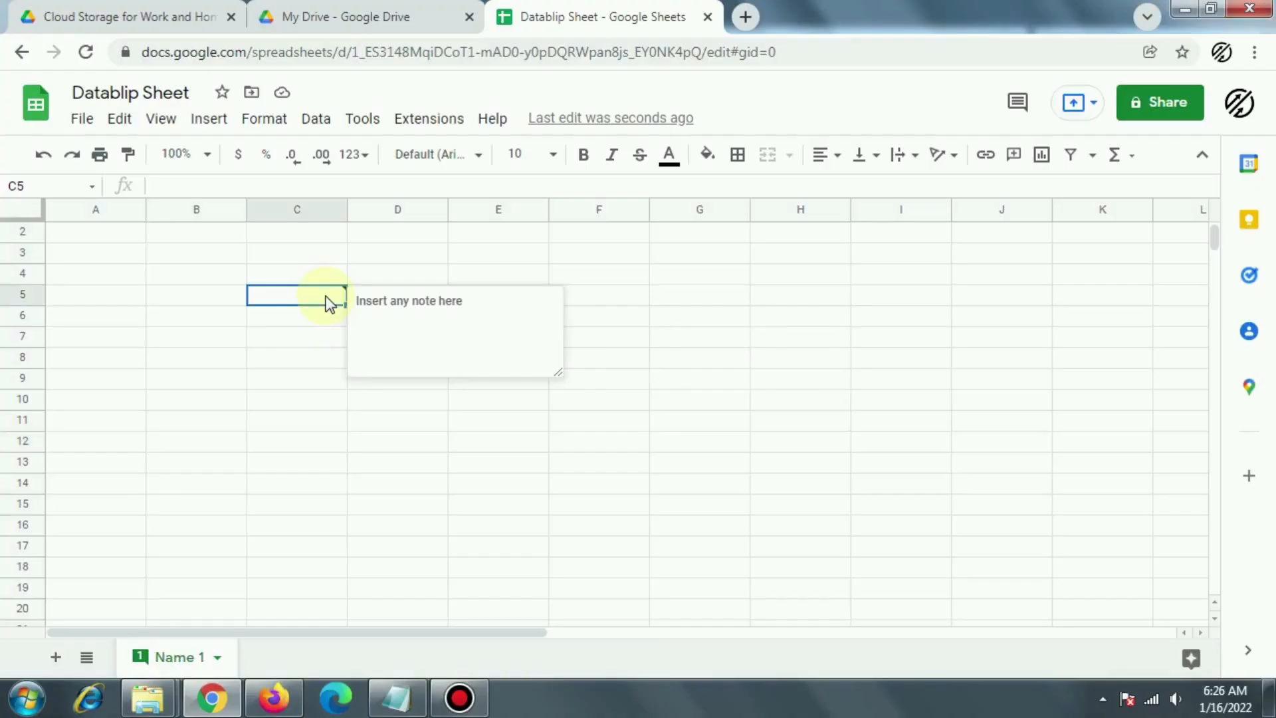
pyautogui.rightClick(168, 286)
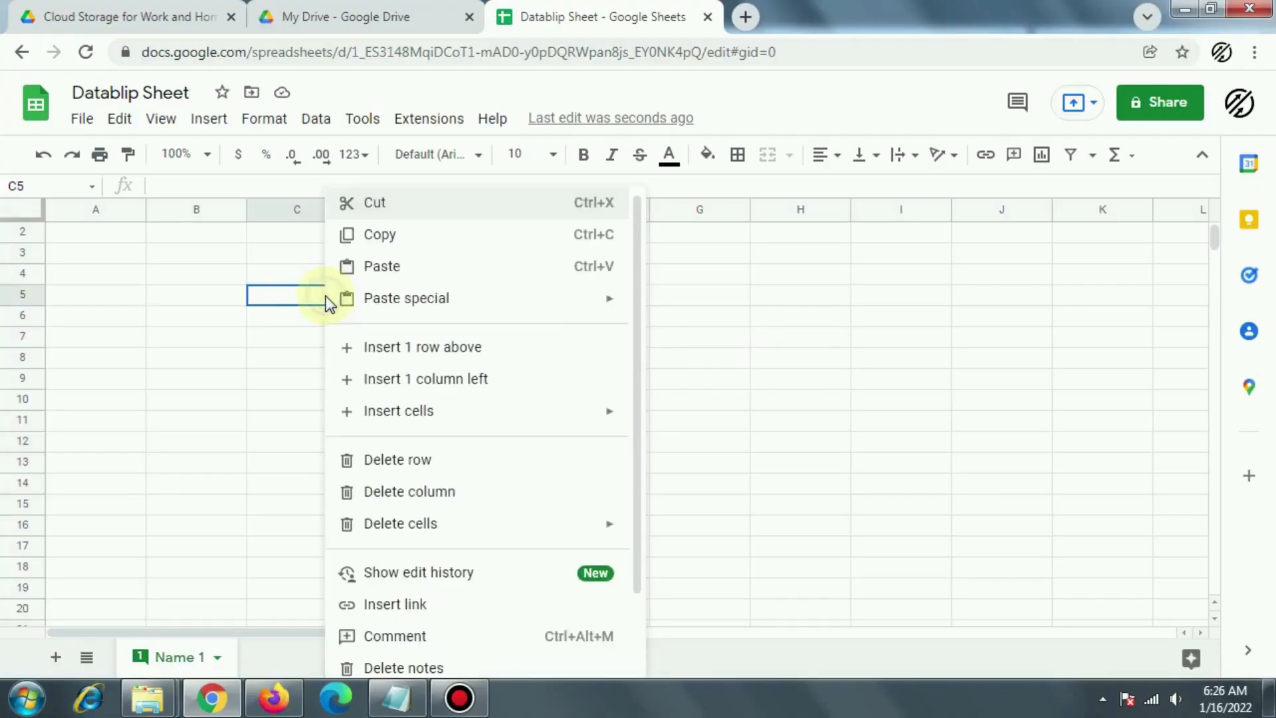
# Step: Delete the note from cell C5
pyautogui.scroll(-3, 425, 545)
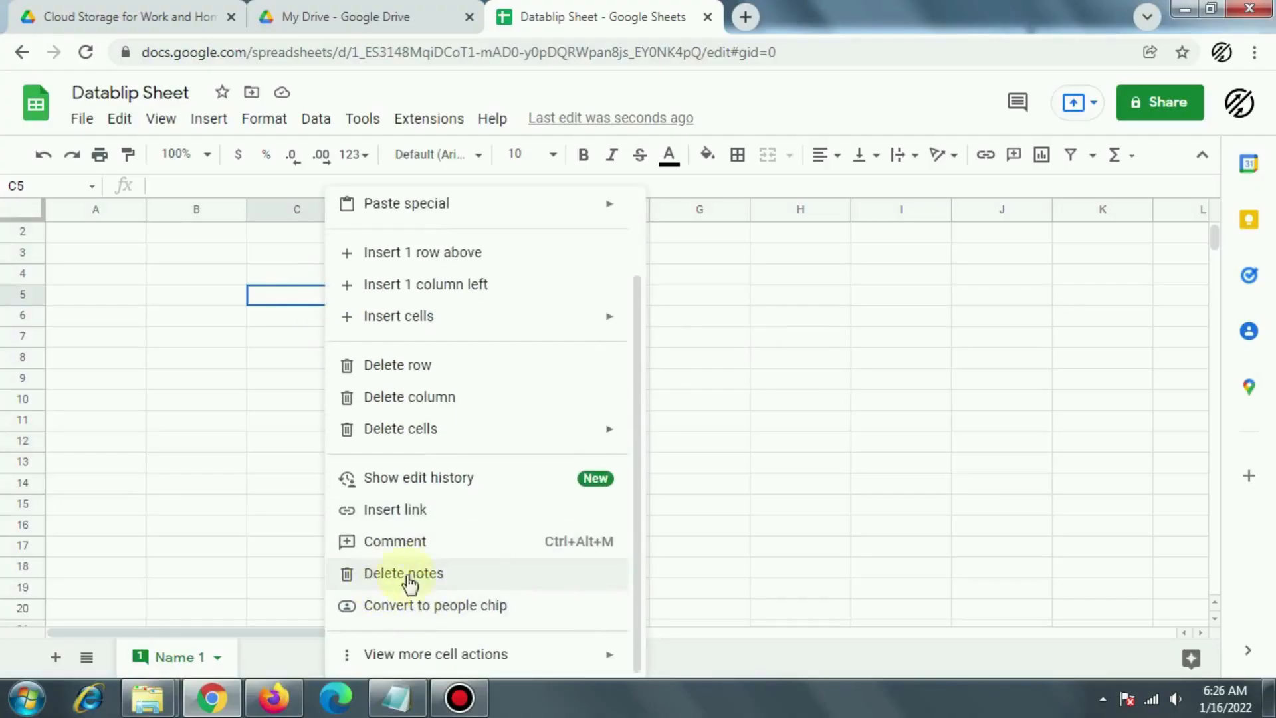
pyautogui.click(405, 576)
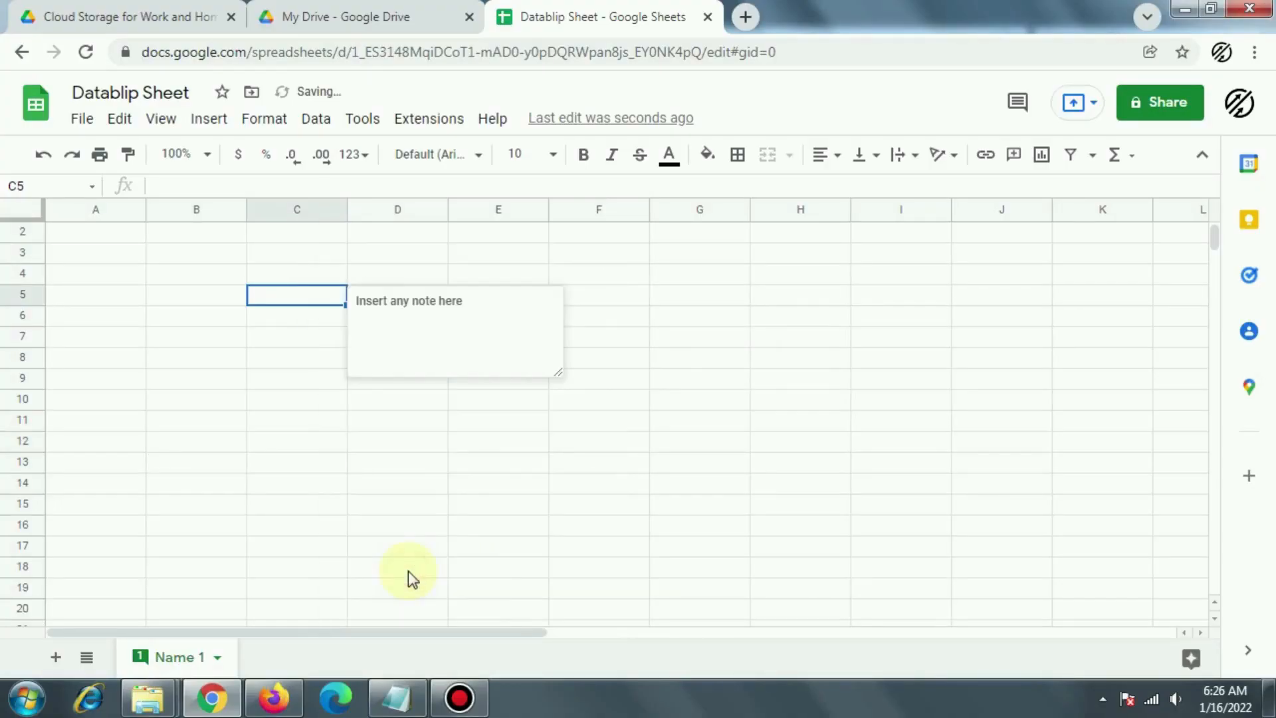
pyautogui.click(349, 498)
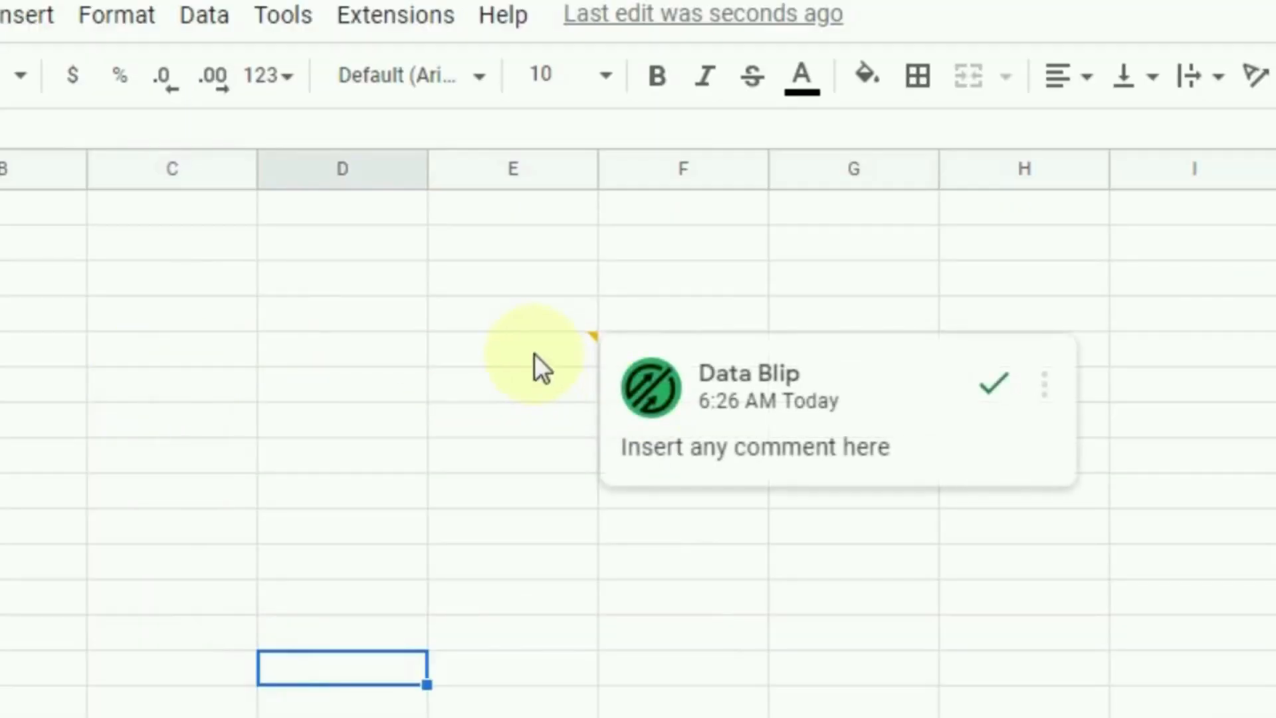
# Step: Delete the comment thread on cell E6 and confirm the deletion
pyautogui.click(509, 317)
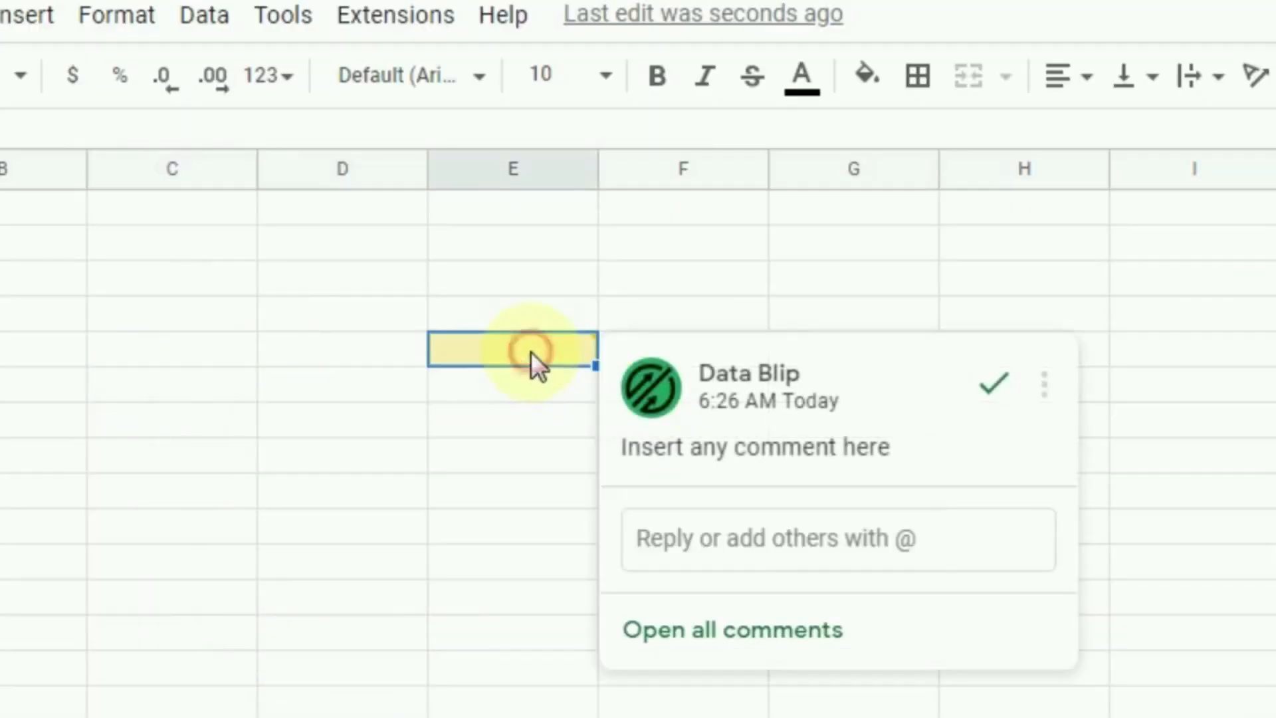
pyautogui.click(1046, 389)
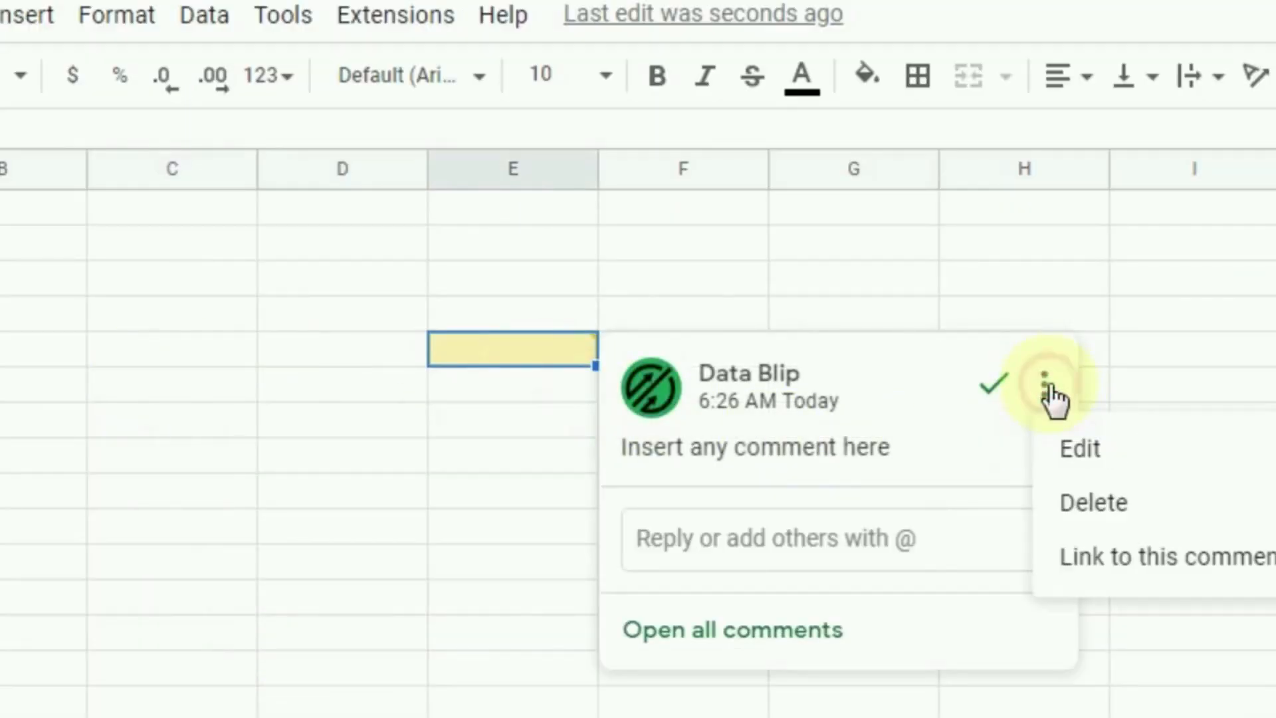
pyautogui.click(1097, 508)
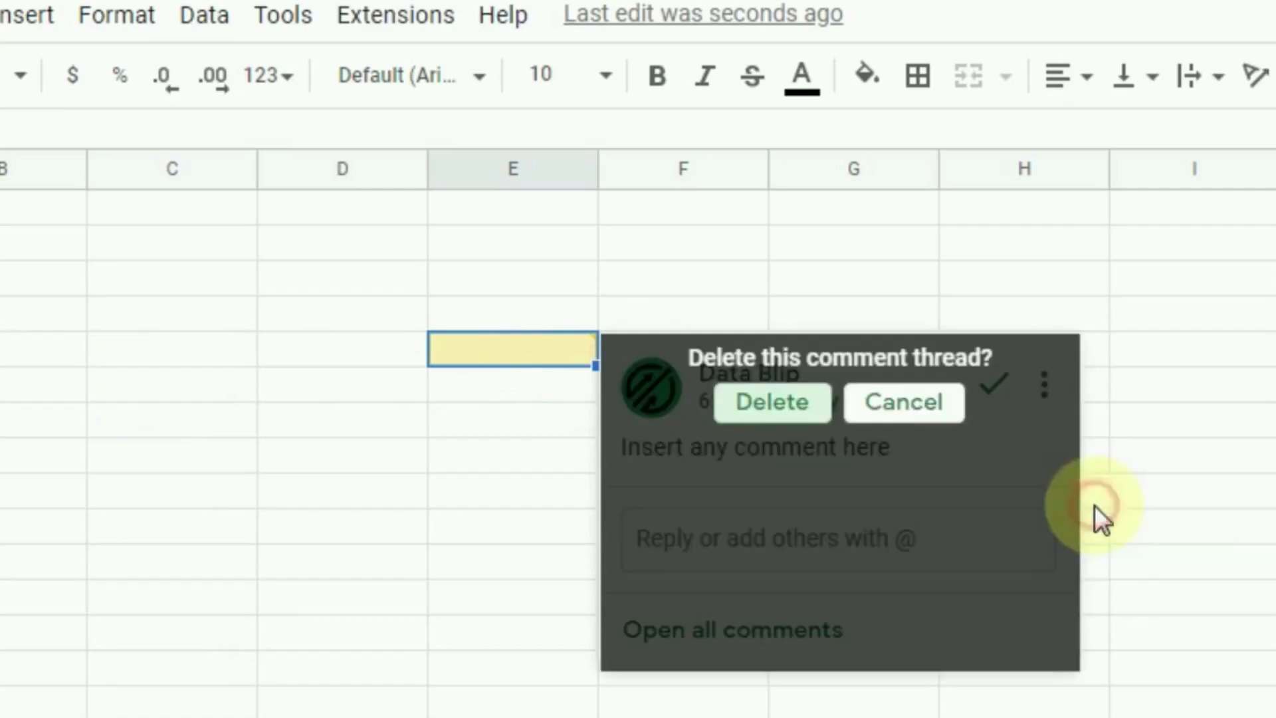
pyautogui.click(764, 404)
pyautogui.click(675, 473)
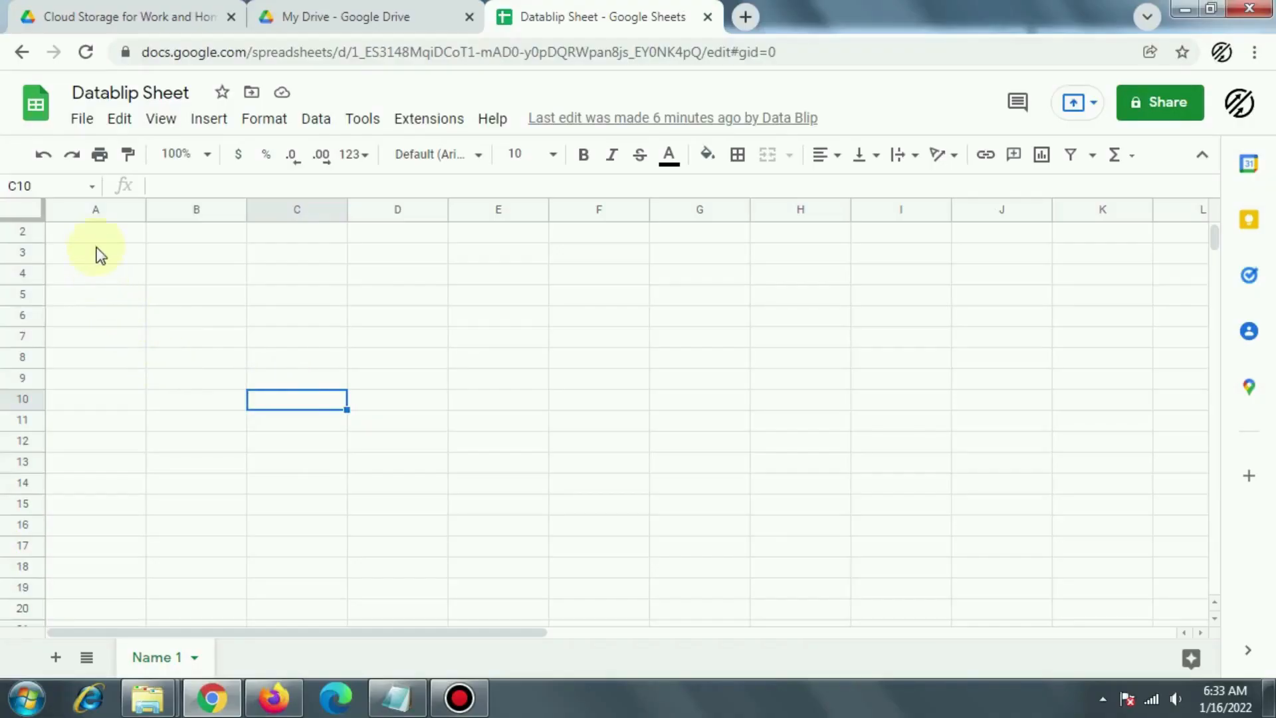
# Step: In Share with others, add the collaborator's e-mail address as a recipient
pyautogui.click(97, 238)
pyautogui.click(82, 118)
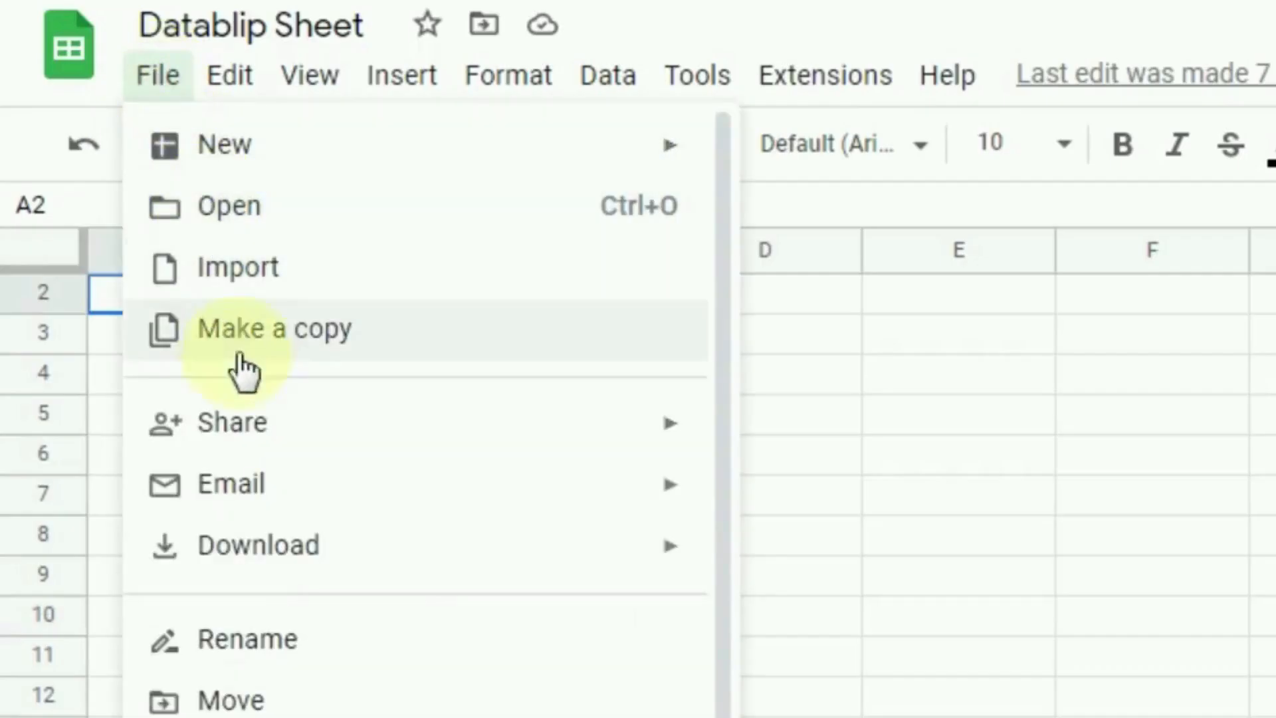
pyautogui.moveTo(252, 432)
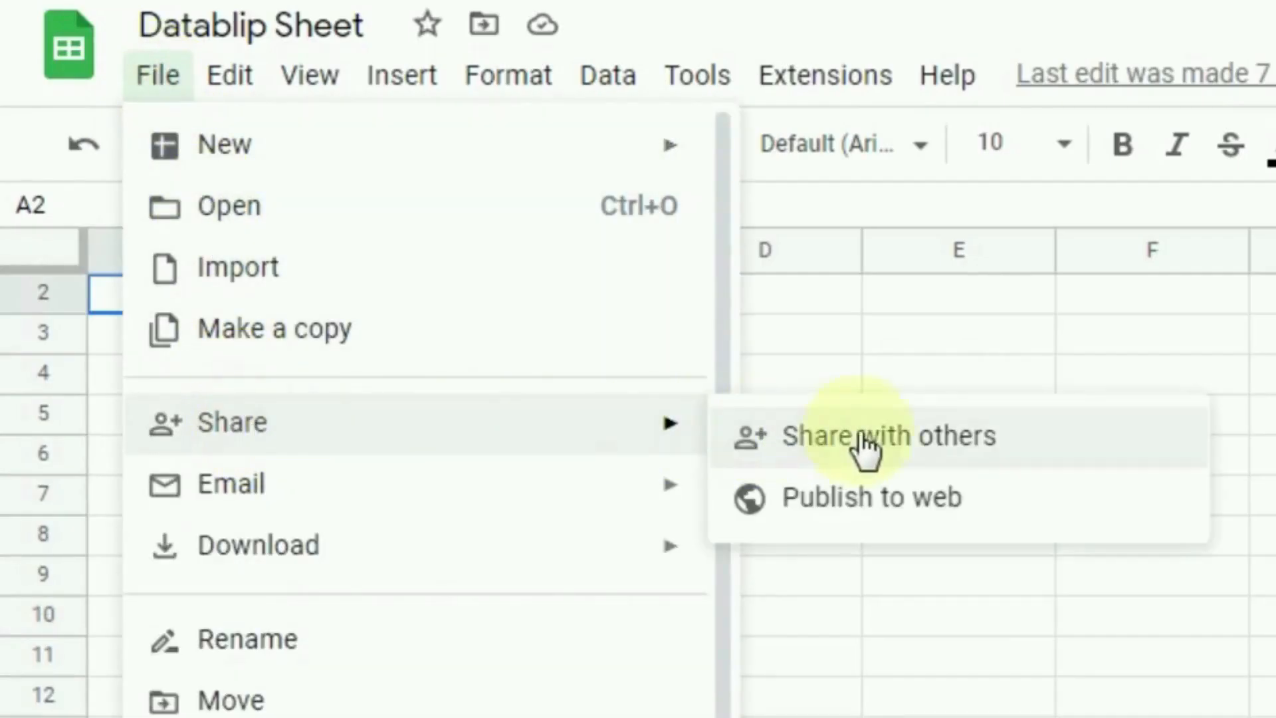
pyautogui.click(891, 450)
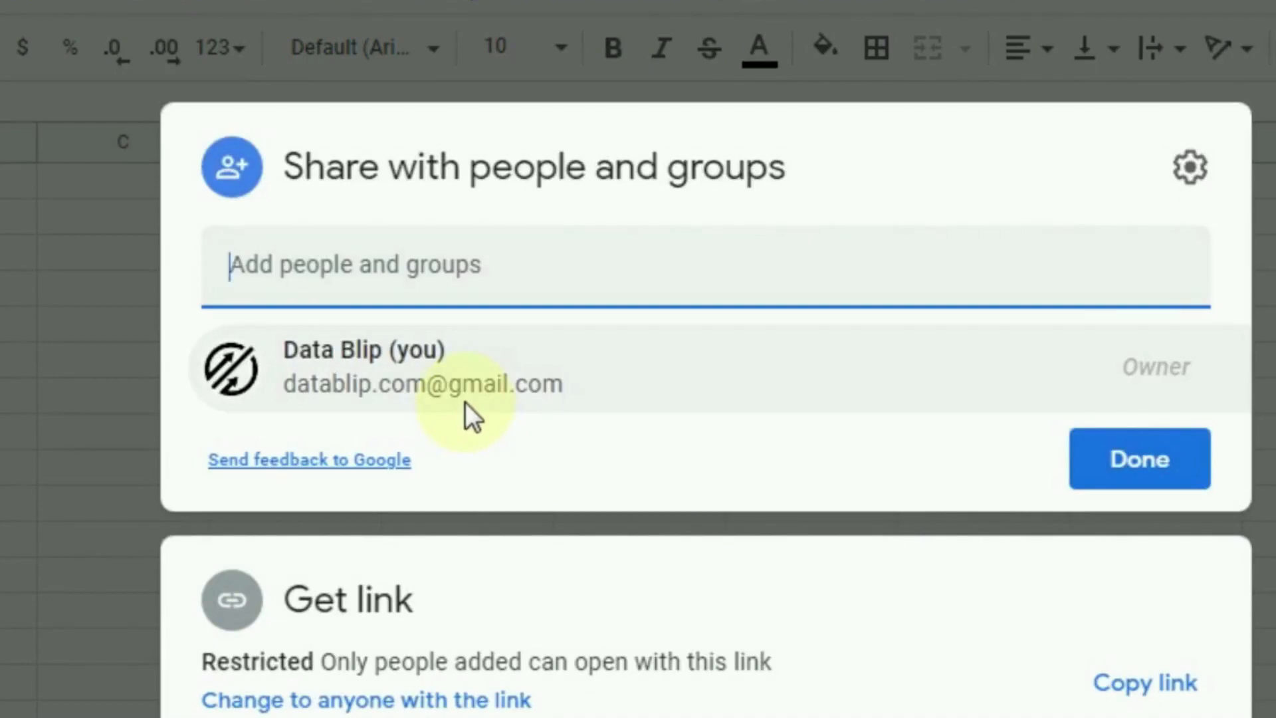
pyautogui.moveTo(466, 402)
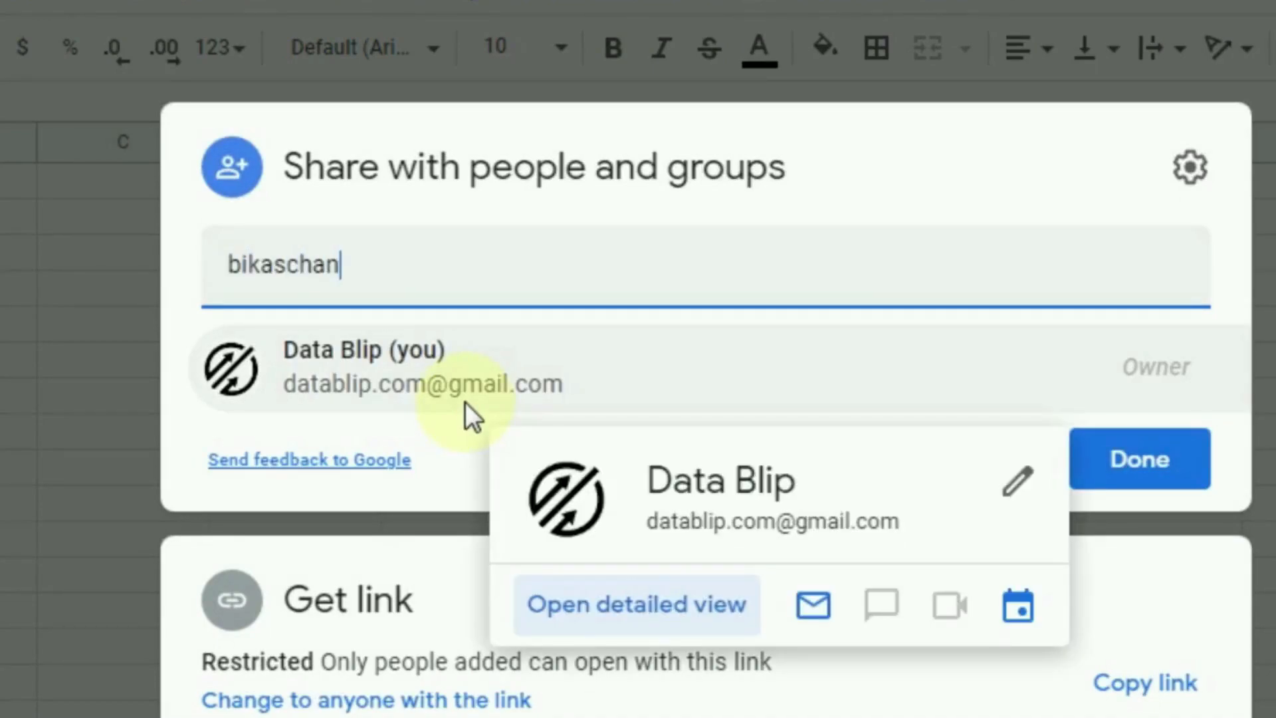
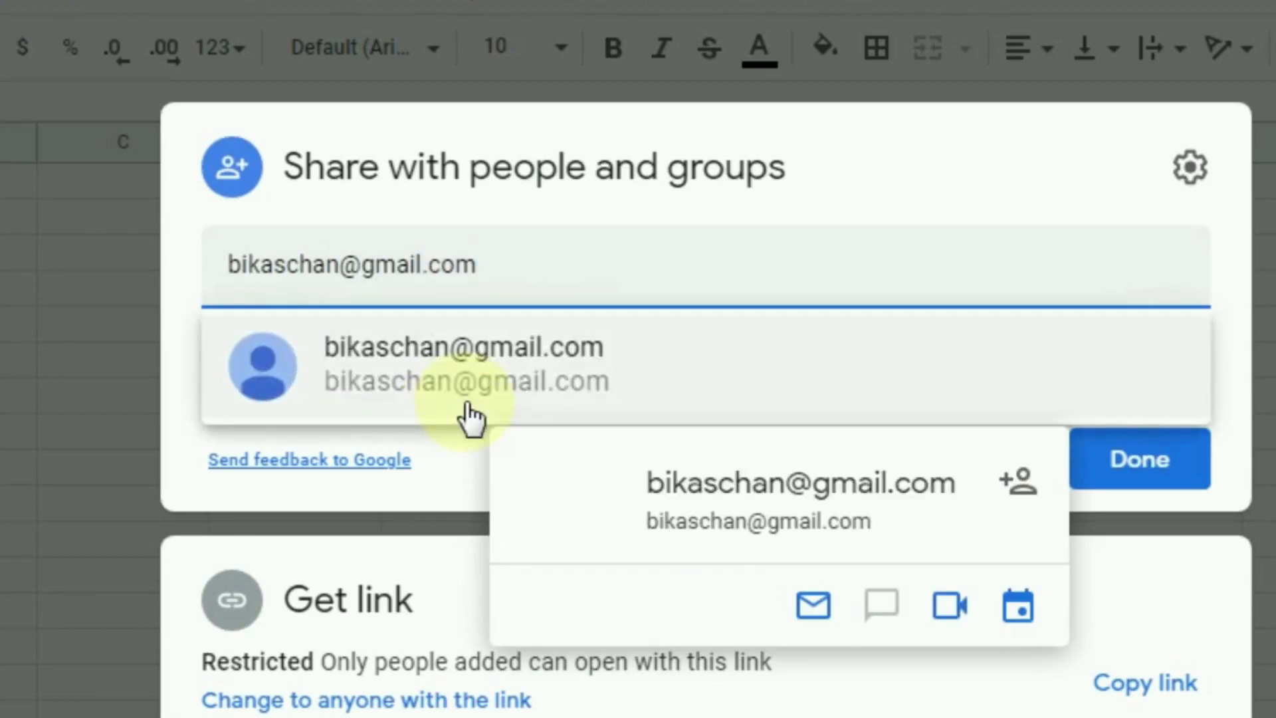
pyautogui.click(457, 392)
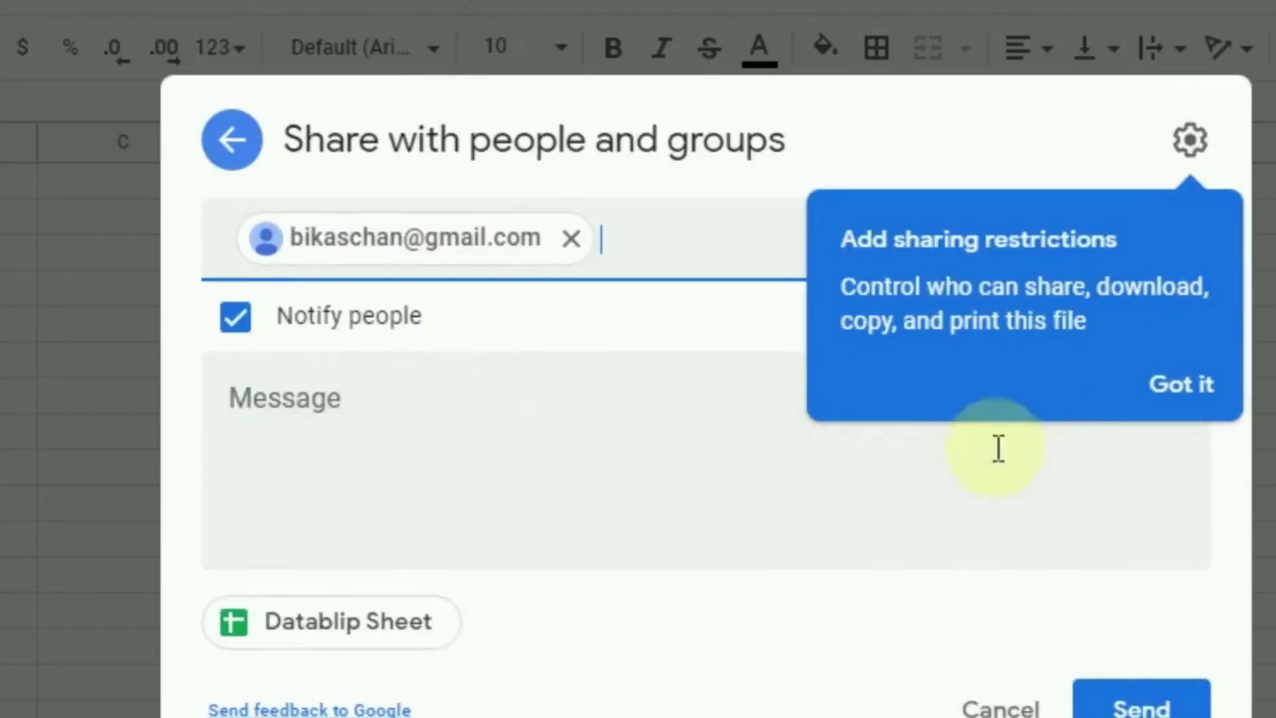
# Step: Turn off Notify people, keep Editor access, and share the sheet
pyautogui.click(1207, 384)
pyautogui.click(233, 325)
pyautogui.click(1182, 391)
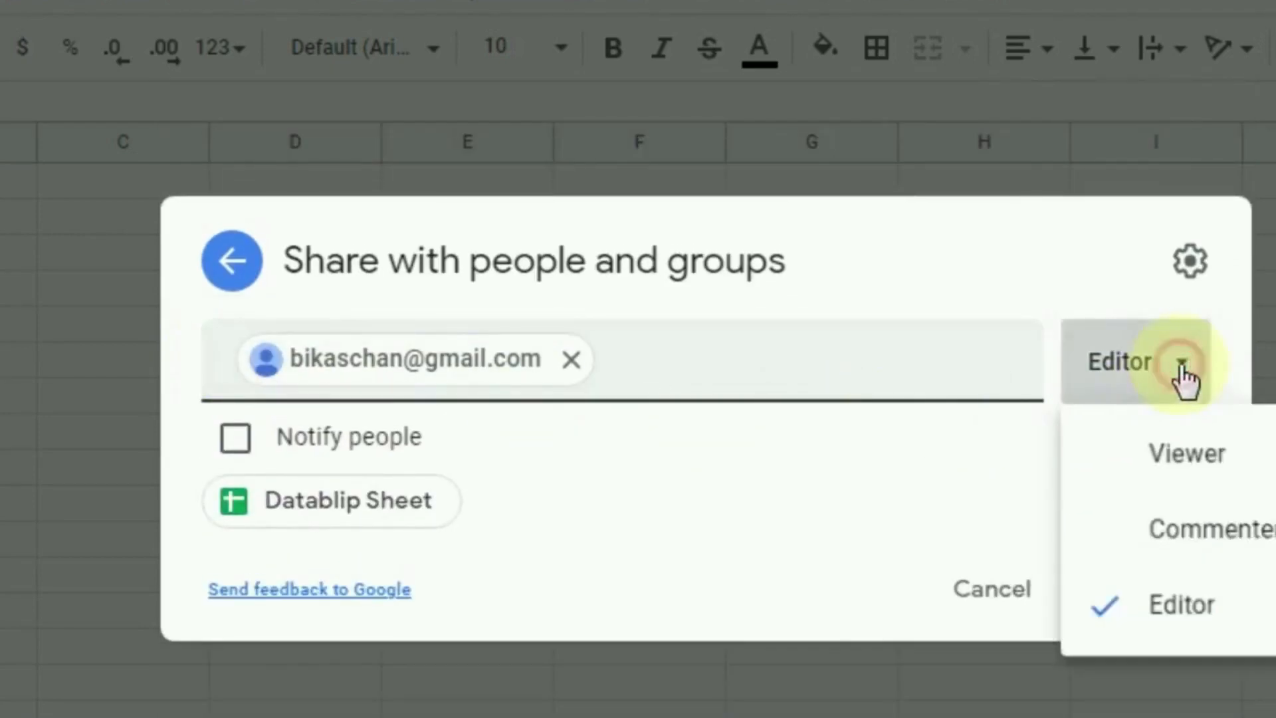
pyautogui.click(1195, 644)
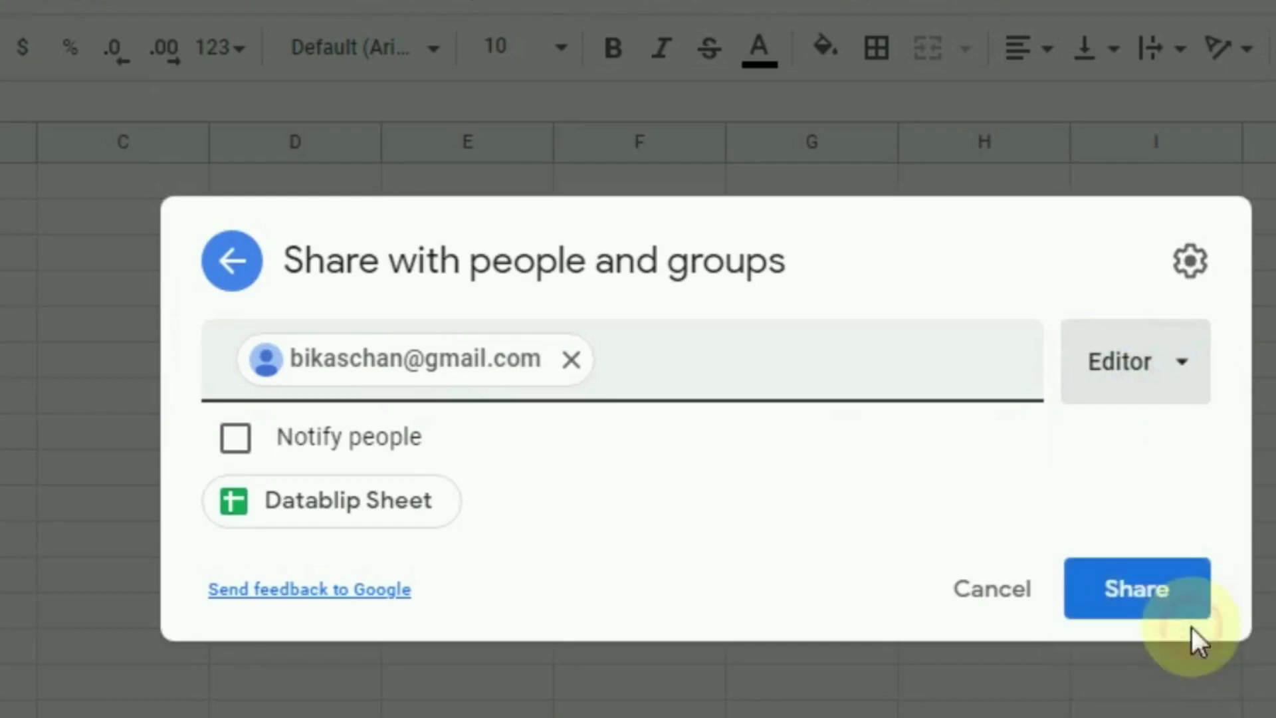
pyautogui.click(1135, 598)
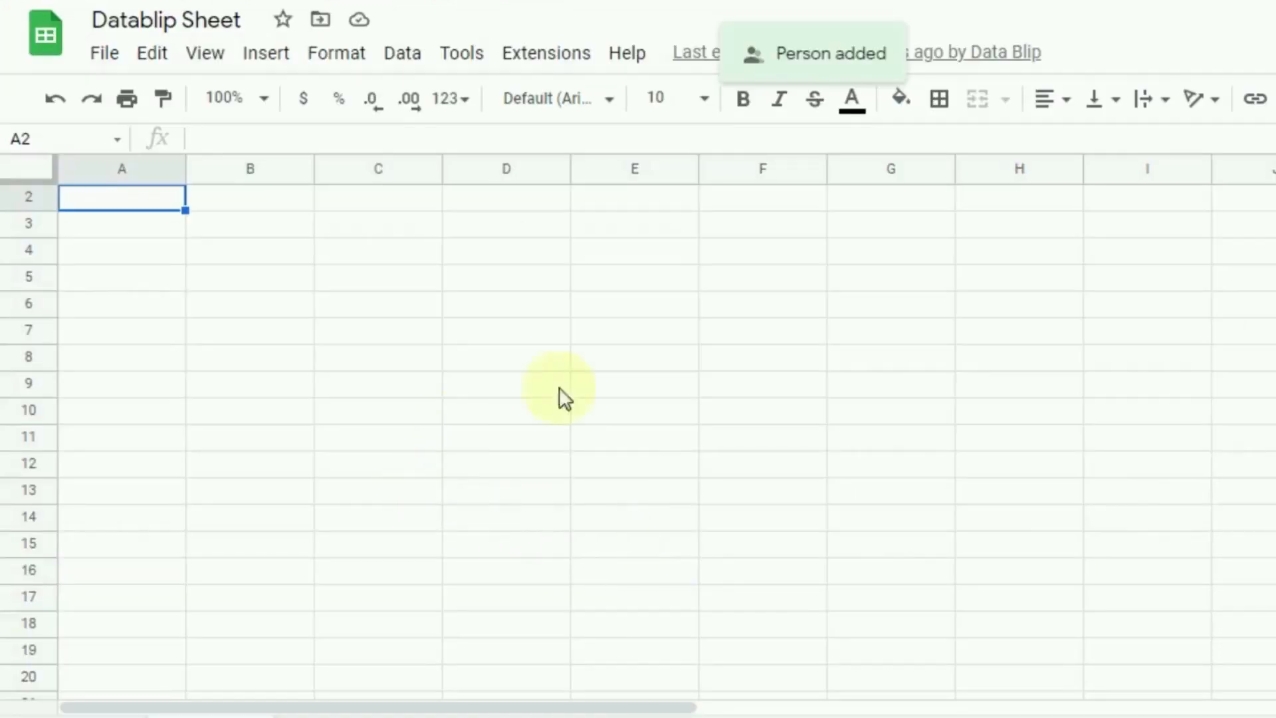
# Step: Set general access to 'Anyone with the link' as Viewer, copy the link, and click Done
pyautogui.click(101, 57)
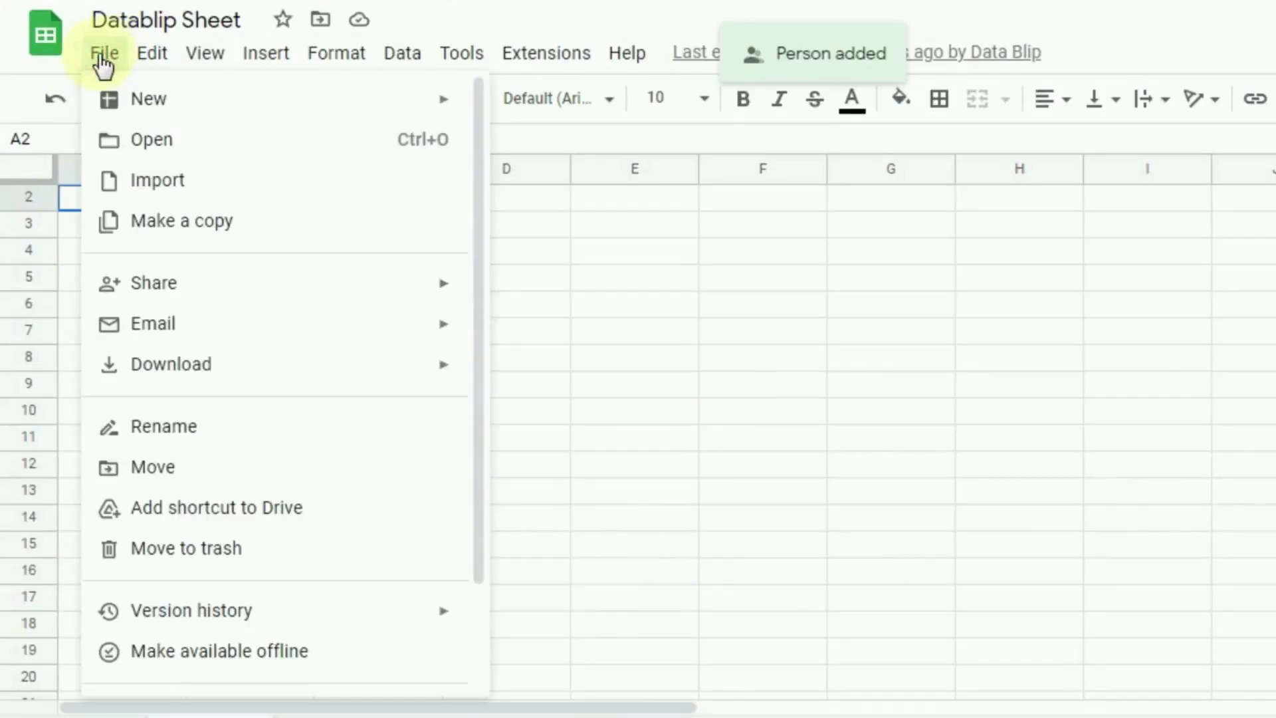
pyautogui.moveTo(176, 293)
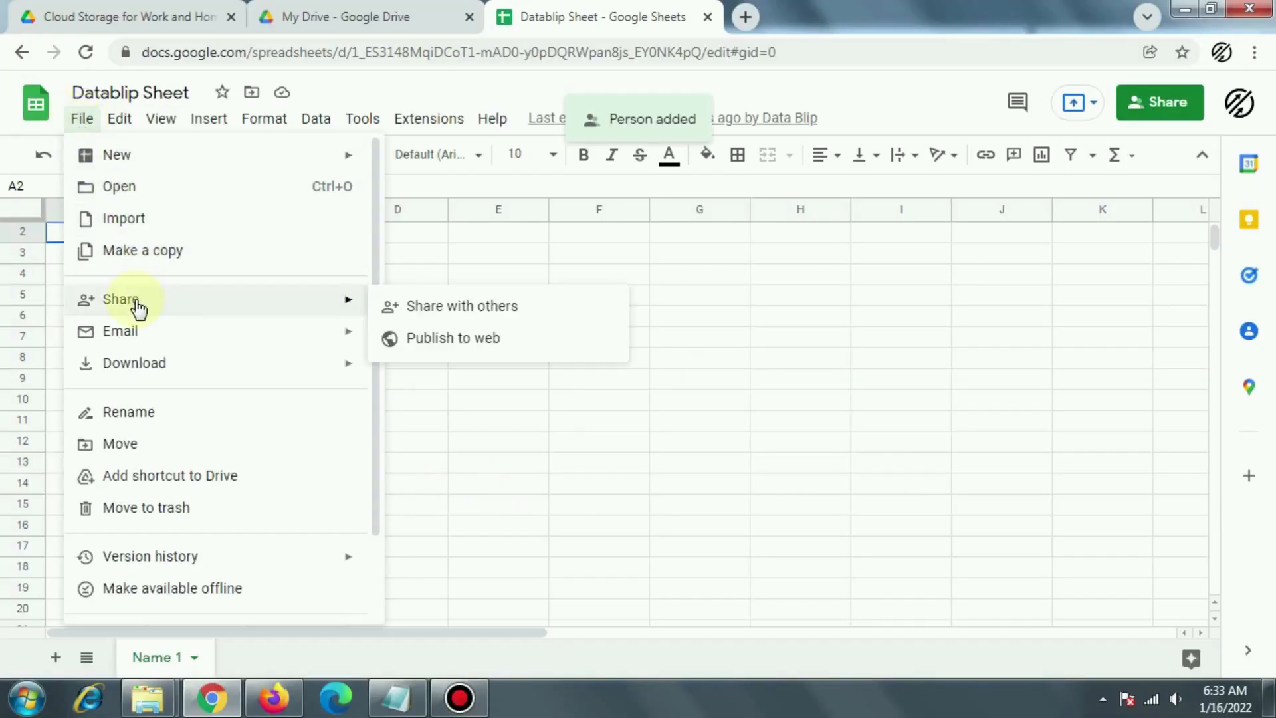
pyautogui.click(433, 320)
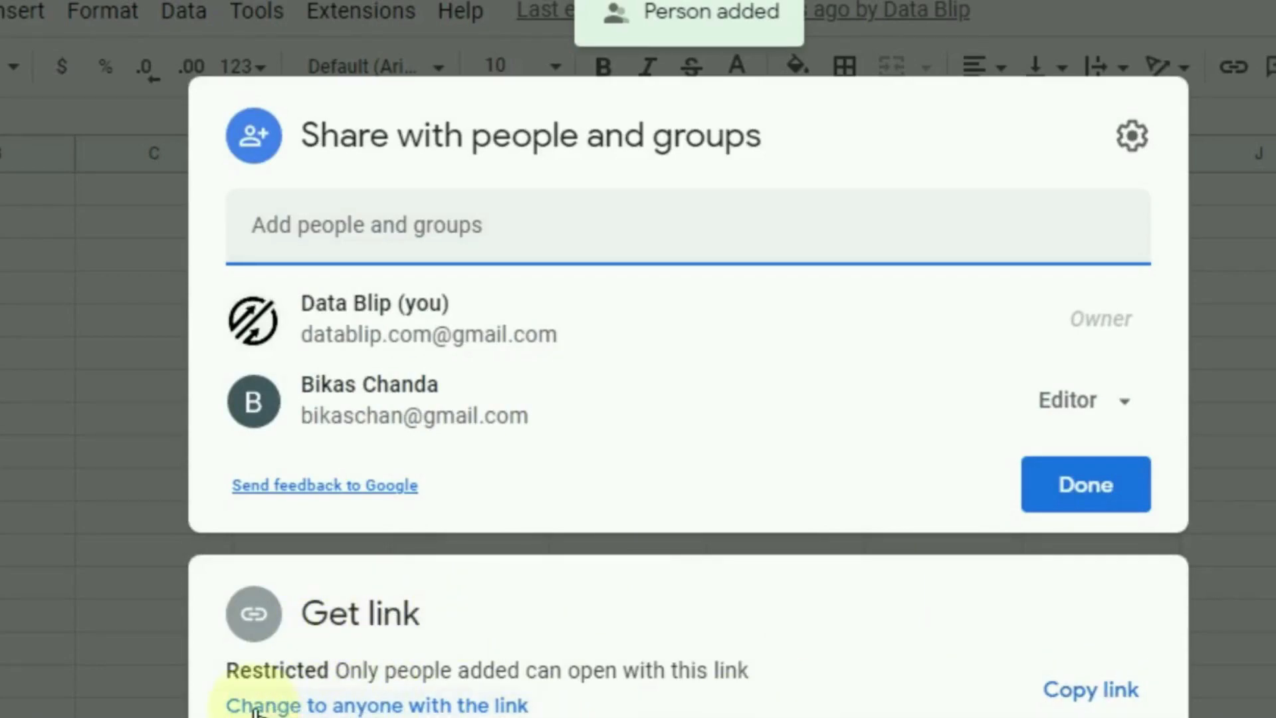
pyautogui.click(365, 706)
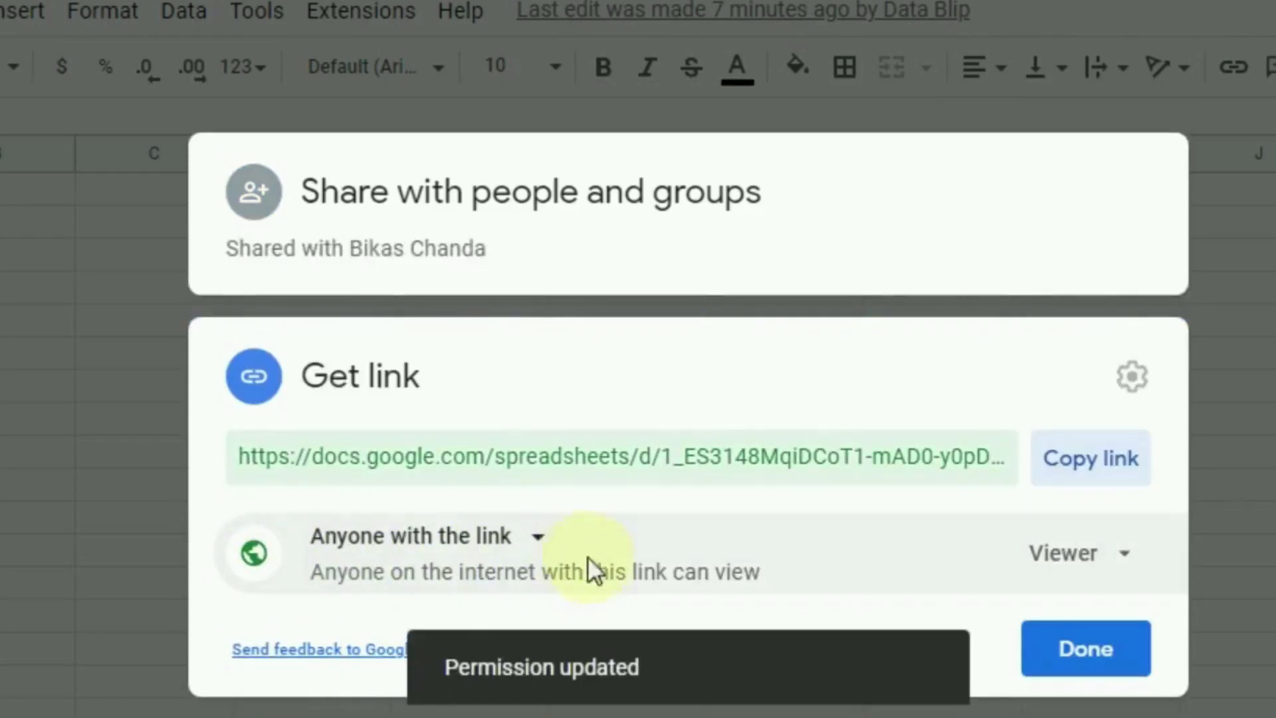
pyautogui.click(1083, 474)
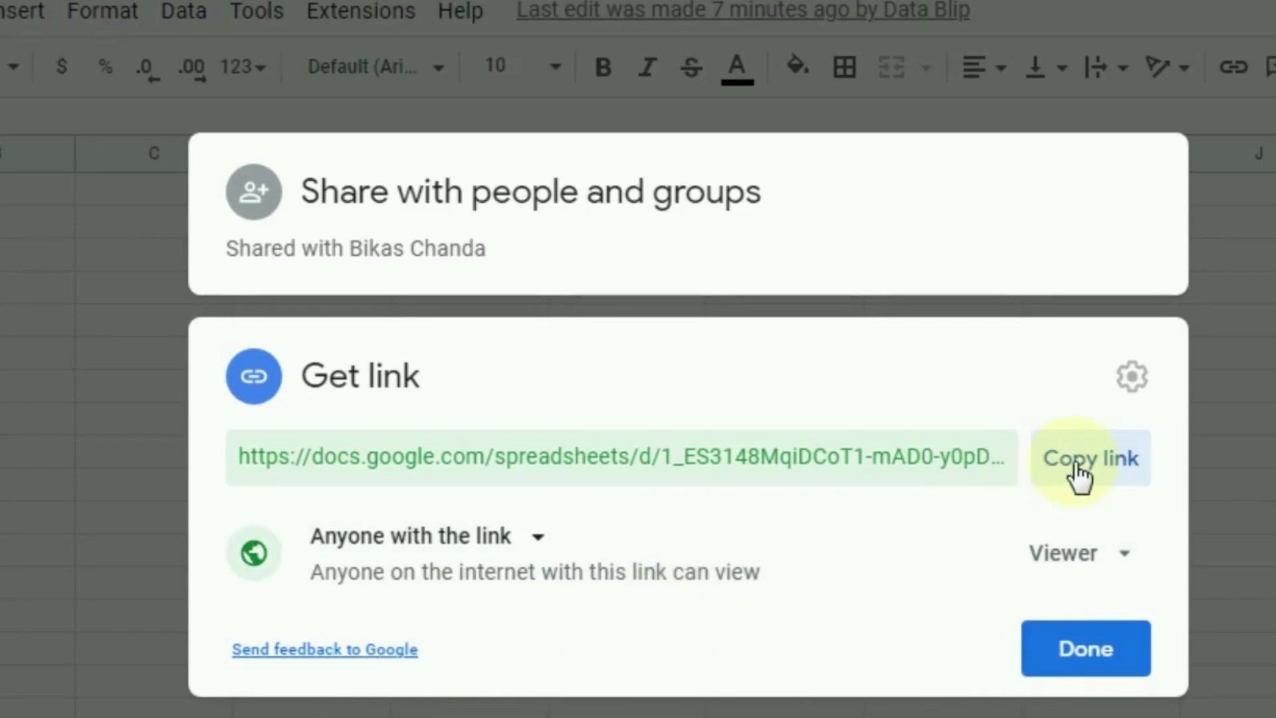
pyautogui.click(1062, 650)
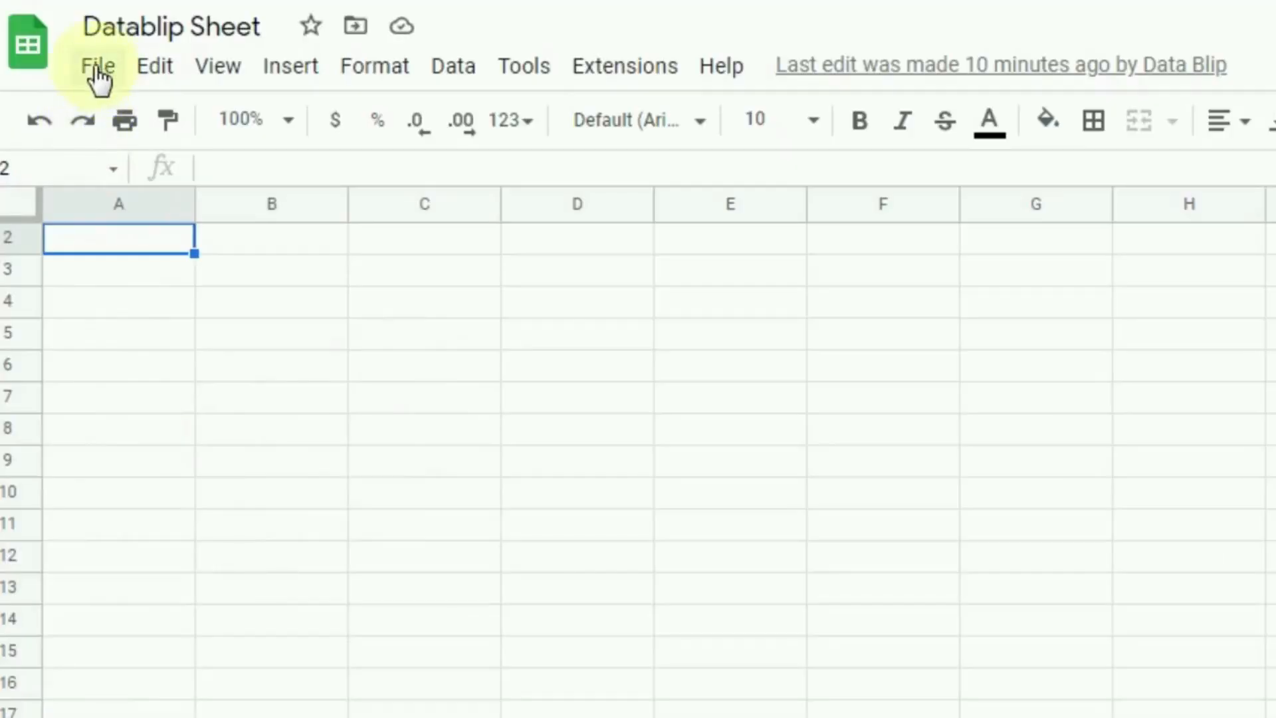
# Step: Download the spreadsheet as Datablip Sheet.xlsx in Microsoft Excel format
pyautogui.click(83, 123)
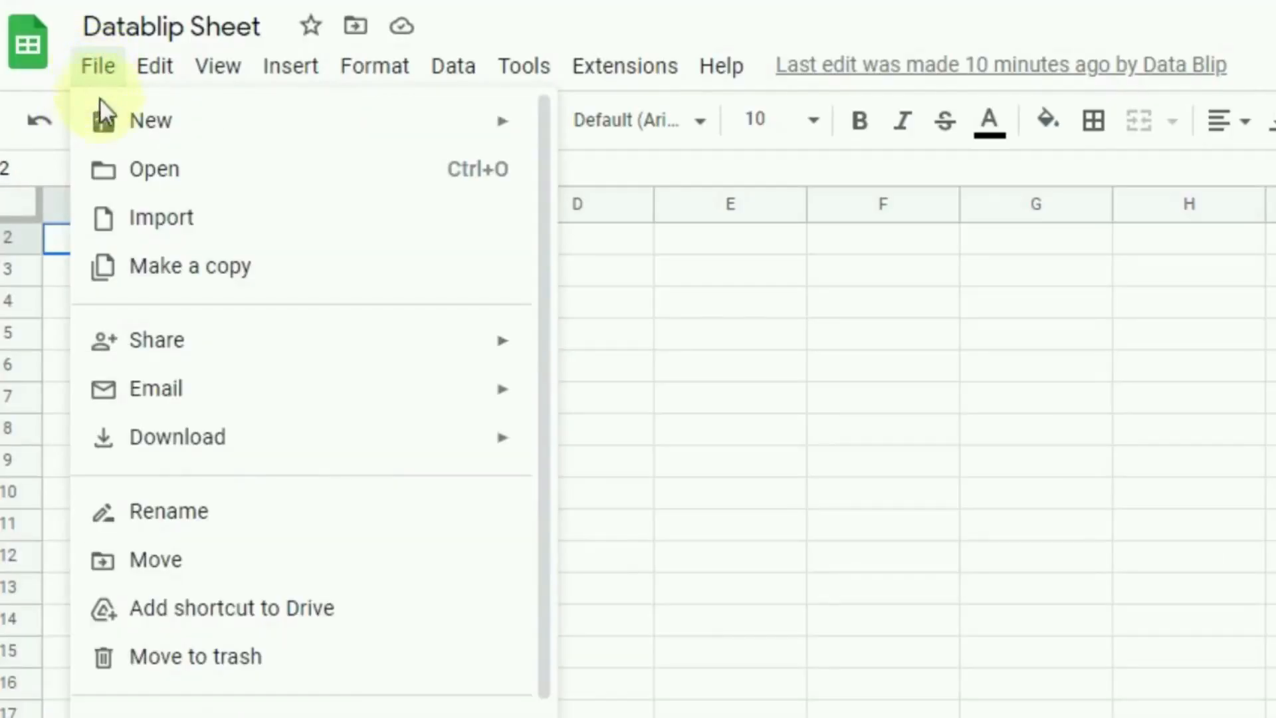
pyautogui.moveTo(239, 456)
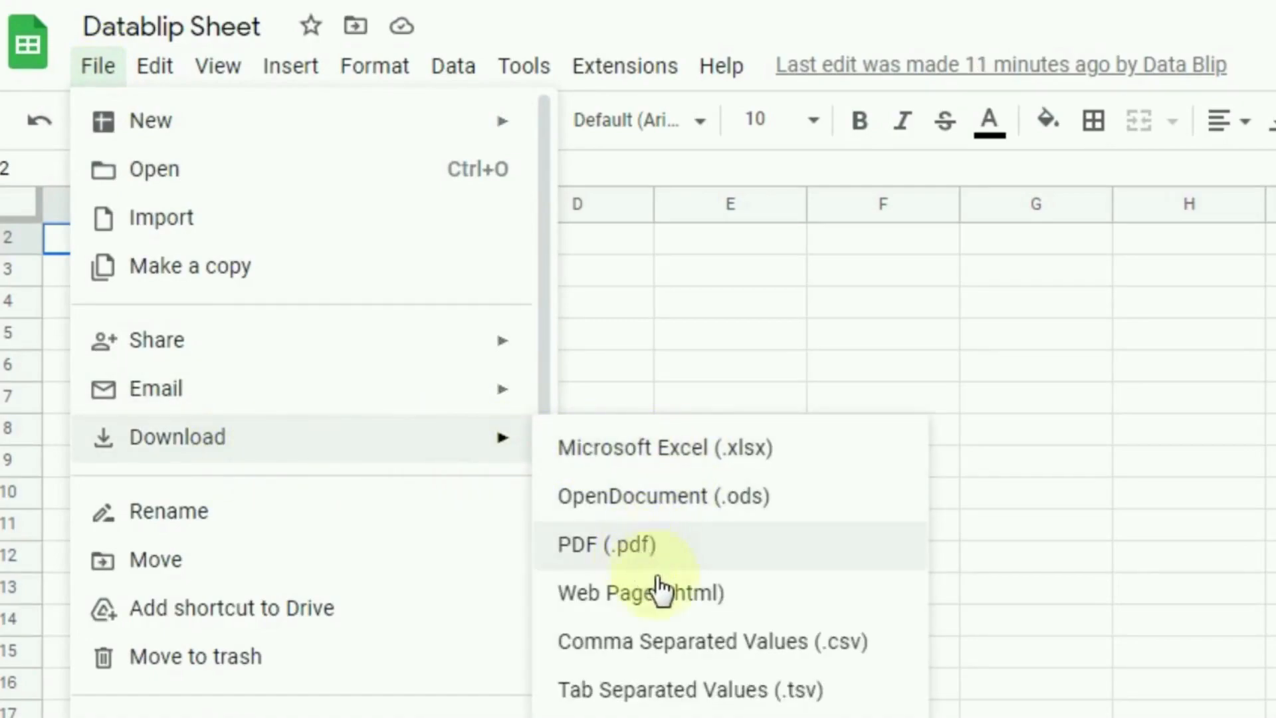
pyautogui.click(668, 453)
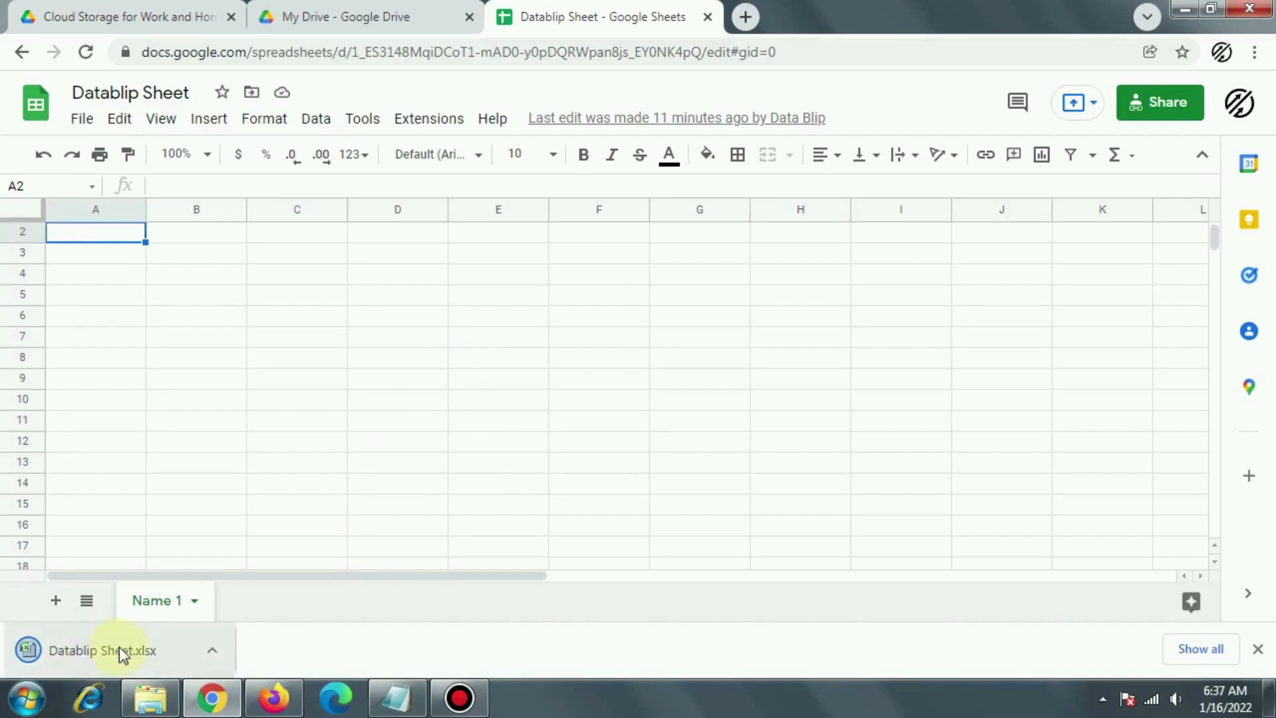
# Step: Open the downloaded .xlsx, then export the current sheet as a Letter-size landscape PDF
pyautogui.click(100, 651)
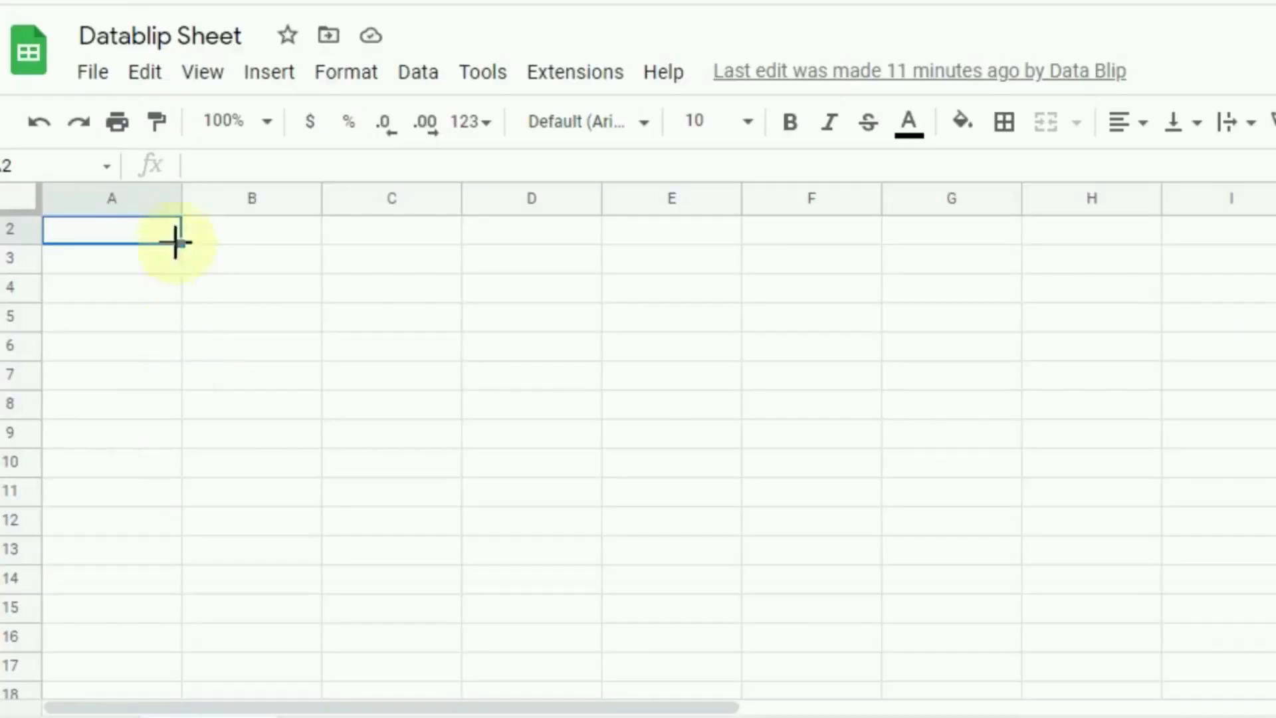
pyautogui.click(91, 74)
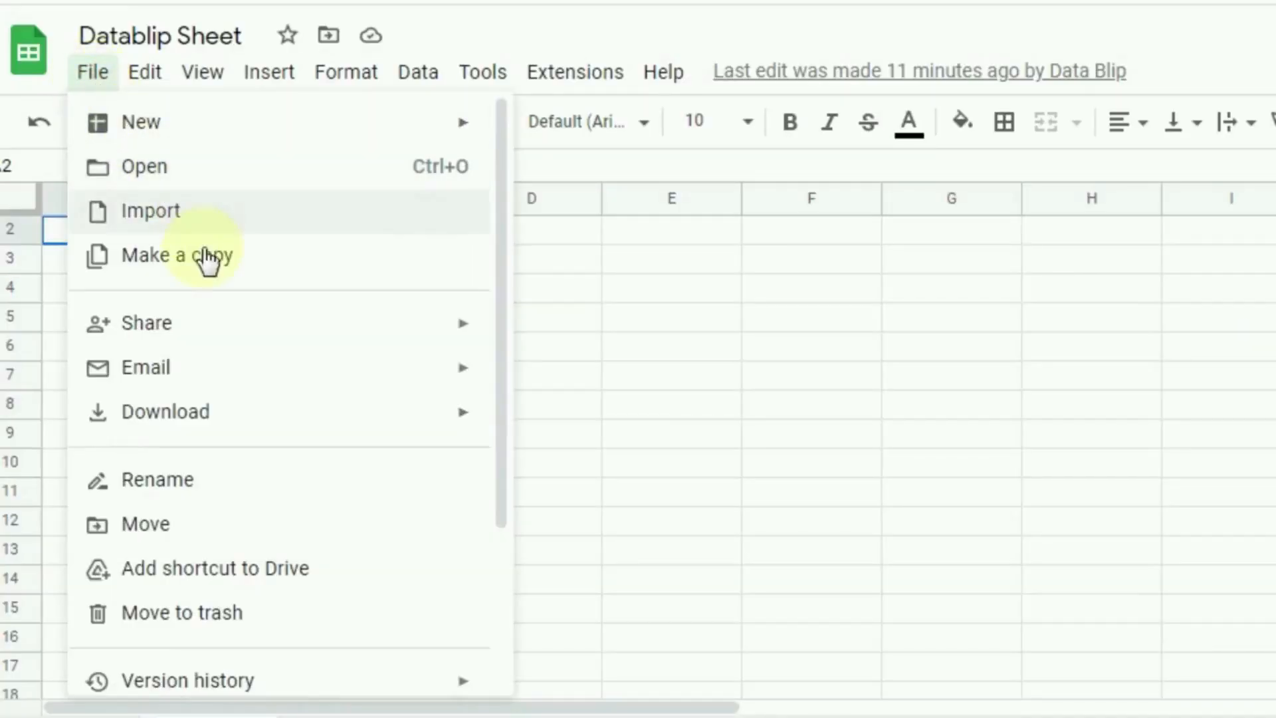
pyautogui.moveTo(221, 428)
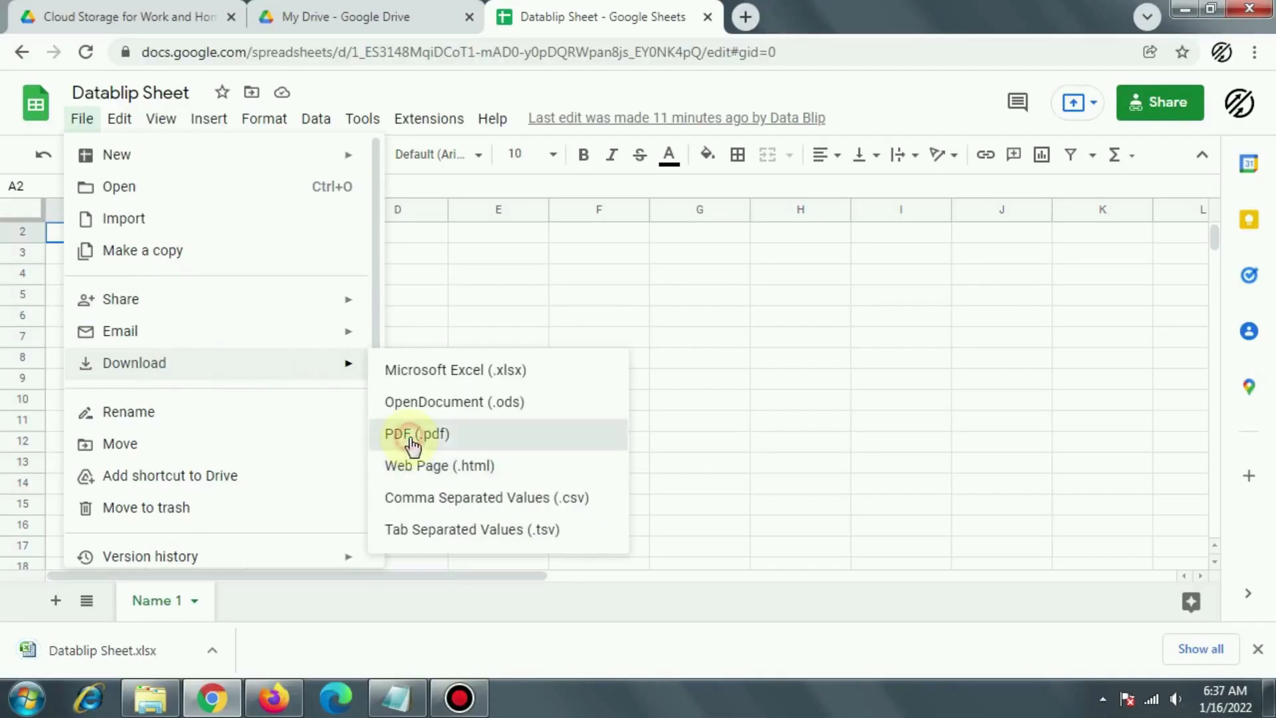
pyautogui.click(552, 519)
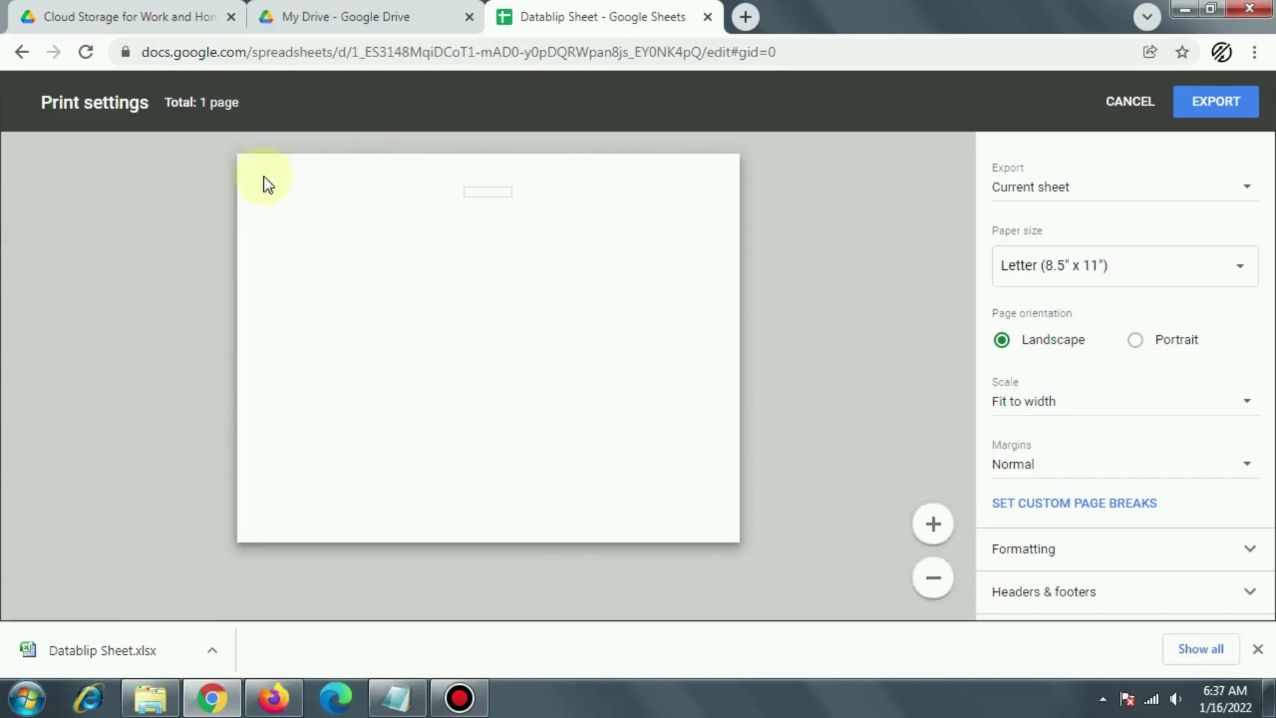
pyautogui.click(1211, 110)
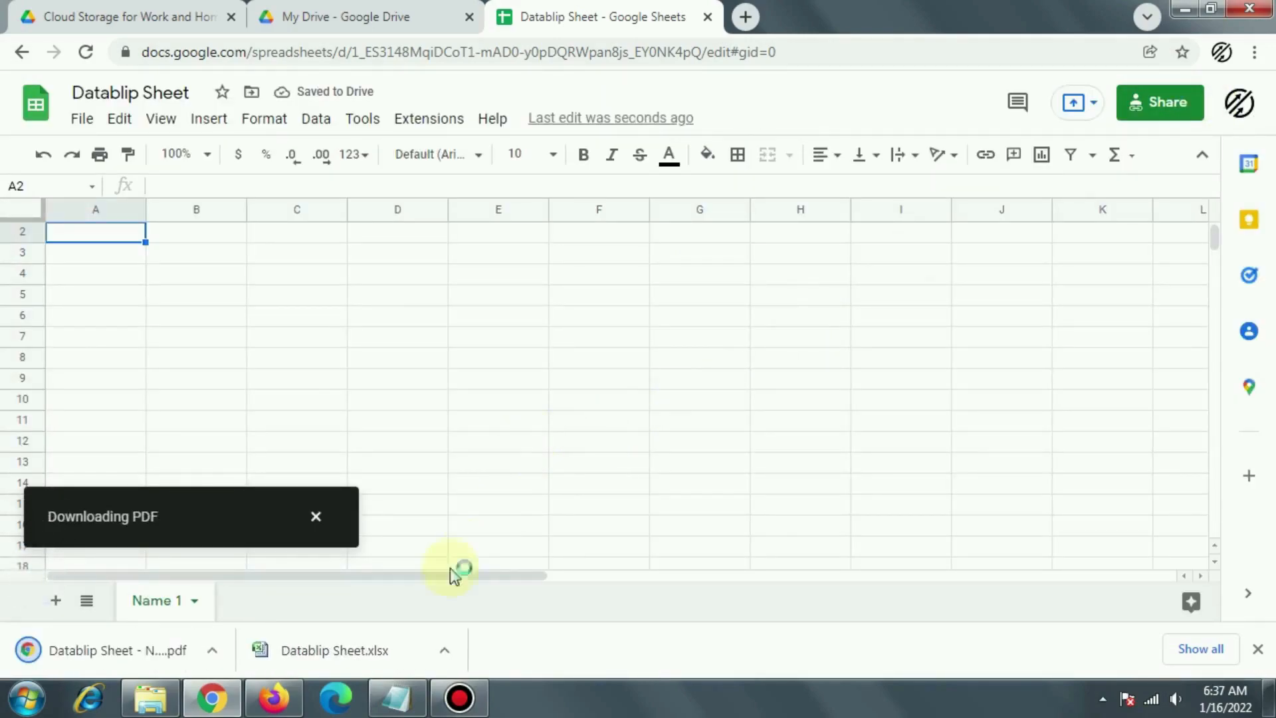
# Step: Open the downloaded PDF, then download Datablip Sheet as a .csv file
pyautogui.click(147, 664)
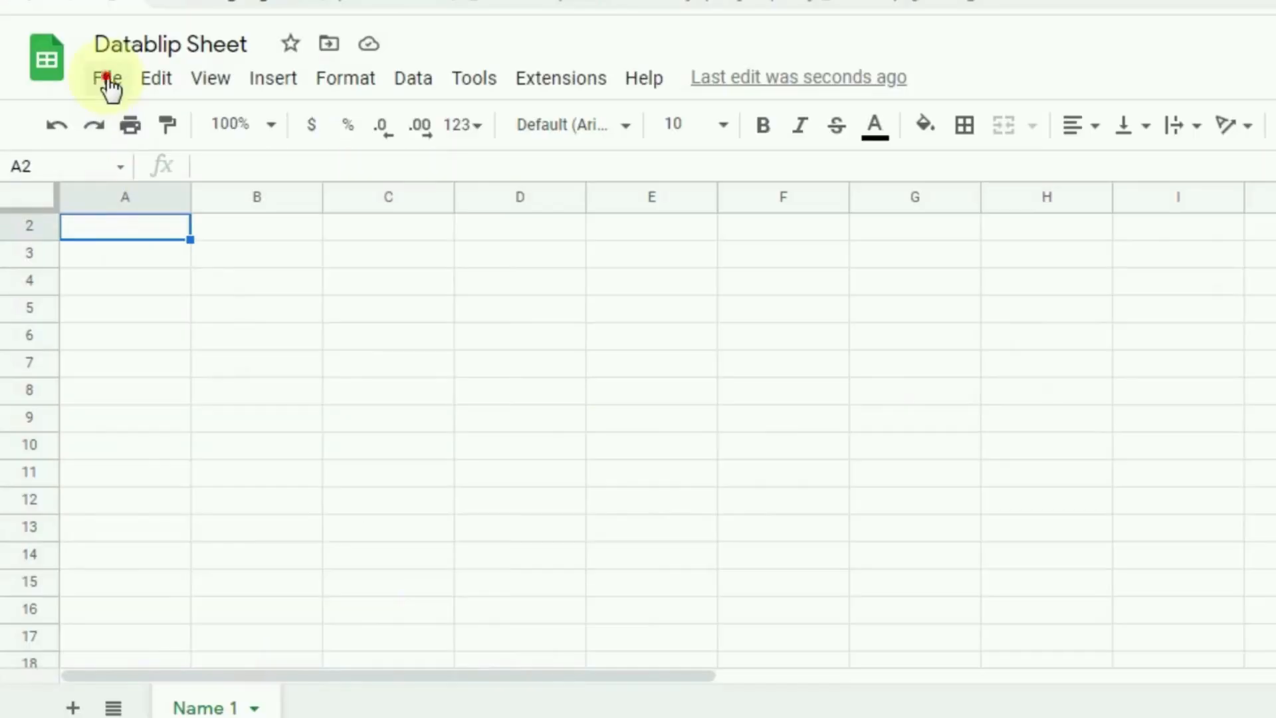
pyautogui.click(82, 119)
pyautogui.moveTo(214, 416)
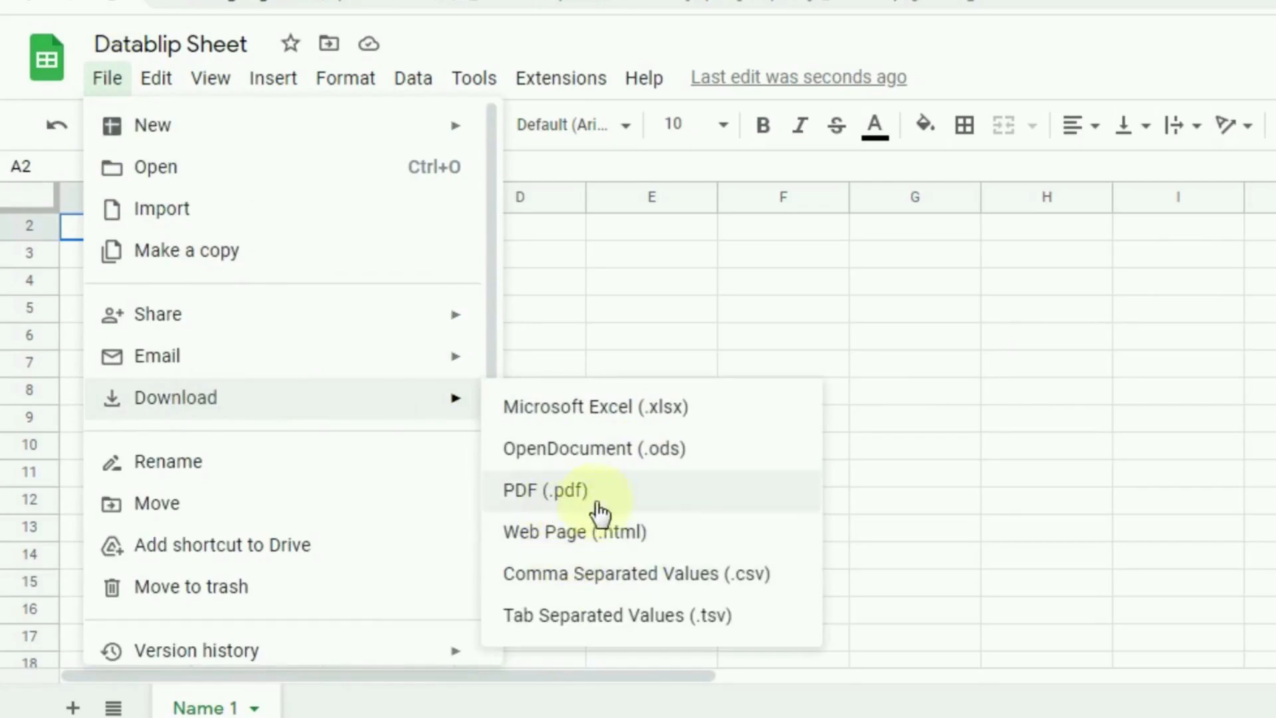
pyautogui.click(691, 585)
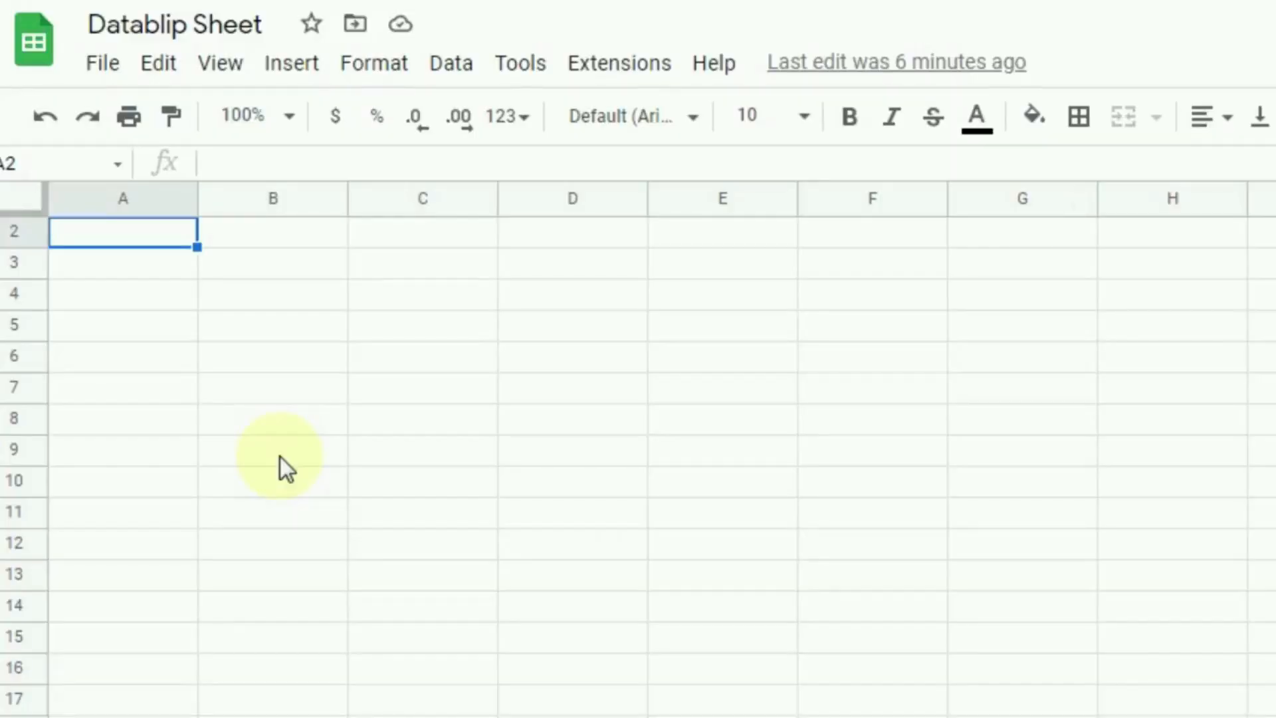
# Step: Start emailing the file to the suggested contact with the message 'Check this Sheet.'
pyautogui.click(105, 70)
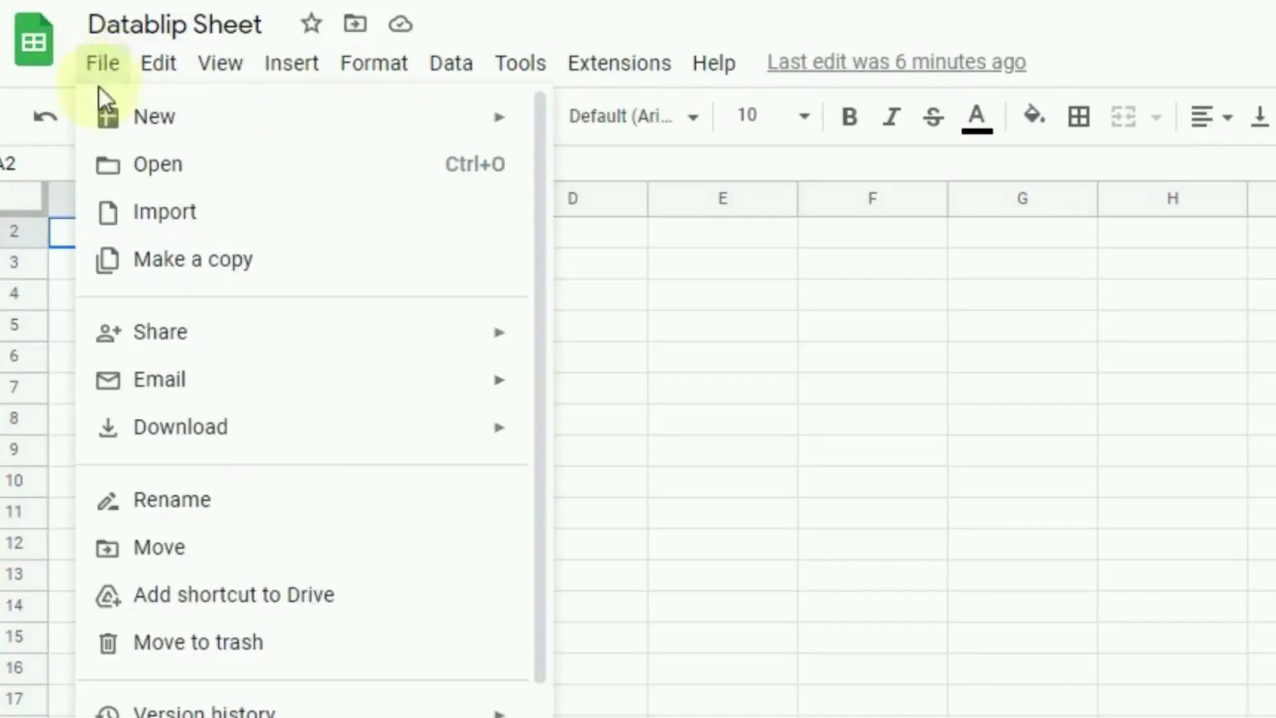
pyautogui.moveTo(203, 394)
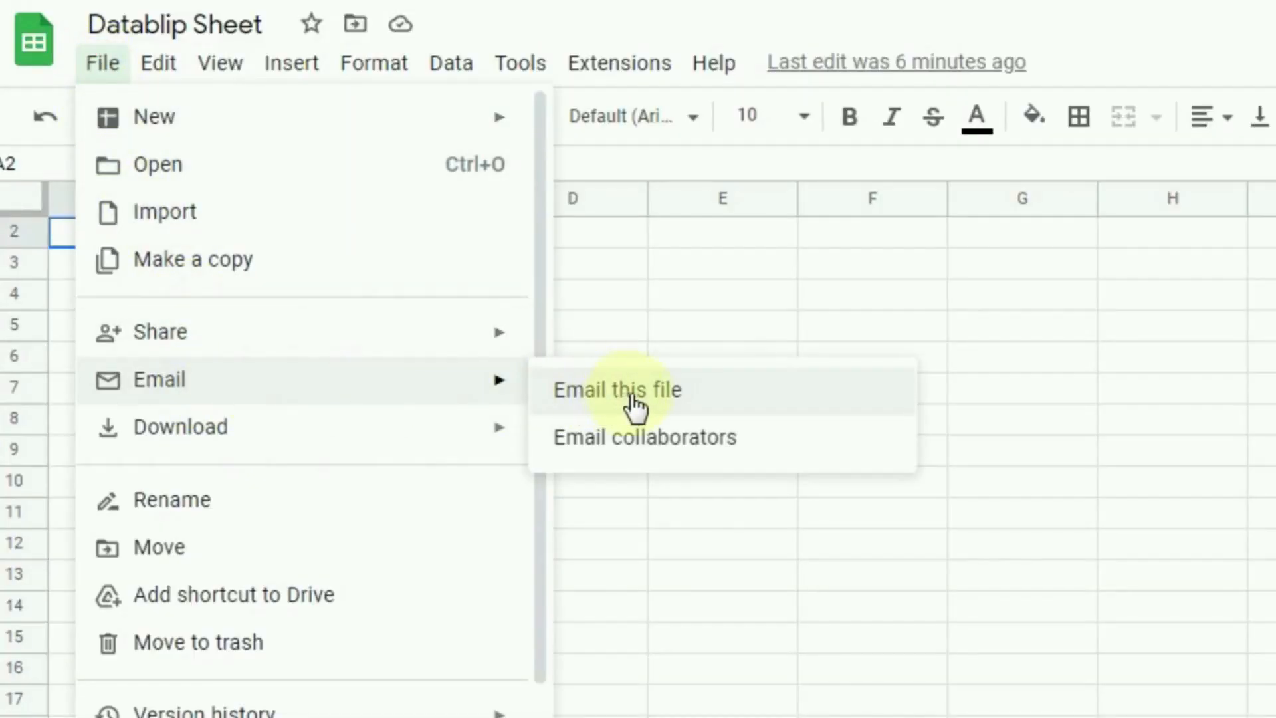
pyautogui.click(628, 394)
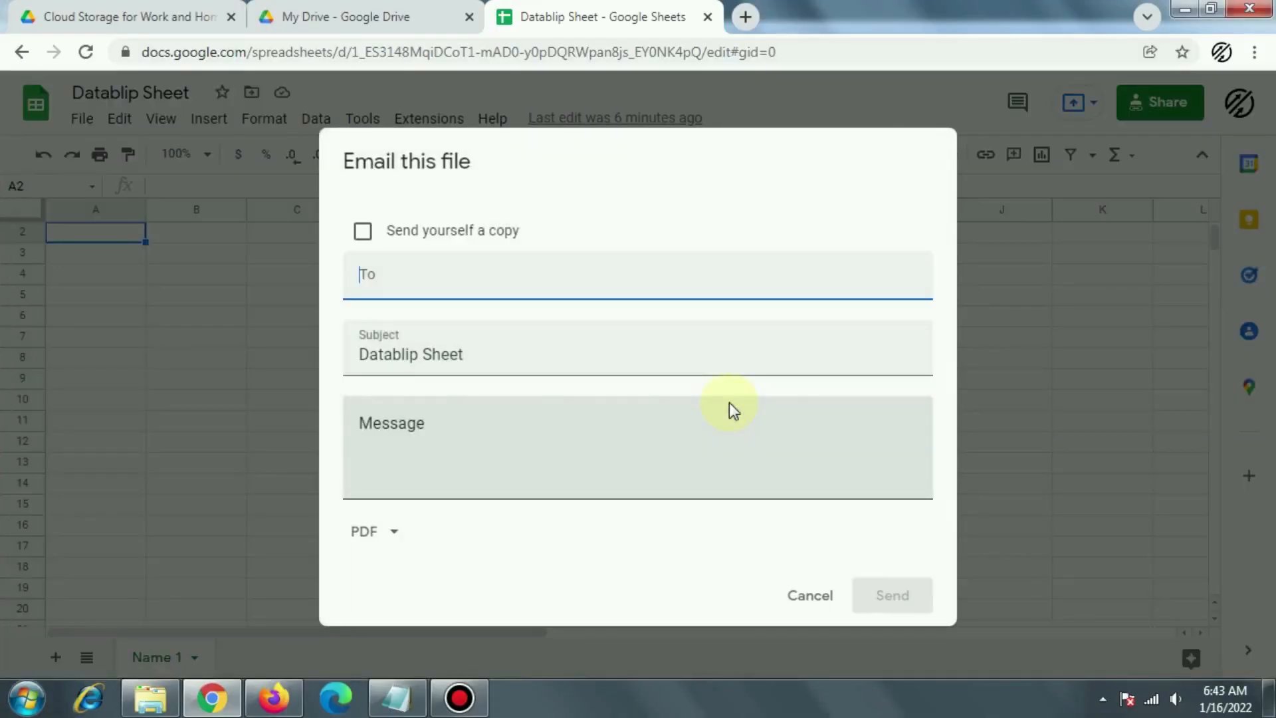
pyautogui.write('b')
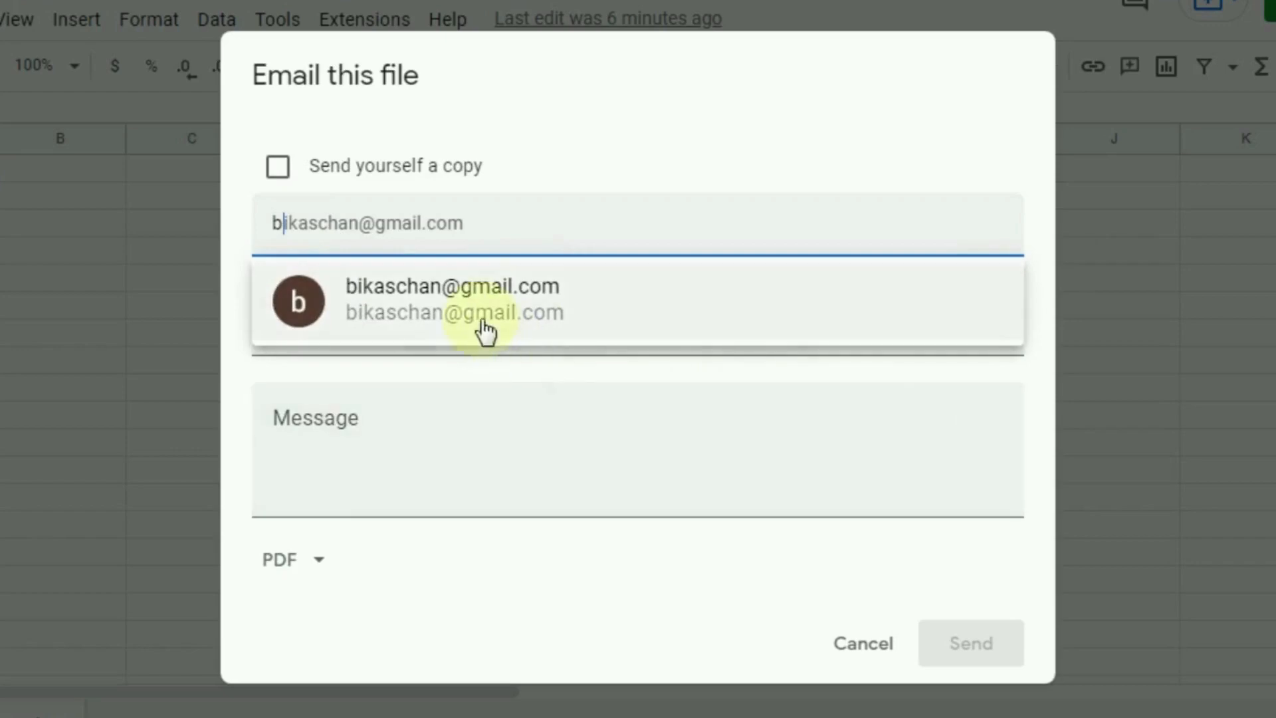
pyautogui.click(467, 308)
pyautogui.click(351, 448)
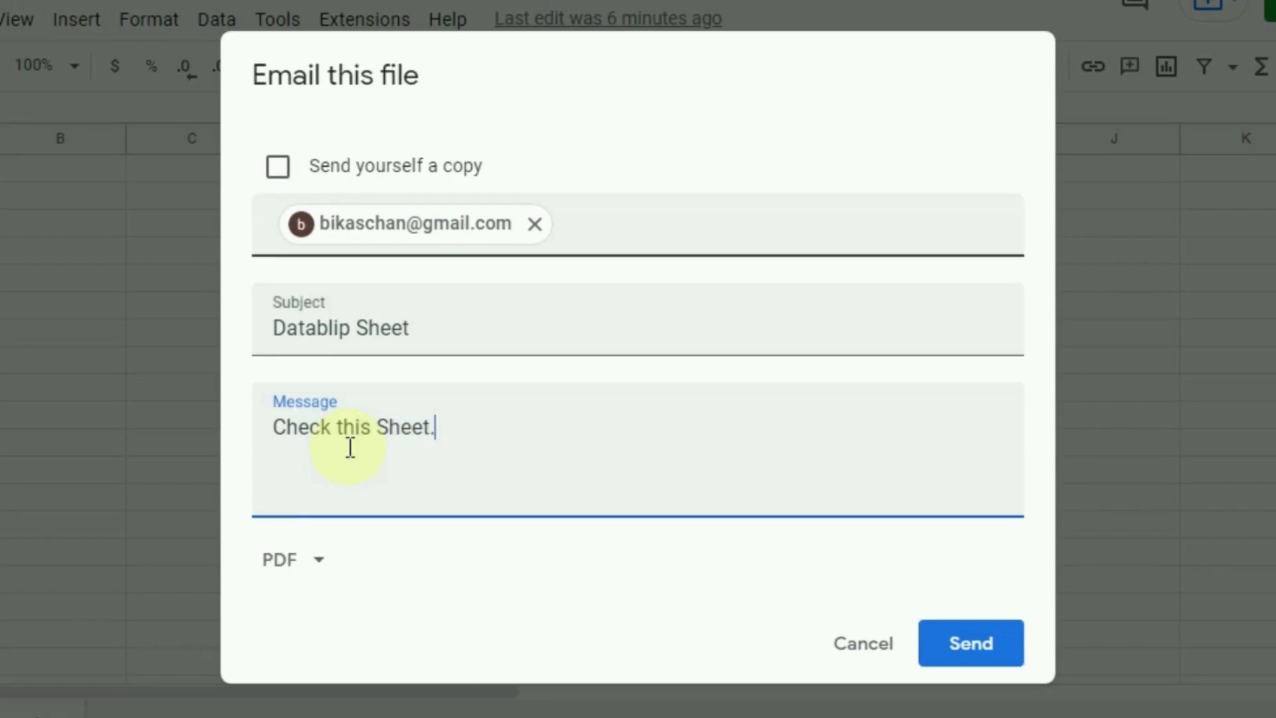
# Step: Keep PDF as the attachment format, leave the self-copy off, and send the email
pyautogui.click(322, 567)
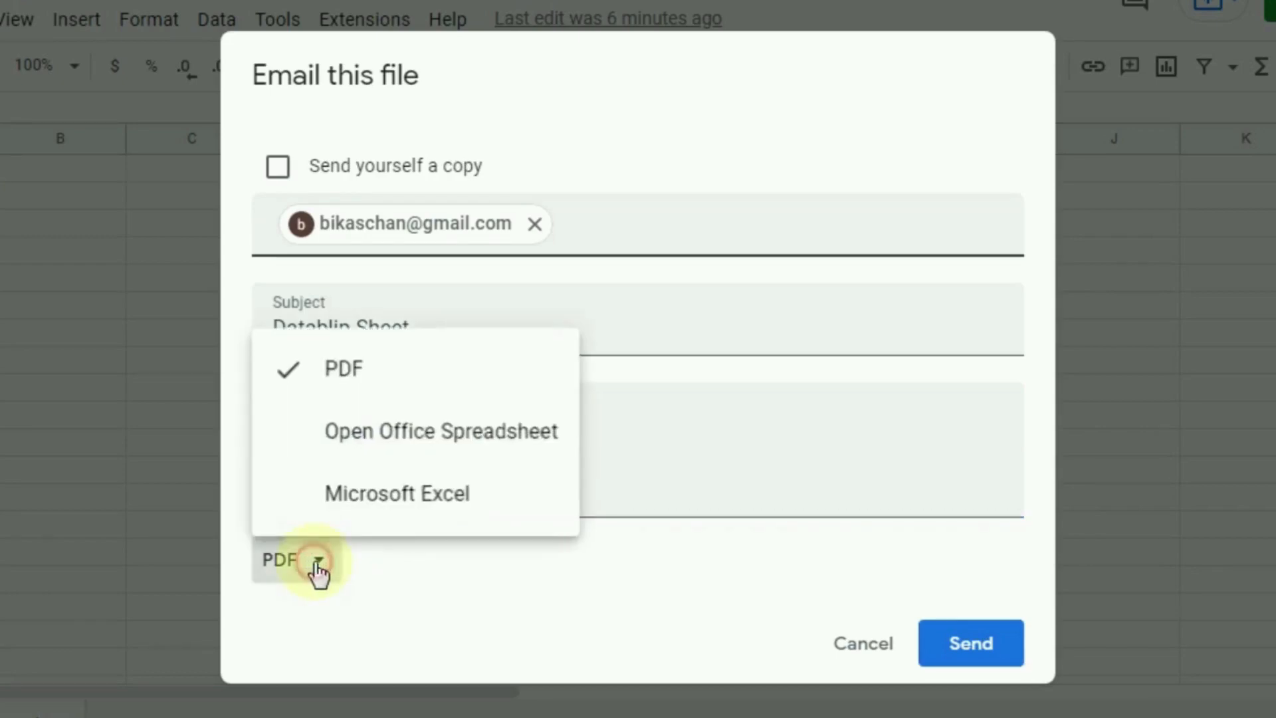
pyautogui.click(367, 376)
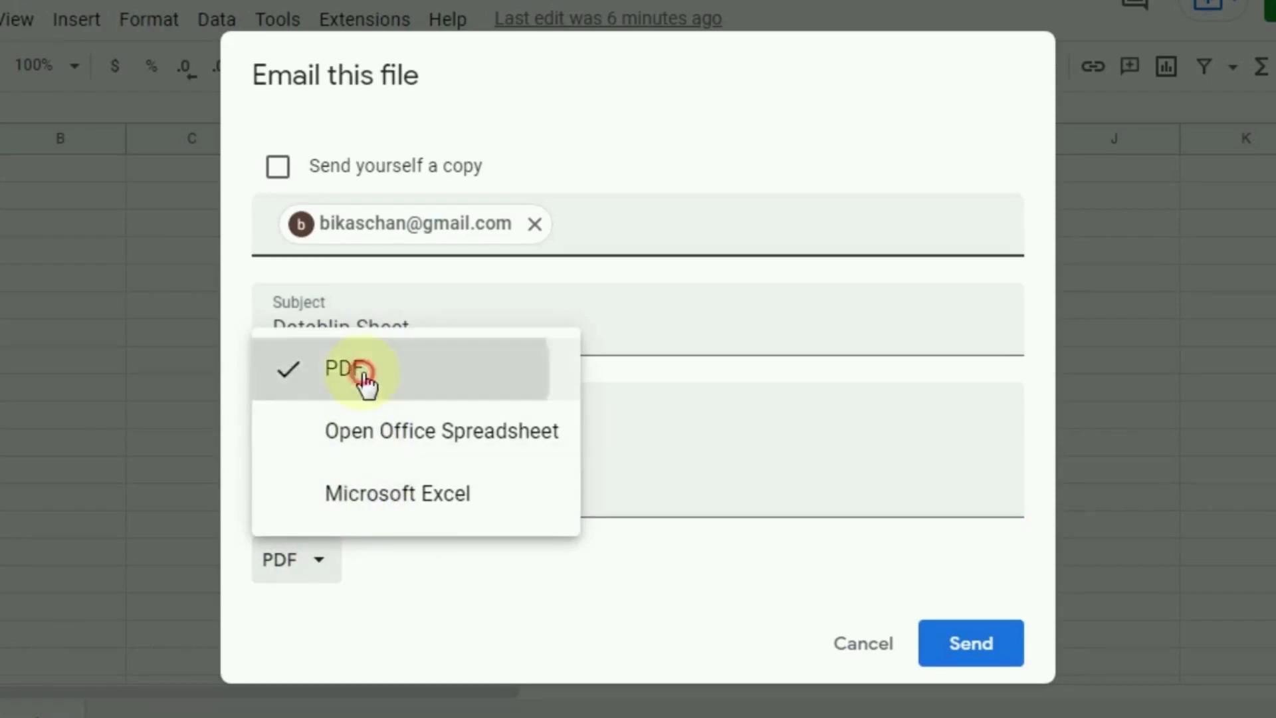
pyautogui.click(959, 658)
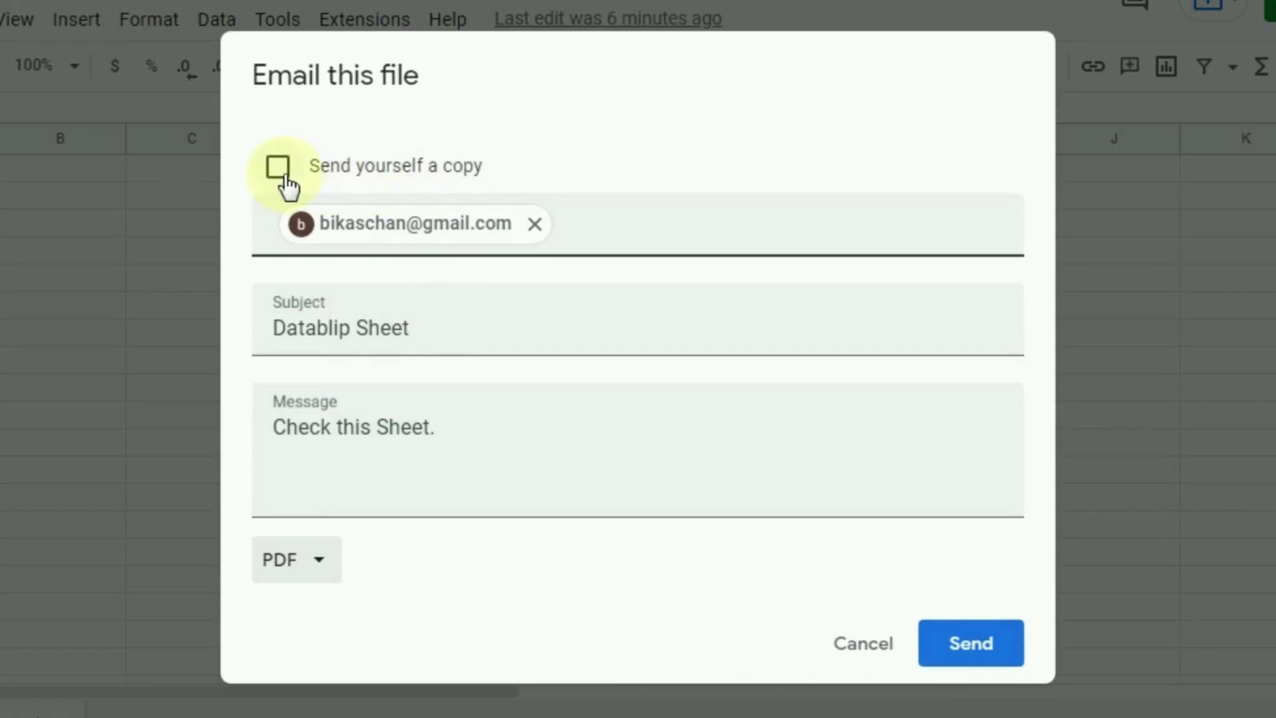
pyautogui.click(285, 176)
pyautogui.click(285, 177)
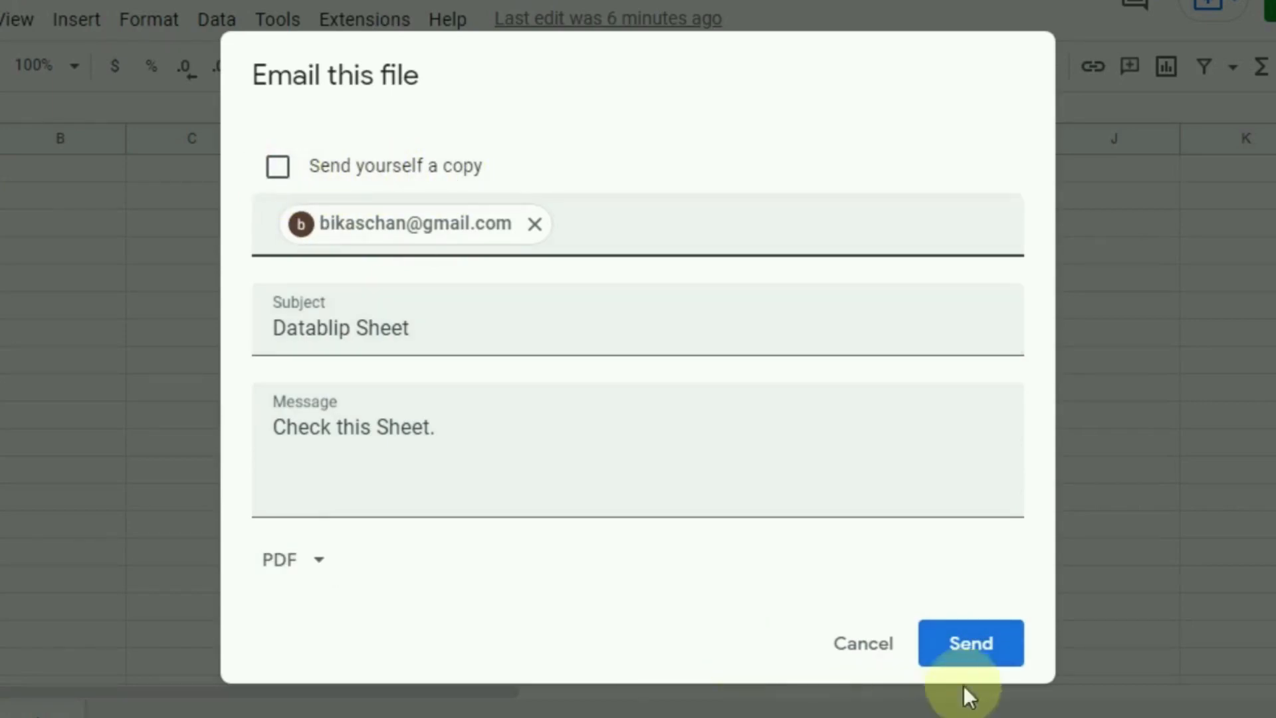
pyautogui.click(965, 652)
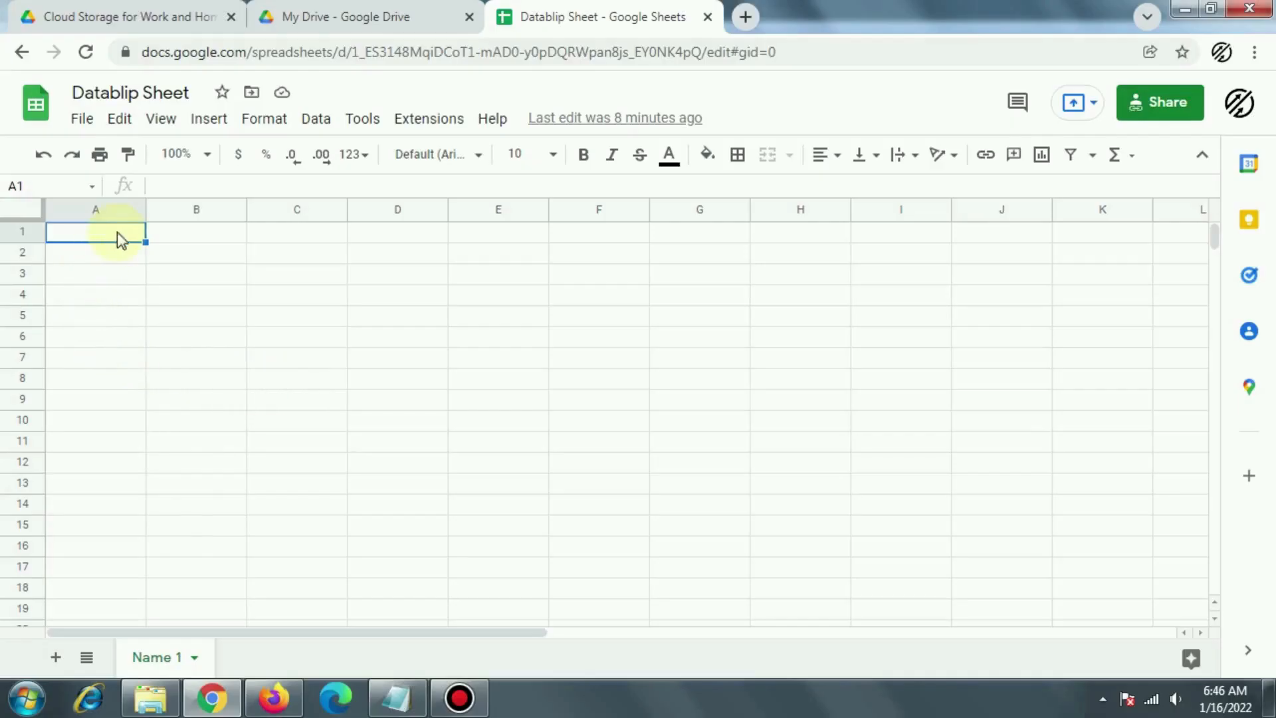
# Step: Make Datablip Sheet available offline and confirm turning on offline access
pyautogui.click(82, 119)
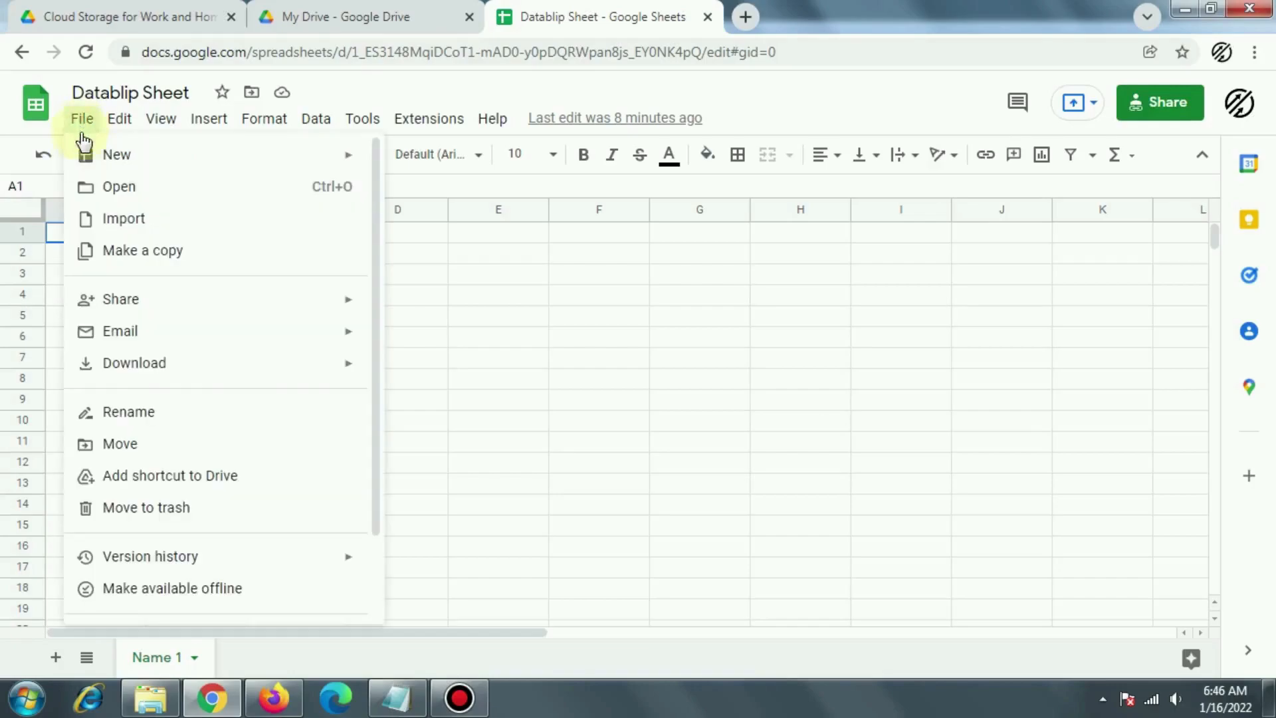
pyautogui.click(192, 597)
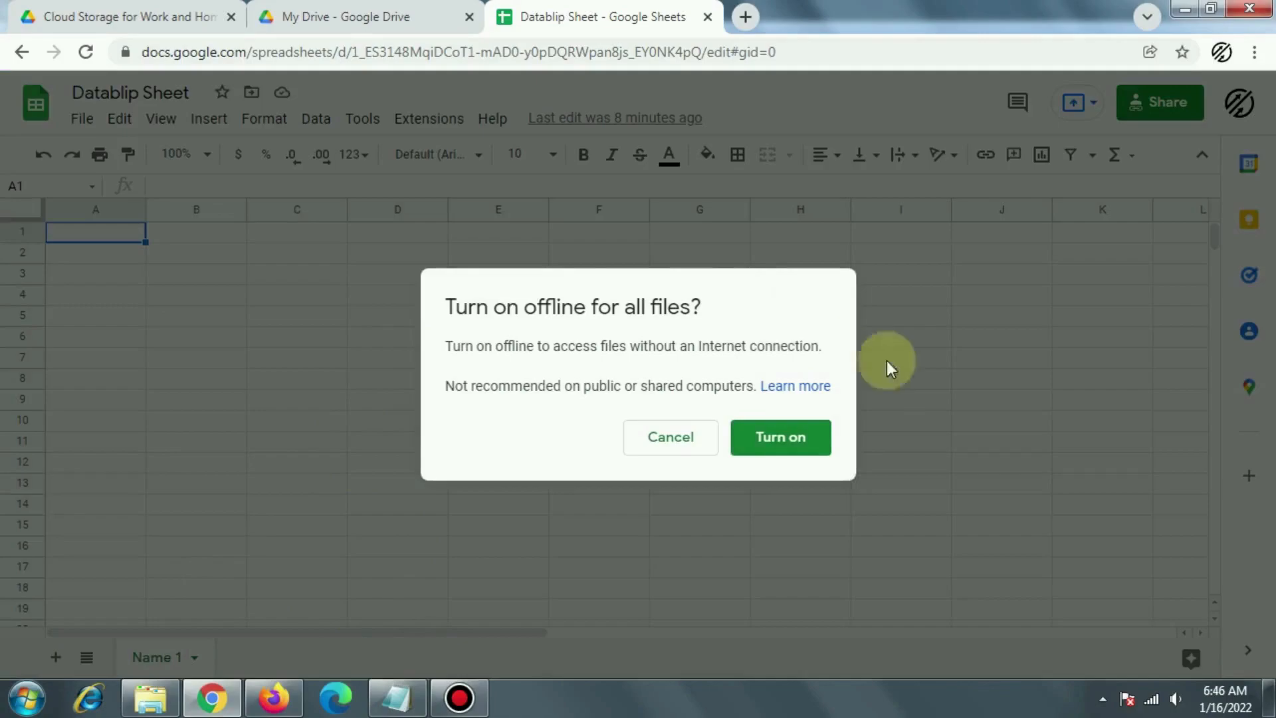
pyautogui.click(773, 441)
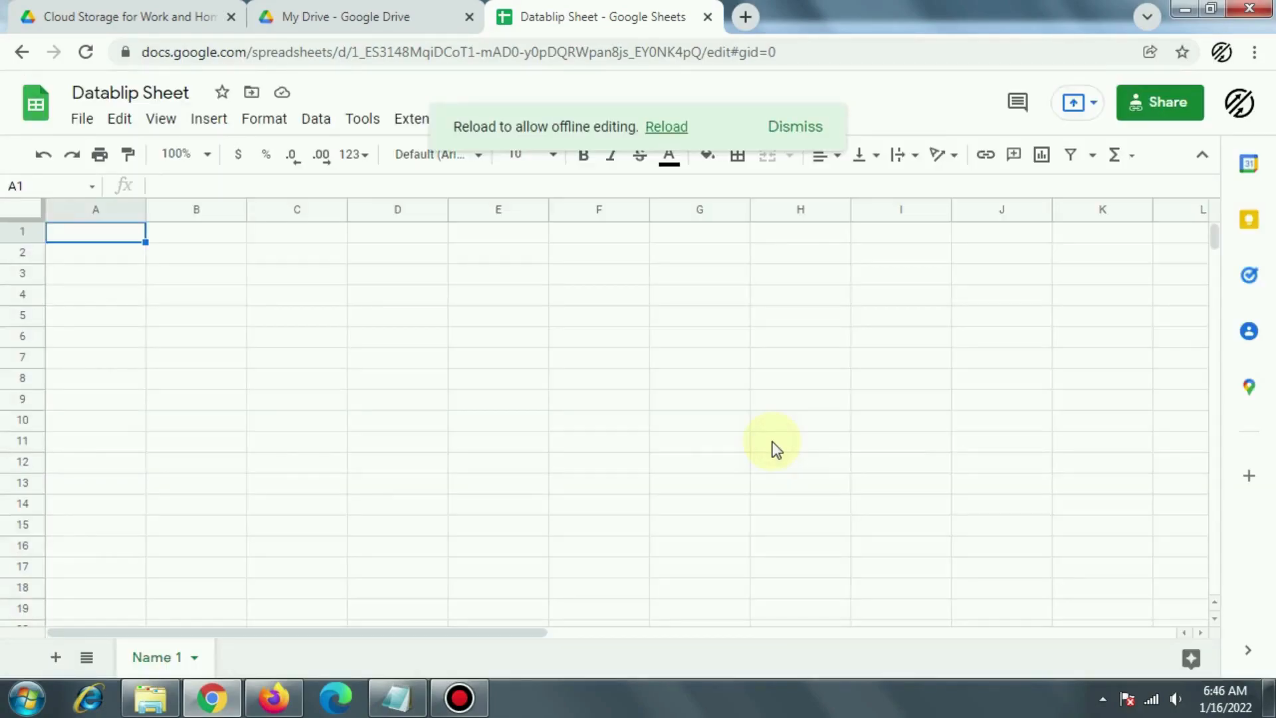